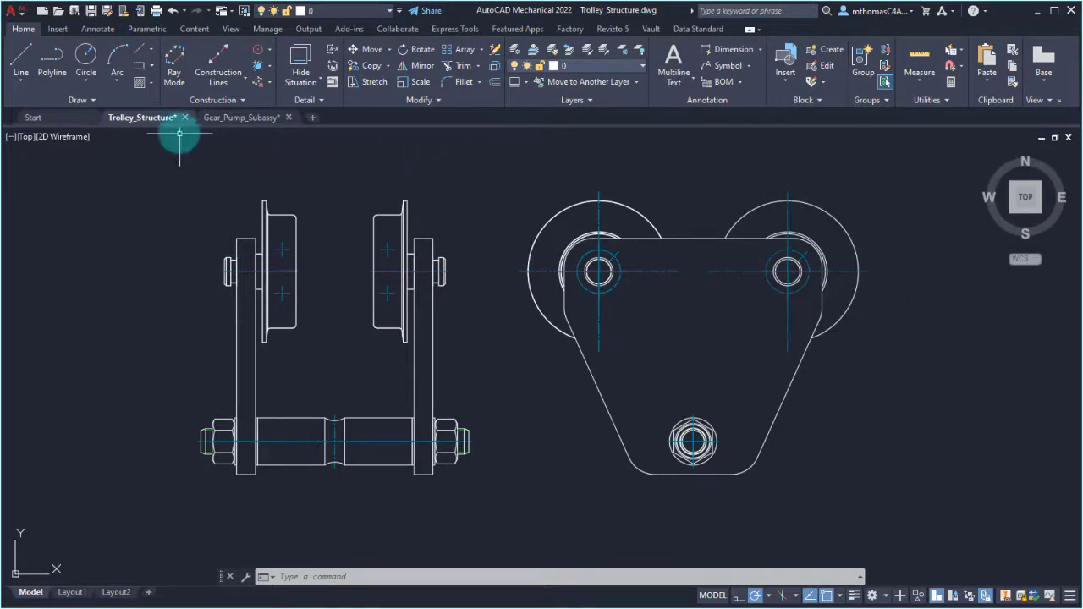
Open the MAIN bill of materials to review the trolley's listed components, and close it.
{"action": "left_click", "coordinate": [100, 31]}
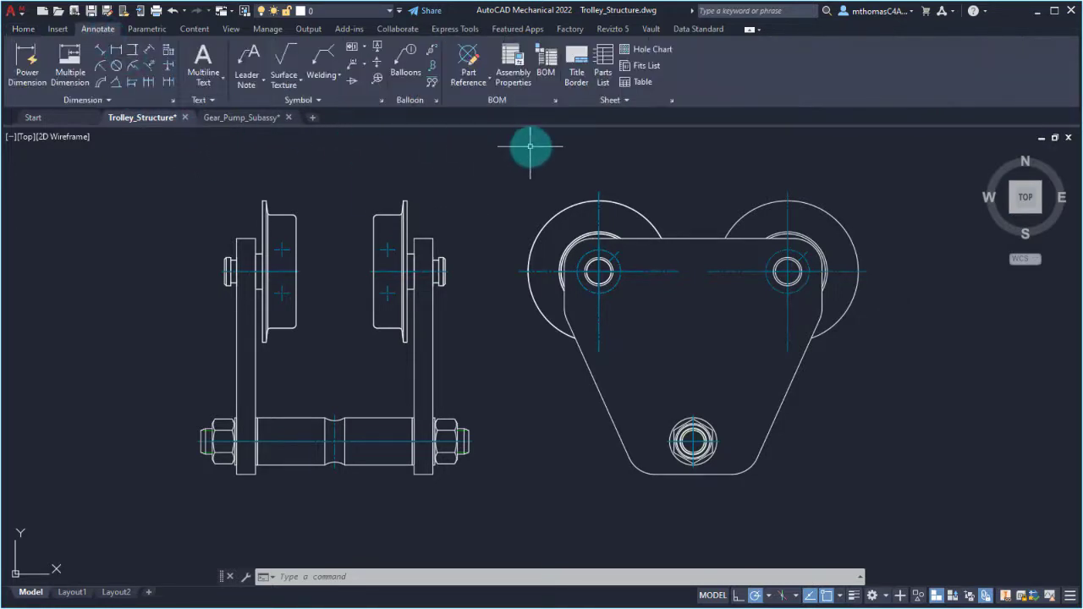
{"action": "left_click", "coordinate": [544, 68]}
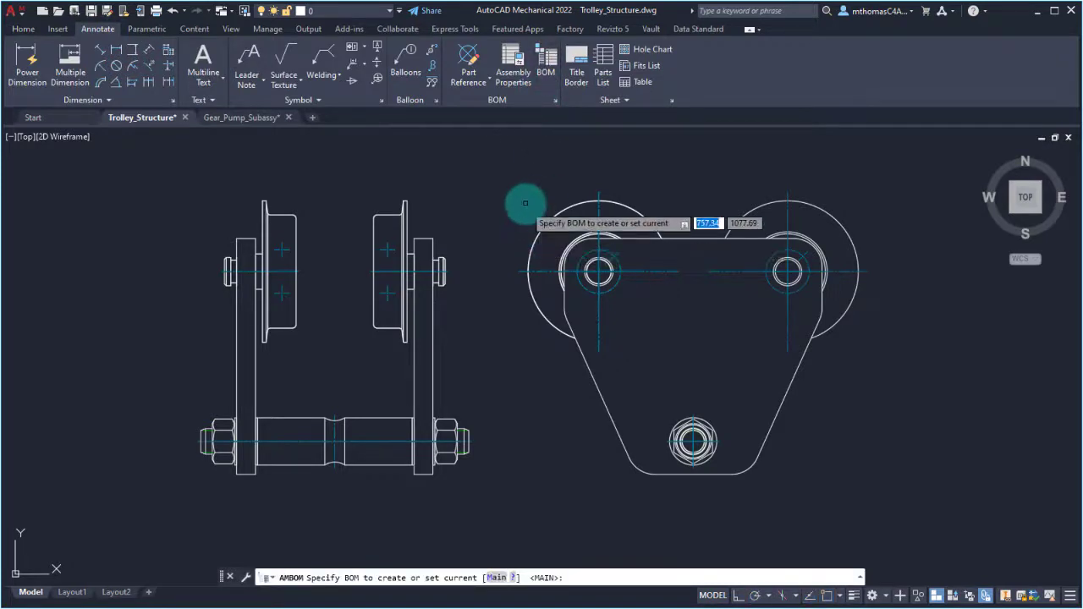
{"action": "key", "text": "Return"}
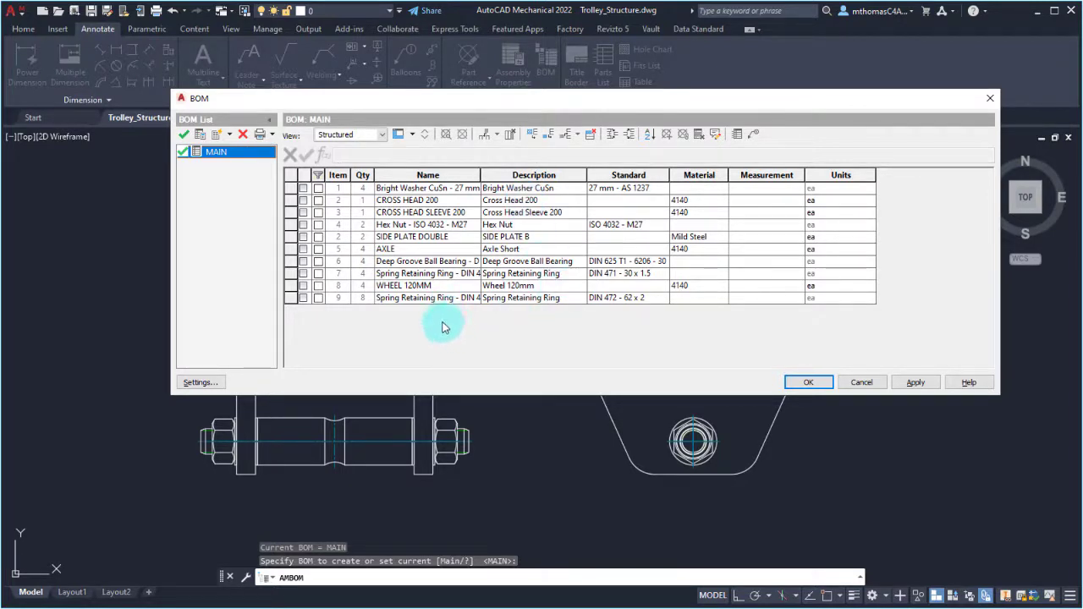
{"action": "left_click", "coordinate": [809, 384]}
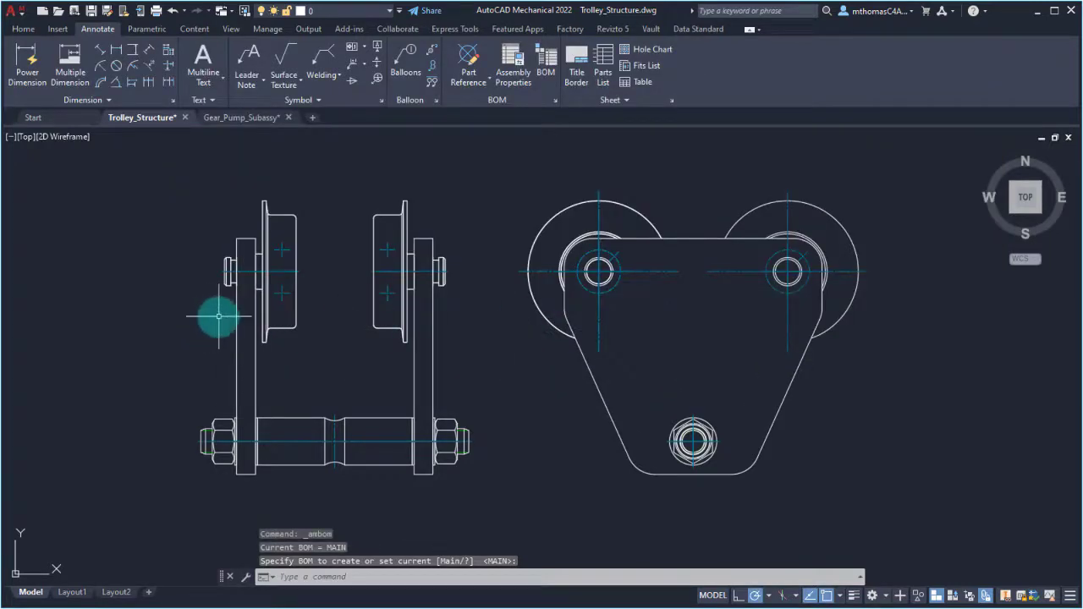
Draw a narrow 36 mm high rectangle against the left side plate's outer face, starting 20 mm below the axle end.
{"action": "scroll", "coordinate": [219, 317], "scroll_direction": "up", "scroll_amount": 5}
{"action": "middle_click_drag", "start_coordinate": [282, 198], "coordinate": [299, 235]}
{"action": "left_click", "coordinate": [299, 237]}
{"action": "key", "text": "Escape"}
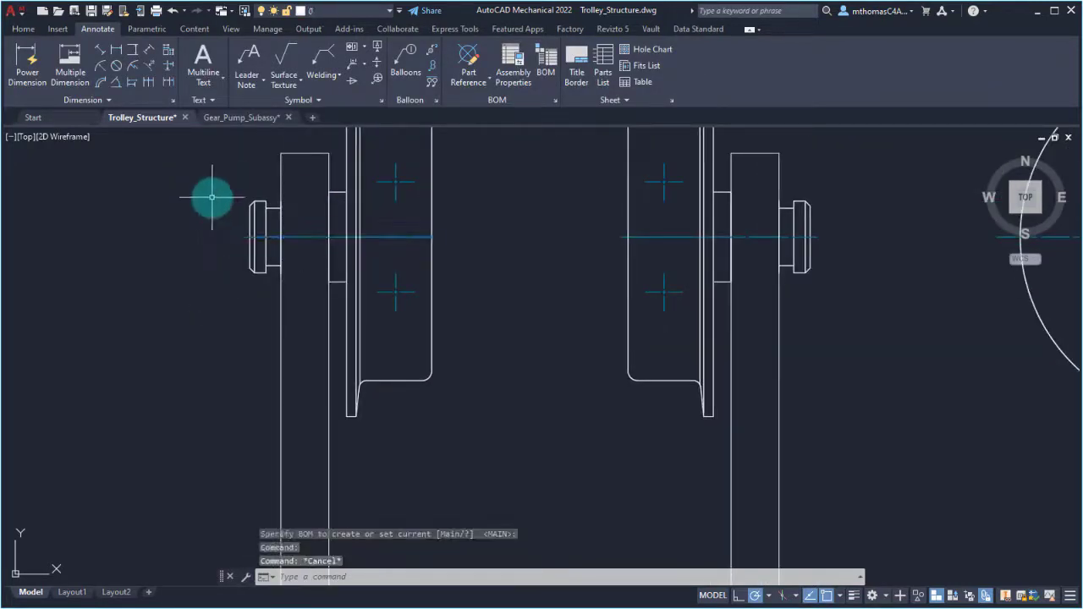
{"action": "left_click", "coordinate": [23, 29]}
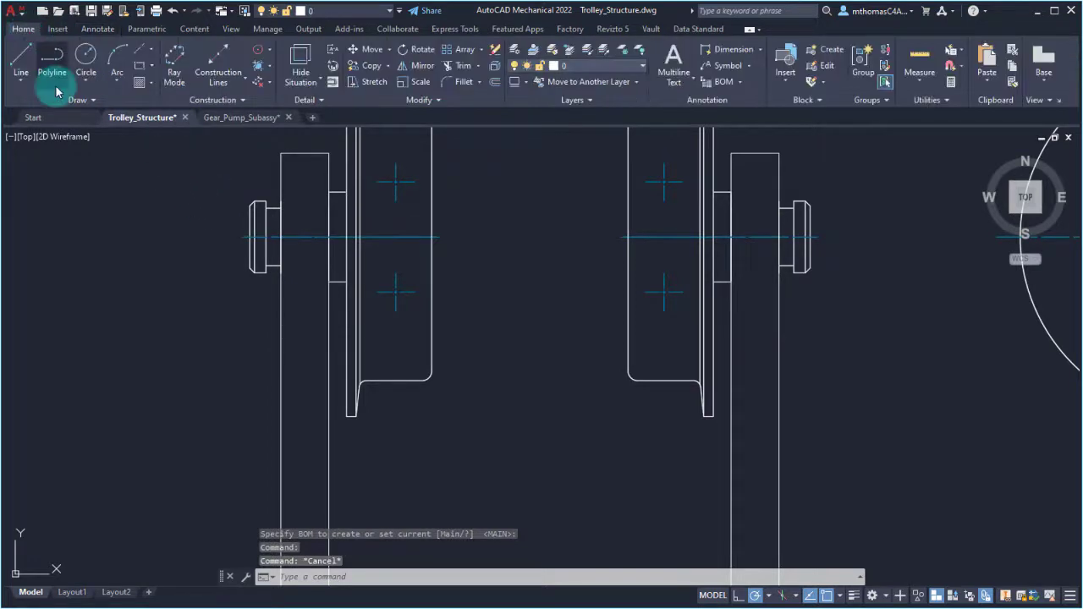
{"action": "left_click", "coordinate": [139, 65]}
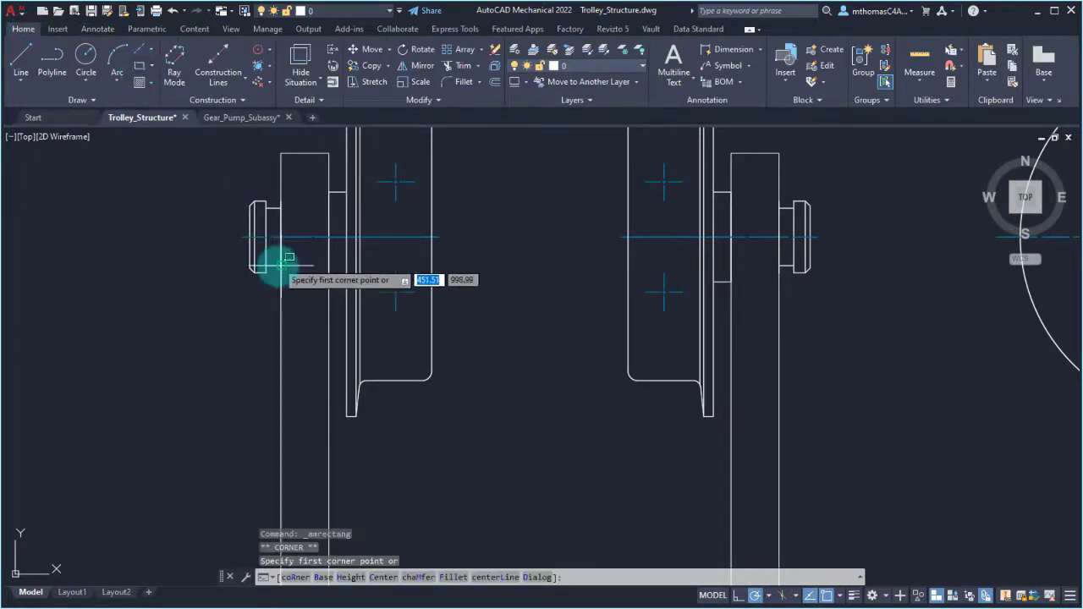
{"action": "type", "text": "20"}
{"action": "key", "text": "Return"}
{"action": "key", "text": "Tab"}
{"action": "type", "text": "36"}
{"action": "key", "text": "Tab"}
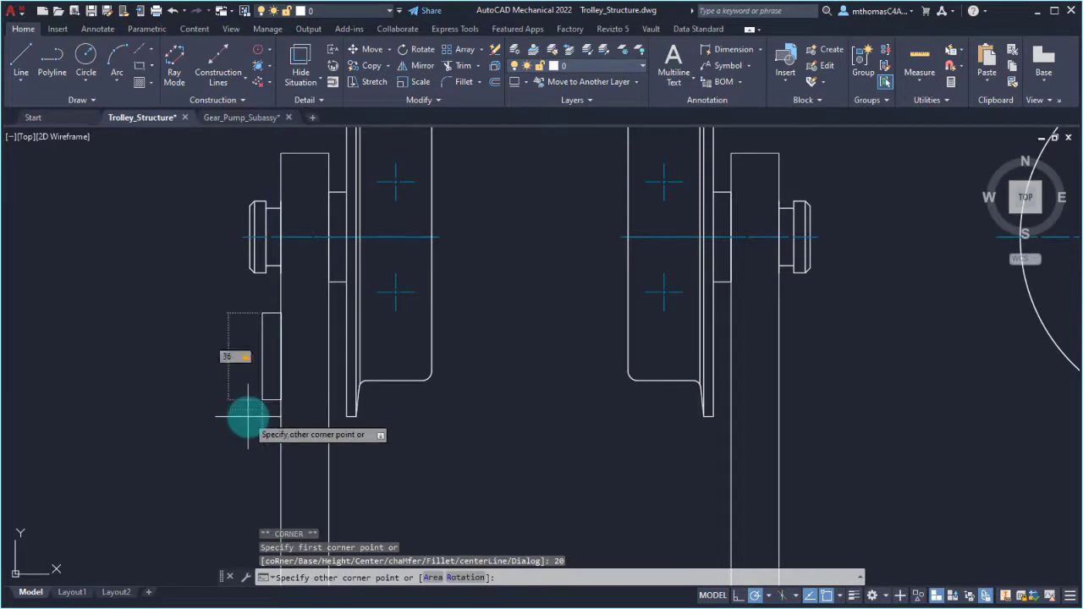
{"action": "left_click", "coordinate": [246, 415]}
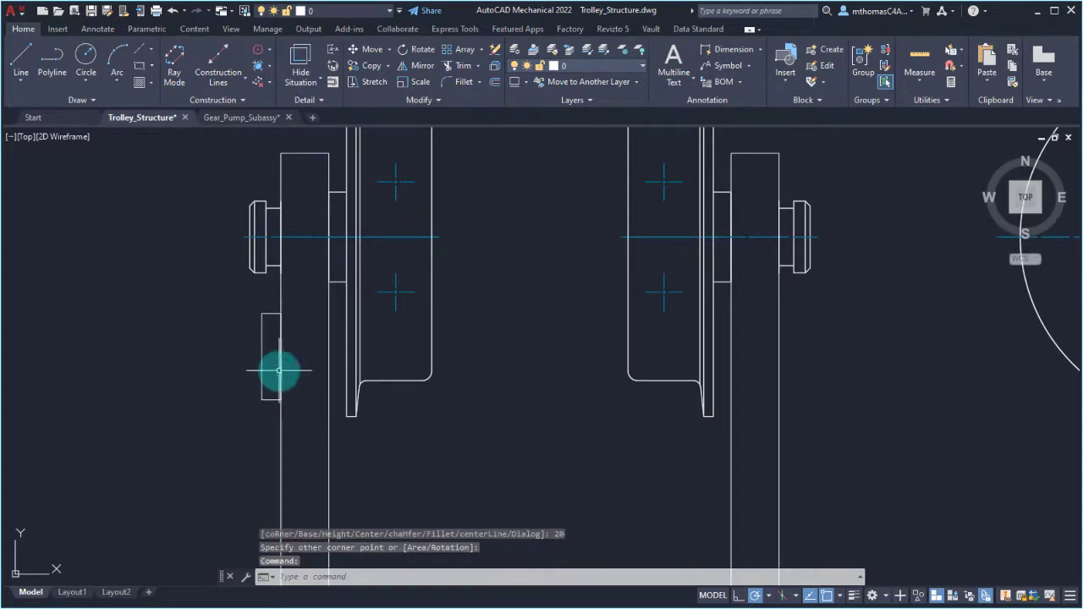
Create a part reference on the outer edge of the new rectangle.
{"action": "scroll", "coordinate": [295, 369], "scroll_direction": "up", "scroll_amount": 2}
{"action": "middle_click_drag", "start_coordinate": [266, 359], "coordinate": [291, 351]}
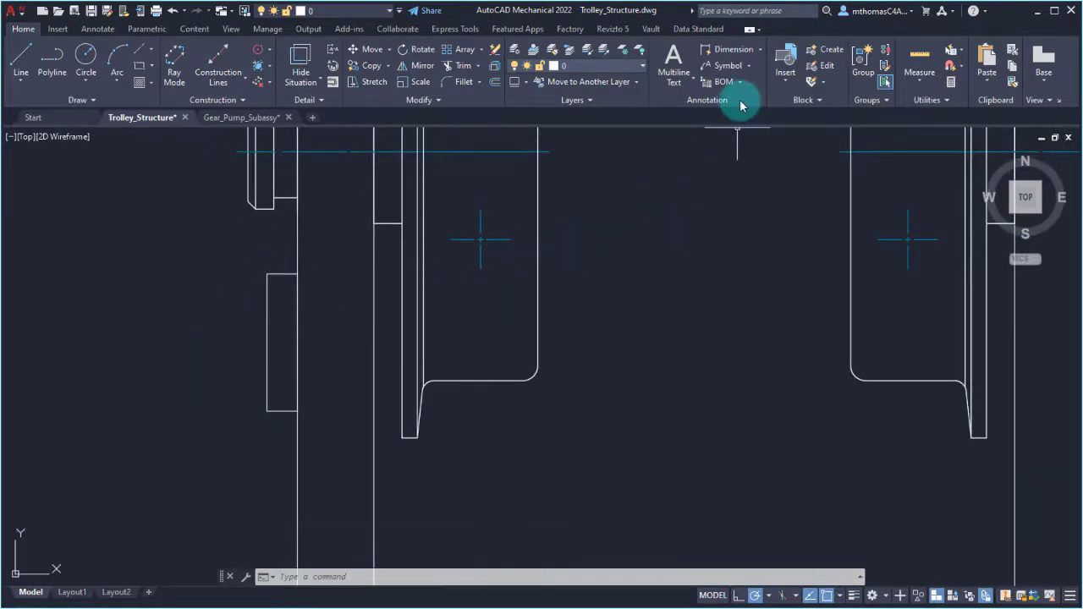
{"action": "left_click", "coordinate": [98, 29]}
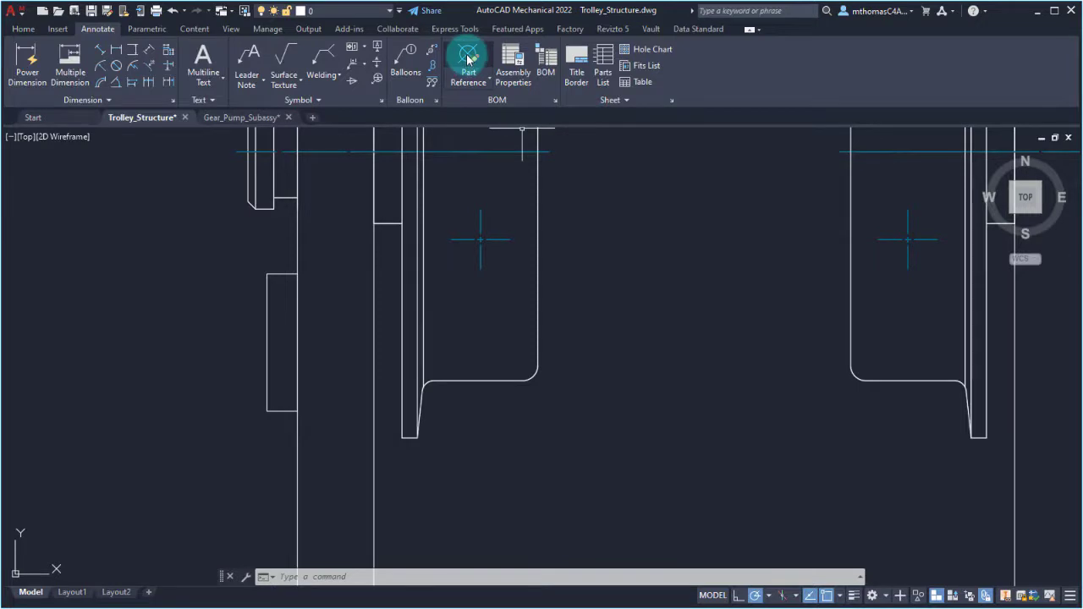
{"action": "left_click", "coordinate": [480, 79]}
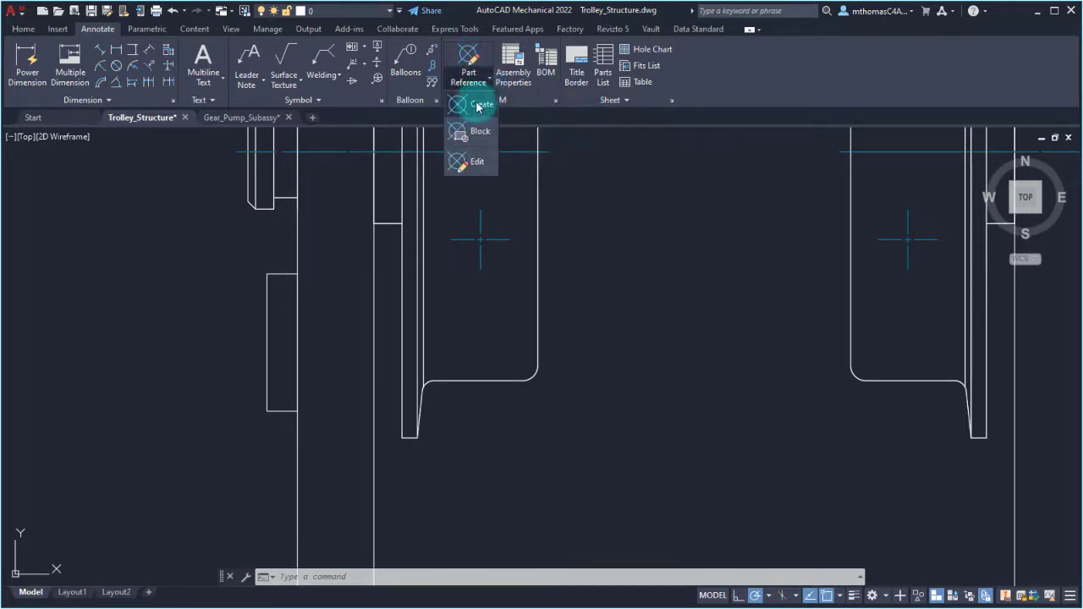
{"action": "left_click", "coordinate": [479, 105]}
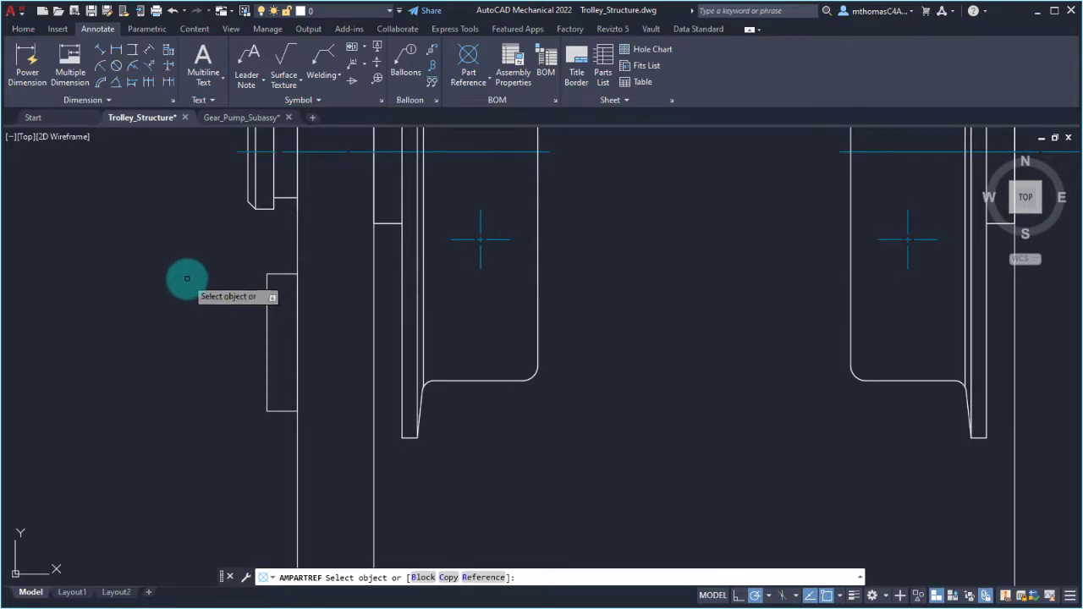
{"action": "right_click", "coordinate": [188, 278]}
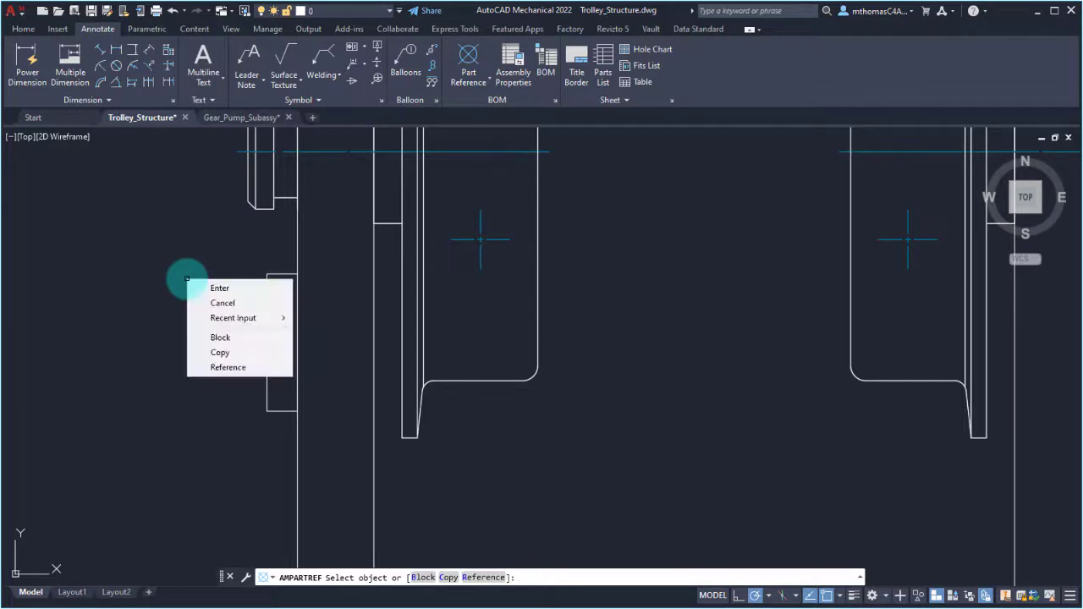
{"action": "left_click", "coordinate": [220, 338]}
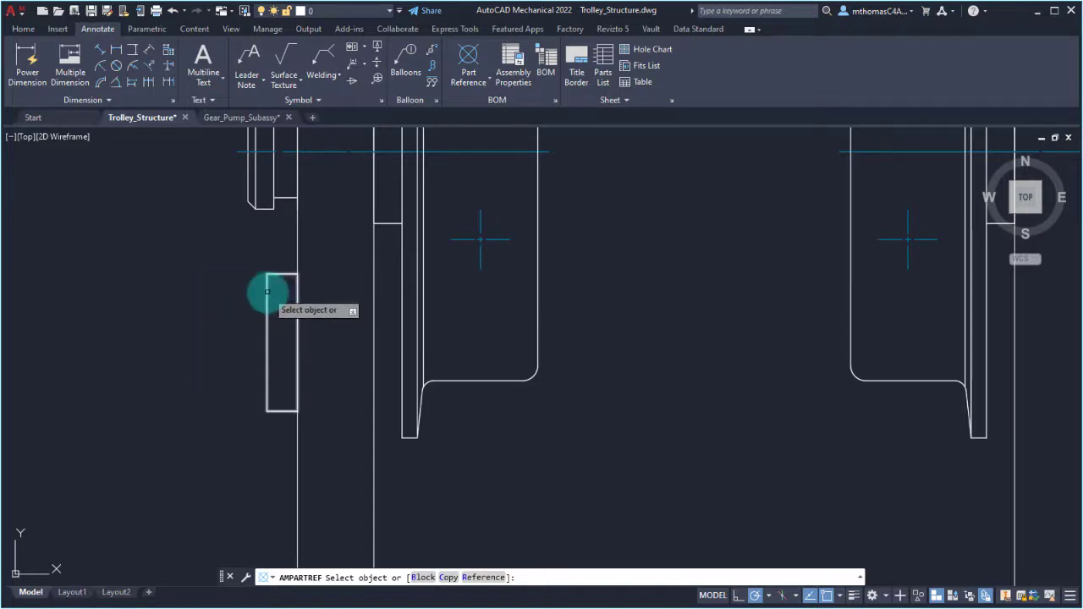
{"action": "left_click", "coordinate": [264, 292]}
Enter the description KEEPER PLATE and the name PL1001 in the part reference's component properties.
{"action": "left_click", "coordinate": [449, 146]}
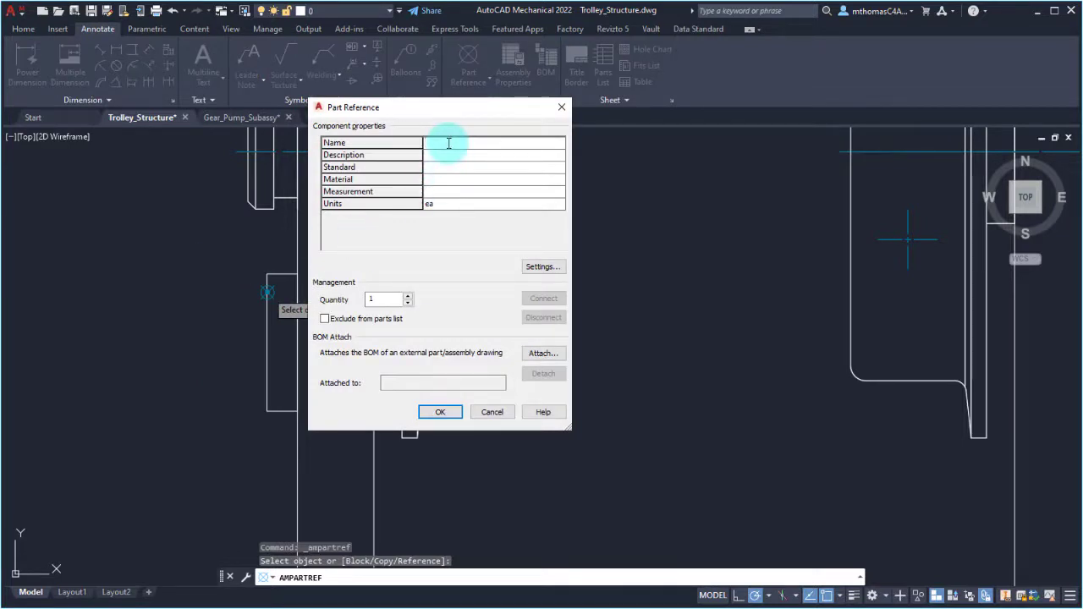
{"action": "key", "text": "BackSpace"}
{"action": "left_click", "coordinate": [457, 155]}
{"action": "type", "text": "KEEPER PLATE"}
{"action": "left_click", "coordinate": [442, 144]}
{"action": "type", "text": "PL1001"}
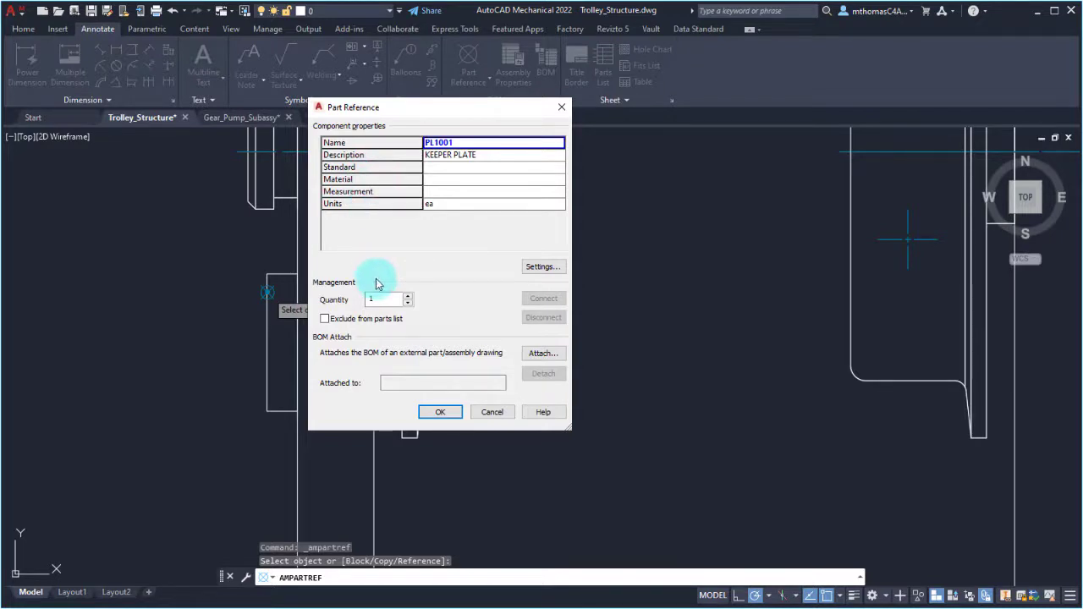
Add the Description 2 property to the component properties directly after Description in the BOM settings.
{"action": "key", "text": "Return"}
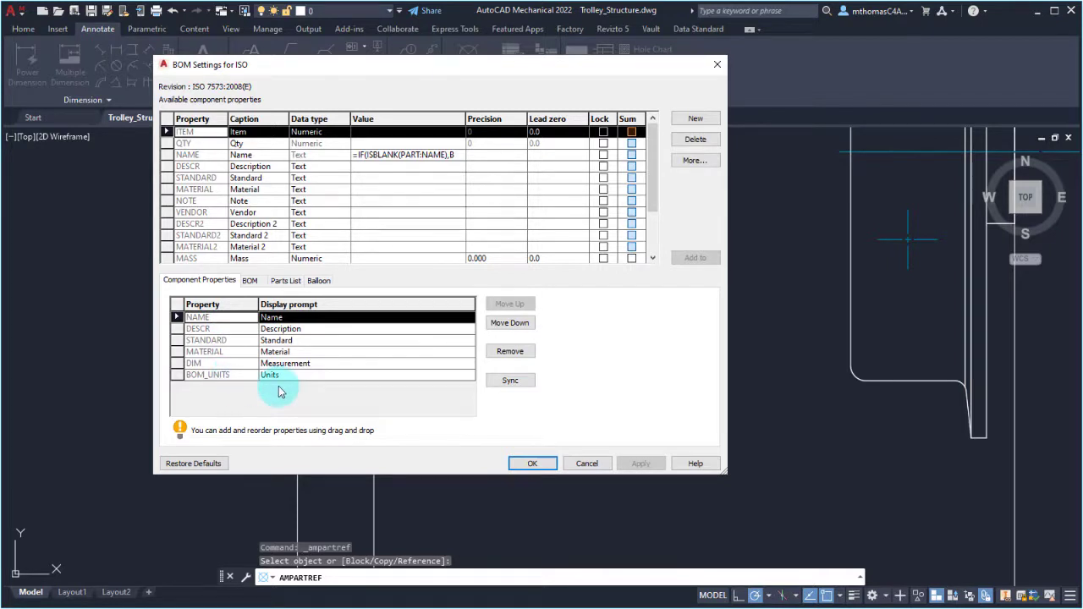
{"action": "scroll", "coordinate": [278, 201], "scroll_direction": "down", "scroll_amount": 1}
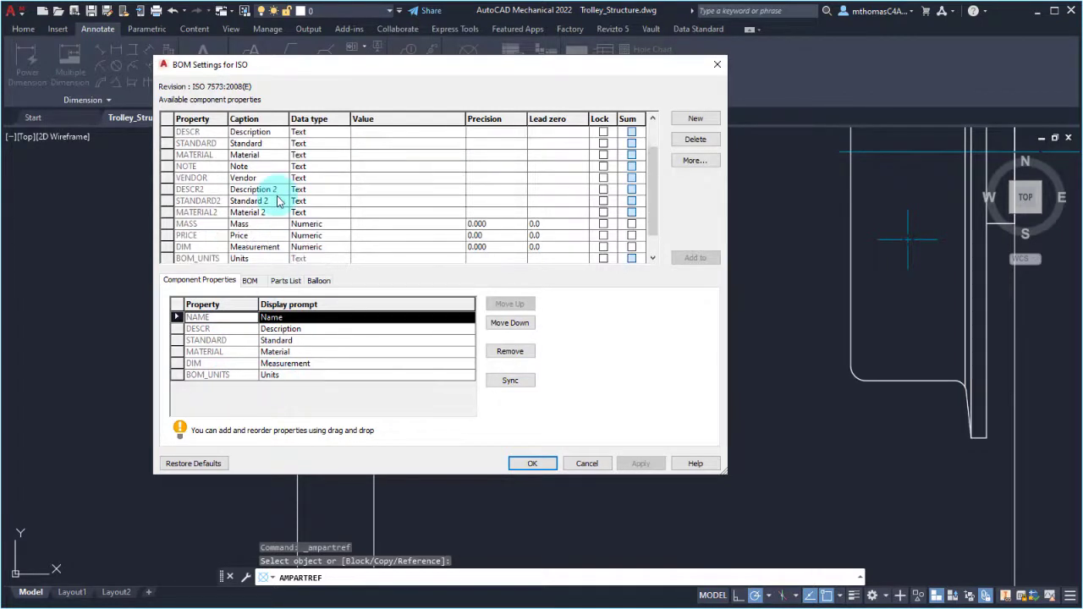
{"action": "left_click_drag", "start_coordinate": [292, 229], "coordinate": [210, 342]}
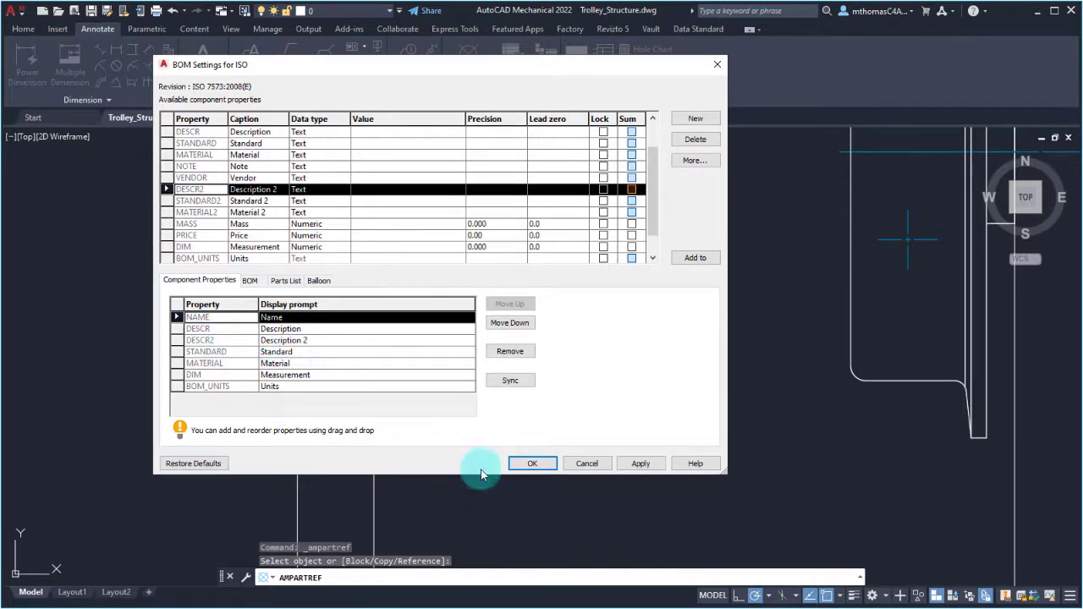
{"action": "left_click", "coordinate": [529, 462]}
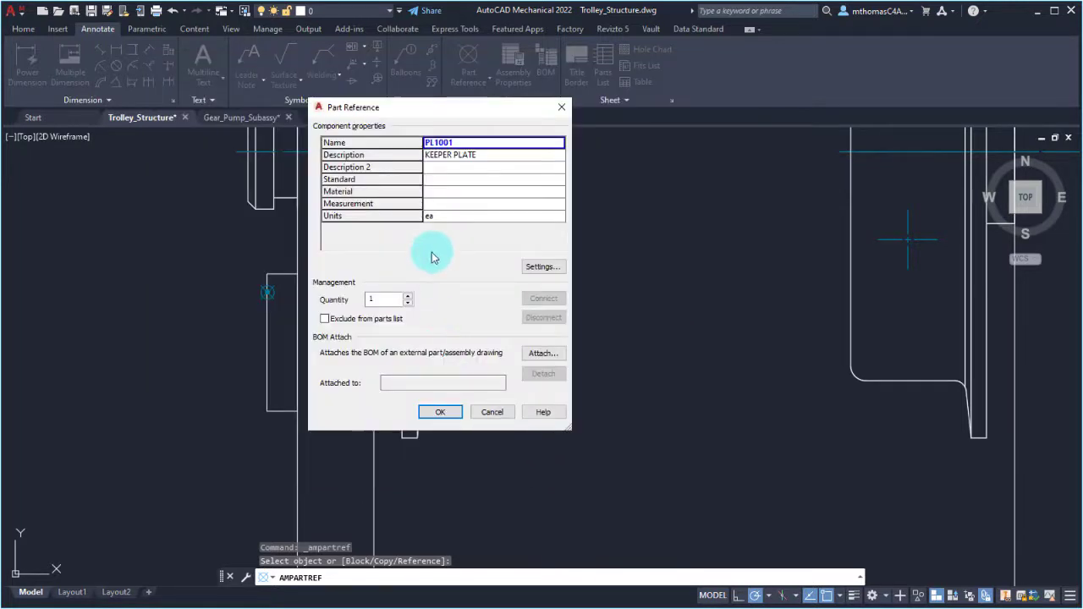
Set the keeper plate's Description 2 to 8mm PLATE and accept the part reference.
{"action": "left_click", "coordinate": [436, 172]}
{"action": "left_click", "coordinate": [436, 173]}
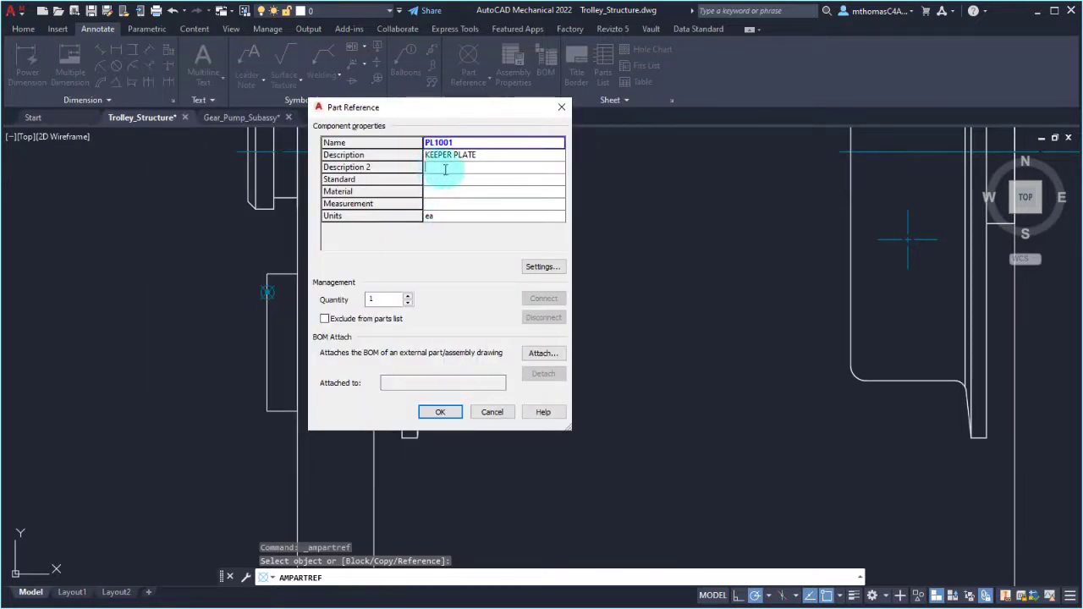
{"action": "type", "text": "PLATE"}
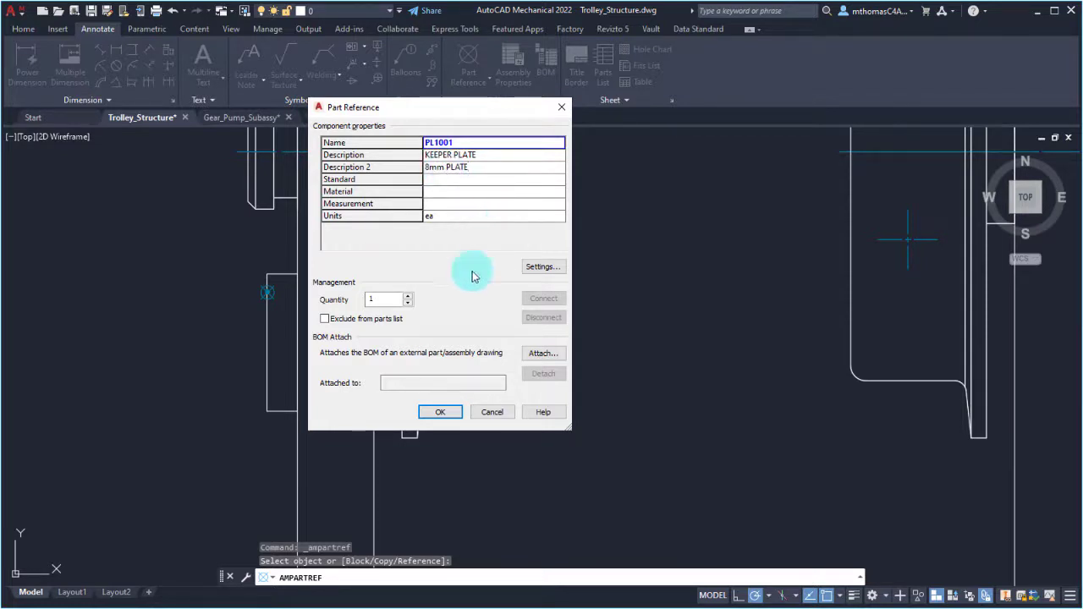
{"action": "left_click", "coordinate": [441, 412]}
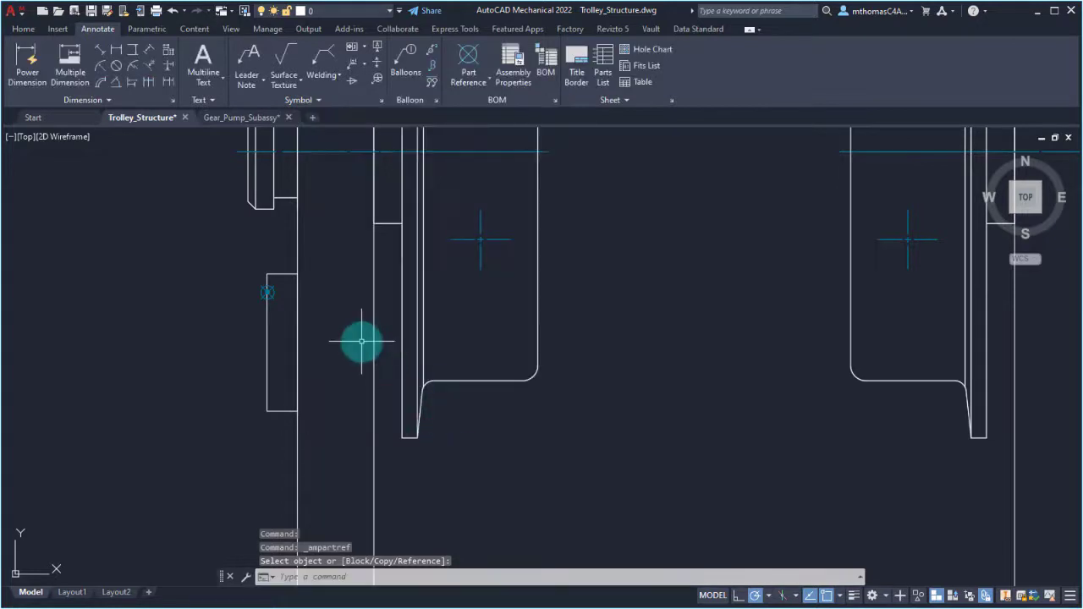
Try moving the keeper plate rectangle away from the side plate, and undo the move.
{"action": "left_click", "coordinate": [276, 273]}
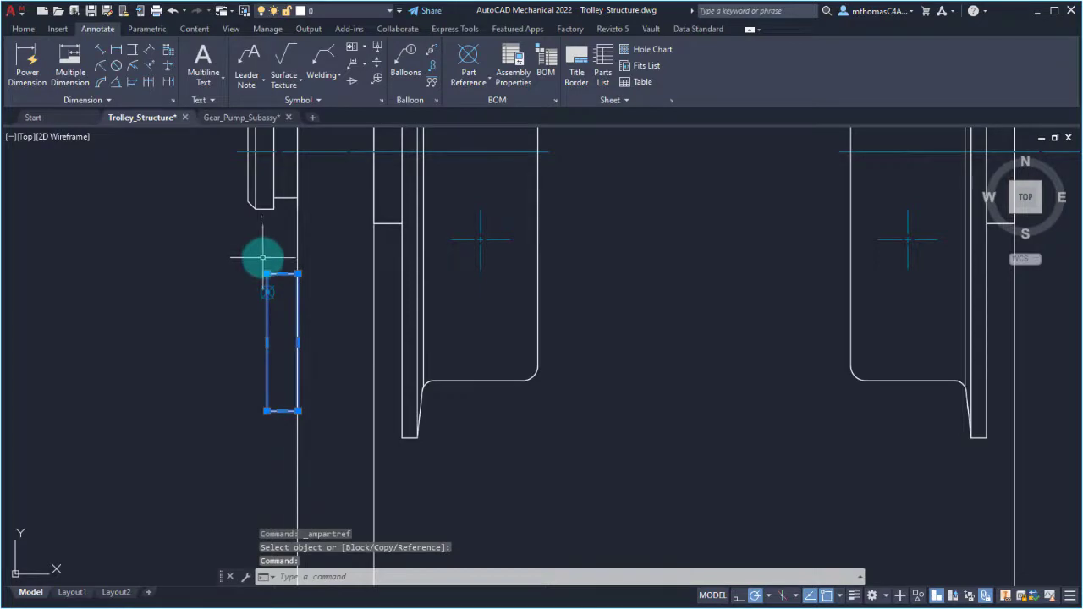
{"action": "type", "text": "m"}
{"action": "key", "text": "Return"}
{"action": "left_click", "coordinate": [291, 343]}
{"action": "left_click", "coordinate": [194, 375]}
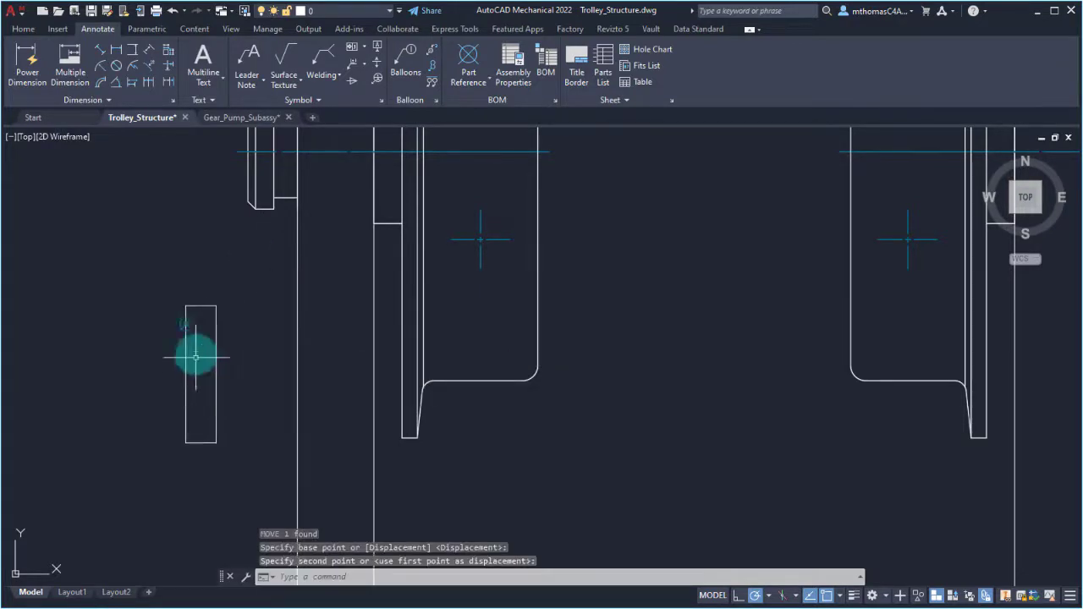
{"action": "key", "text": "ctrl+z"}
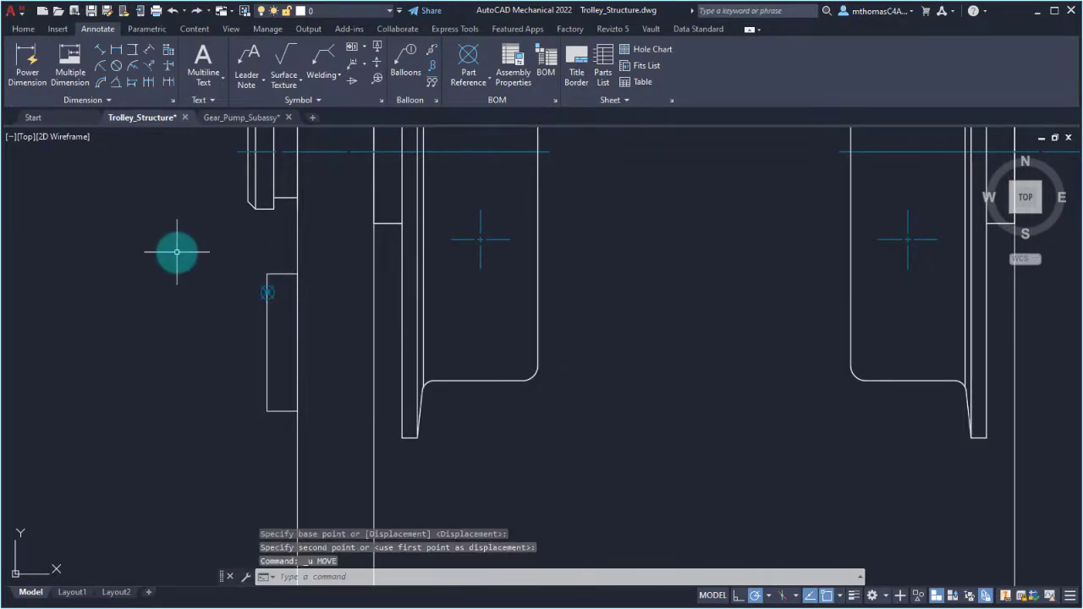
Try mirroring only the keeper plate rectangle about the assembly's vertical centreline while keeping the source, and undo the mirror.
{"action": "scroll", "coordinate": [174, 245], "scroll_direction": "down", "scroll_amount": 2}
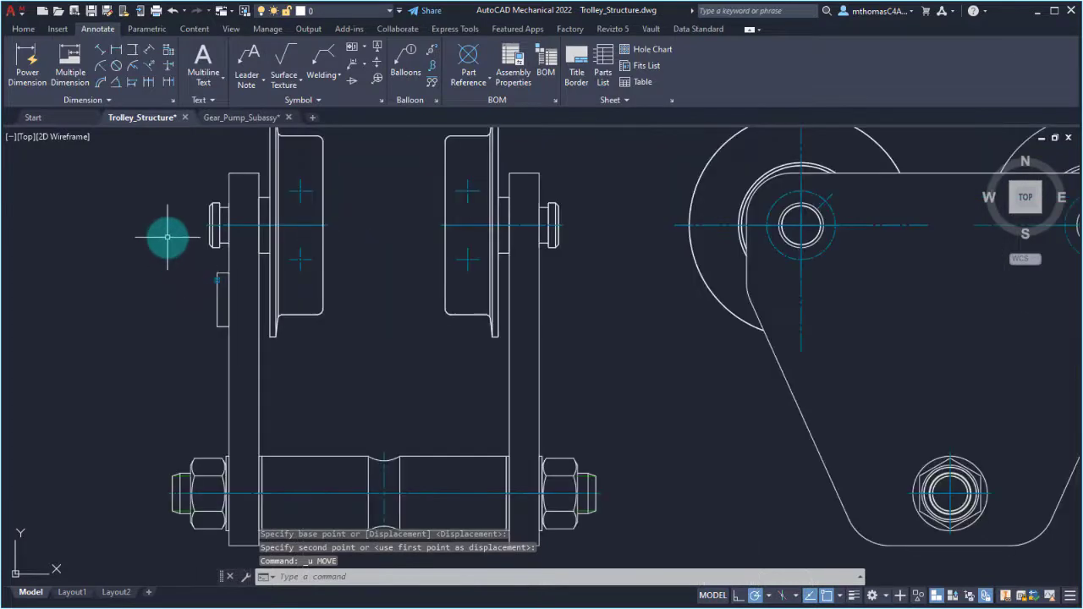
{"action": "middle_click_drag", "start_coordinate": [168, 237], "coordinate": [188, 260]}
{"action": "left_click", "coordinate": [246, 334]}
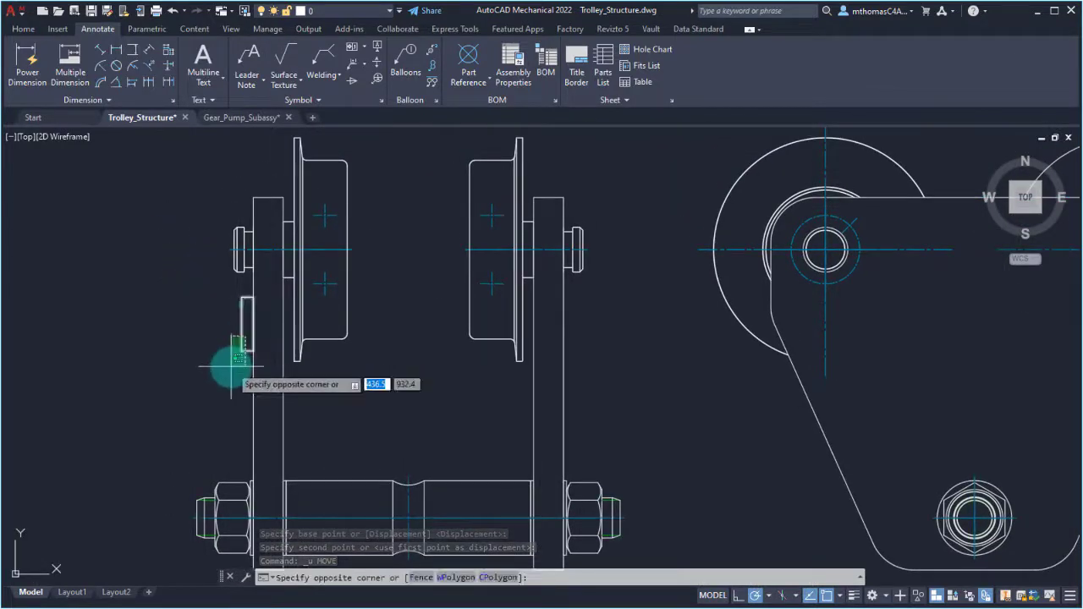
{"action": "left_click", "coordinate": [232, 366]}
{"action": "right_click", "coordinate": [213, 330]}
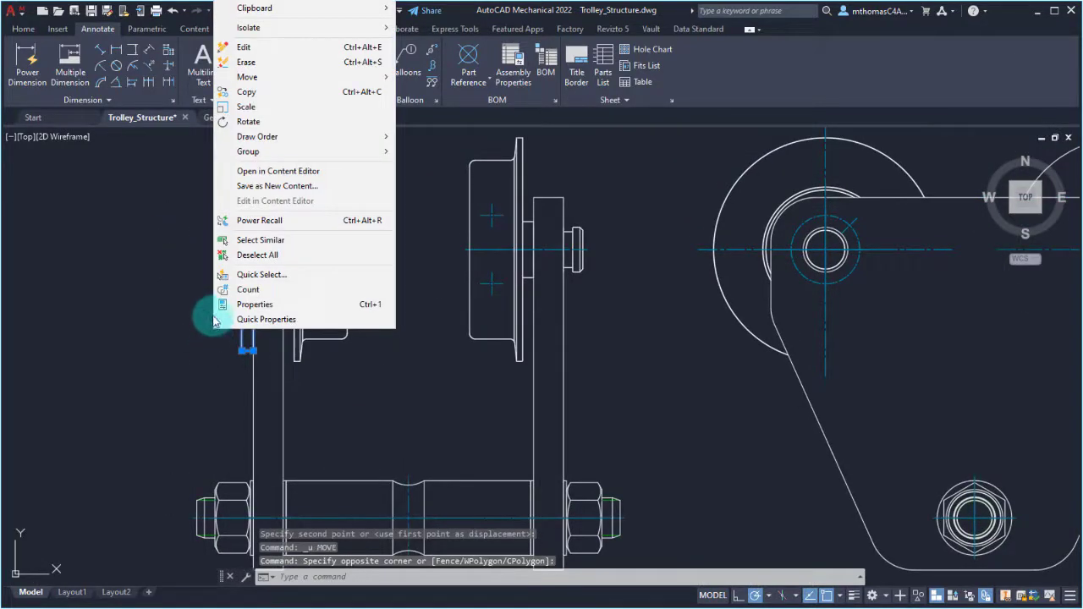
{"action": "key", "text": "Escape"}
{"action": "type", "text": "mi"}
{"action": "key", "text": "Return"}
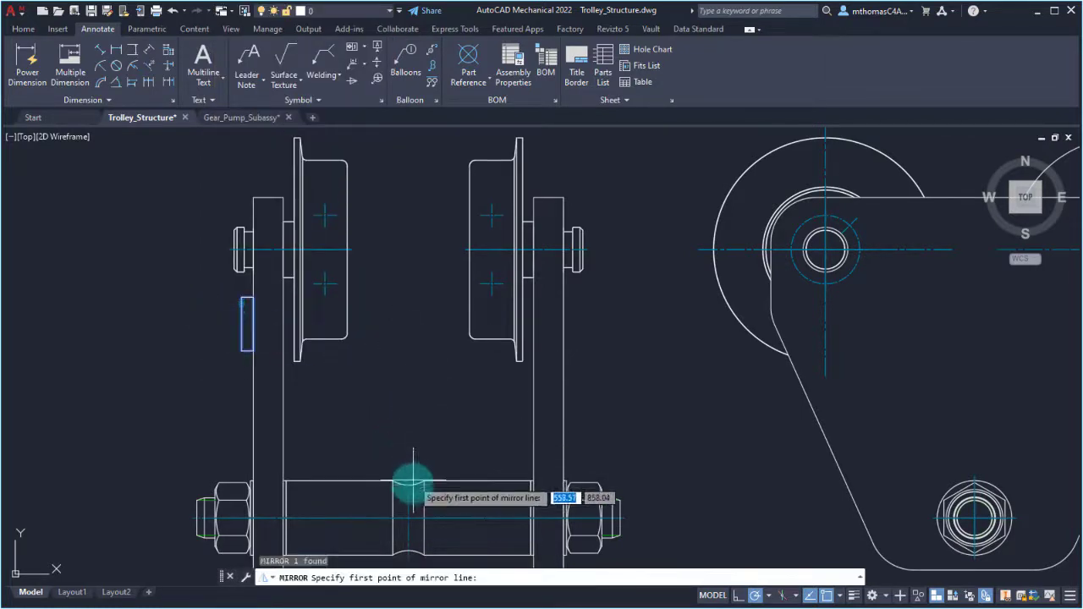
{"action": "left_click", "coordinate": [408, 456]}
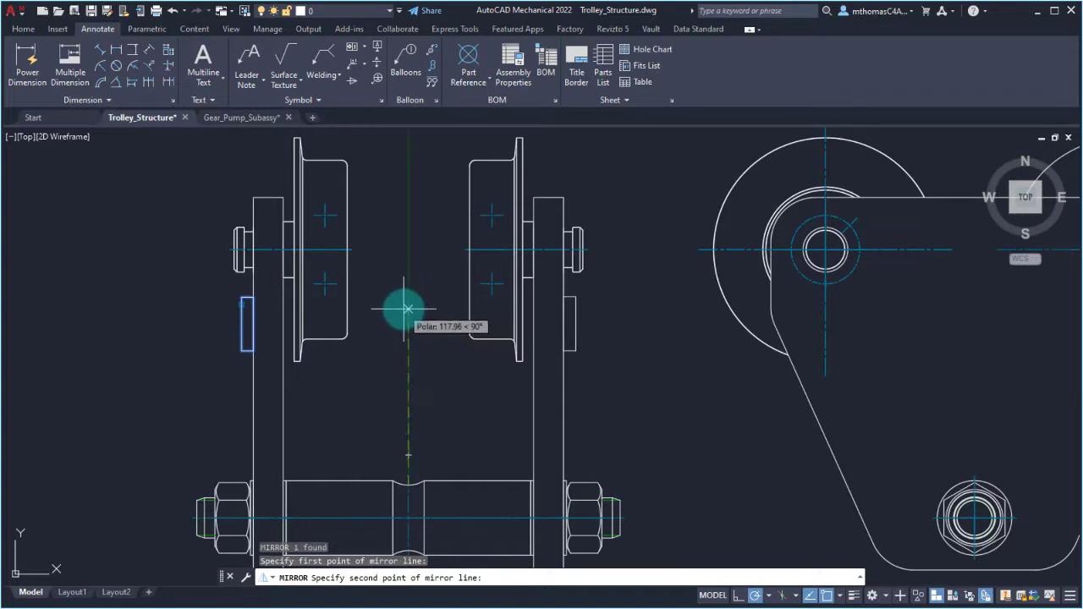
{"action": "left_click", "coordinate": [396, 316]}
{"action": "left_click", "coordinate": [432, 367]}
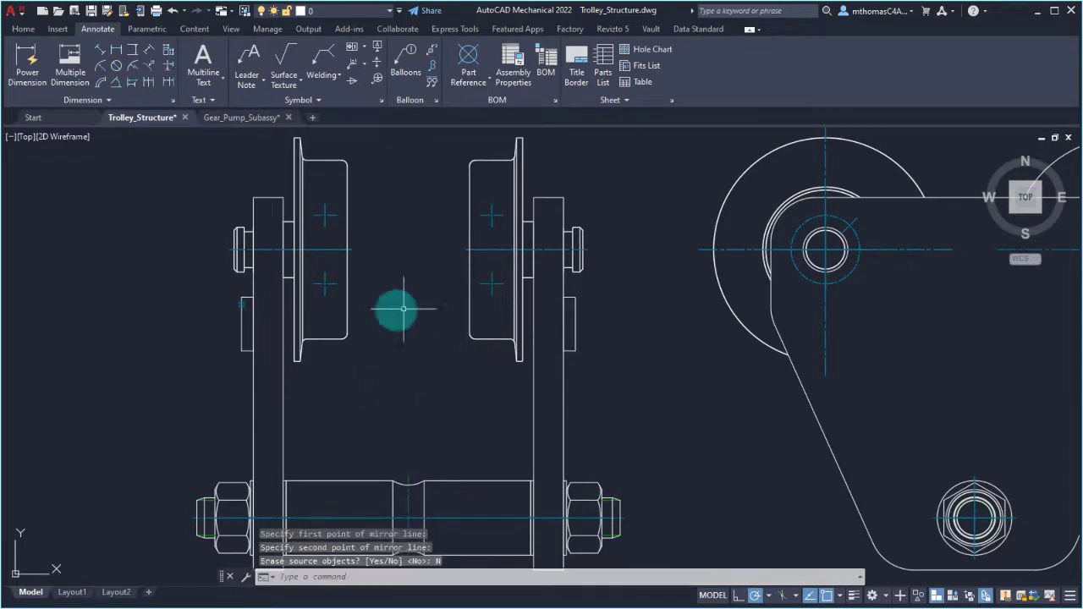
{"action": "key", "text": "ctrl+z"}
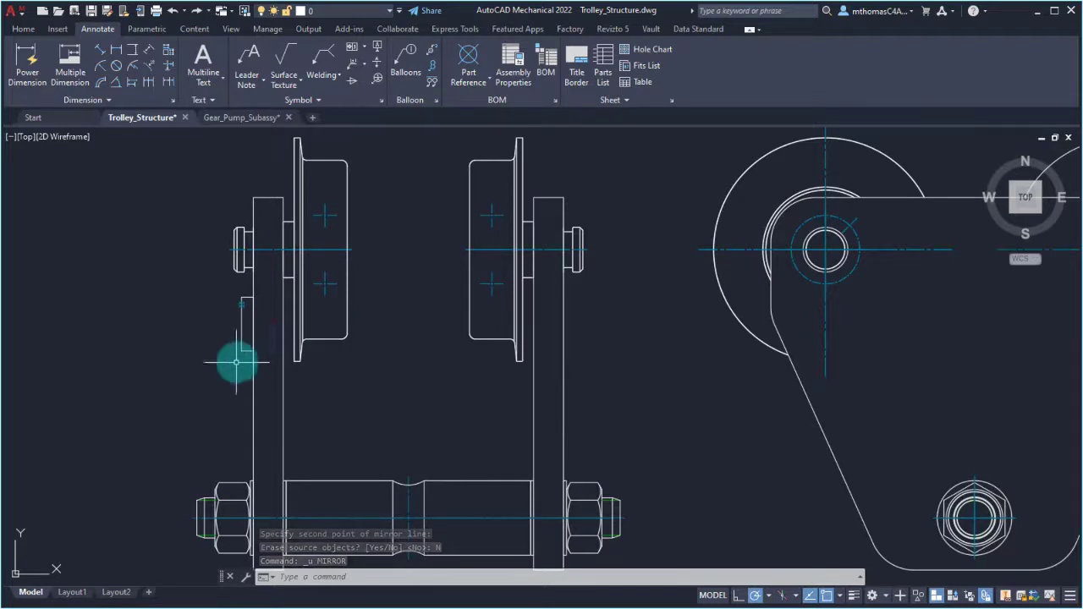
Mirror the keeper plate rectangle together with its part reference about the assembly's vertical centreline, keeping the source objects.
{"action": "left_click", "coordinate": [246, 358]}
{"action": "left_click", "coordinate": [215, 295]}
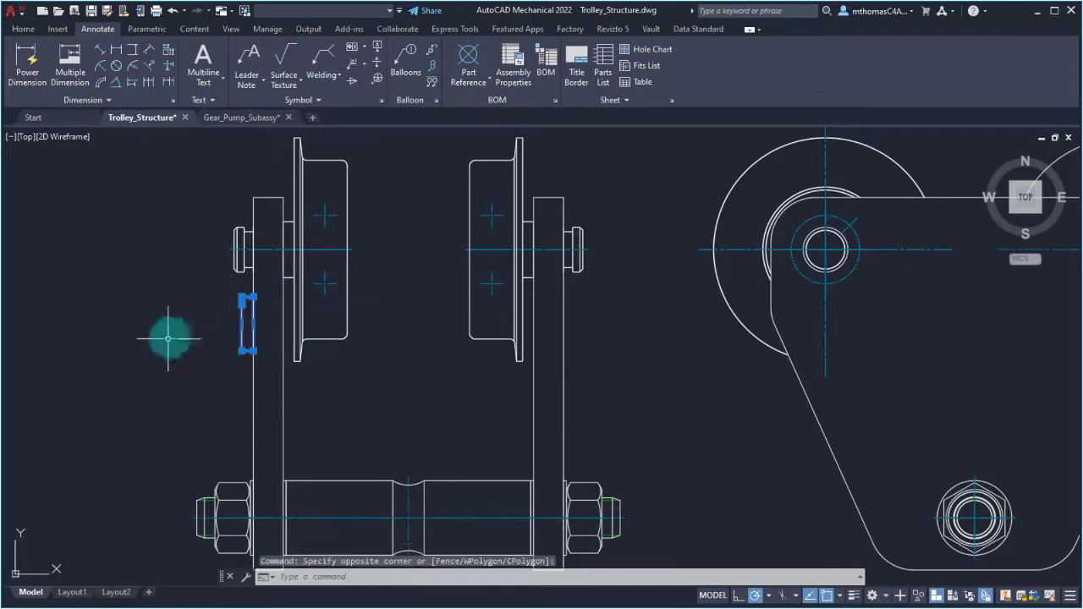
{"action": "type", "text": "mi"}
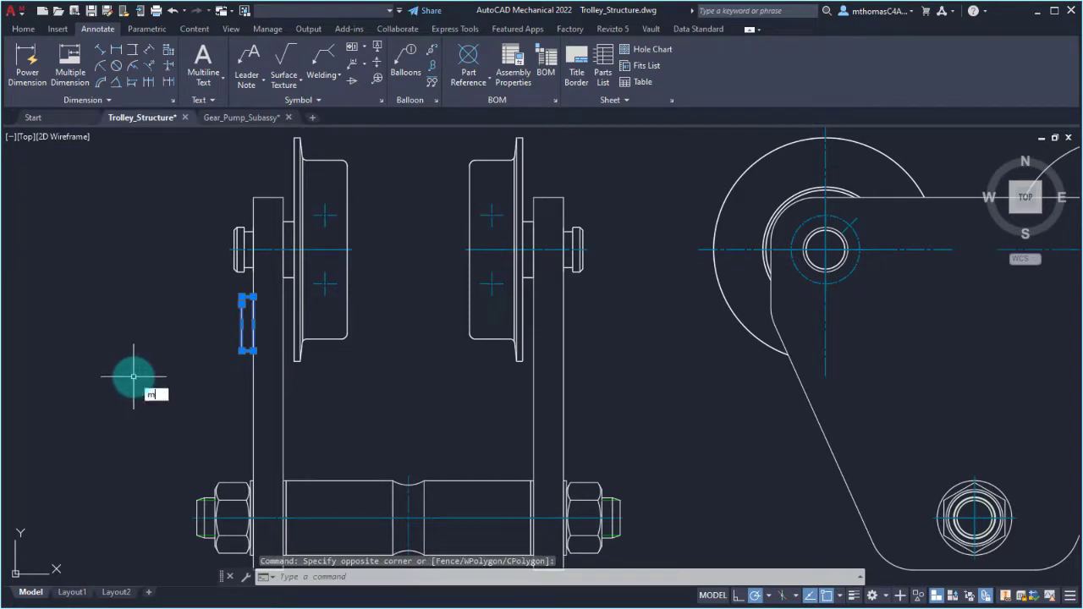
{"action": "key", "text": "Return"}
{"action": "left_click", "coordinate": [408, 480]}
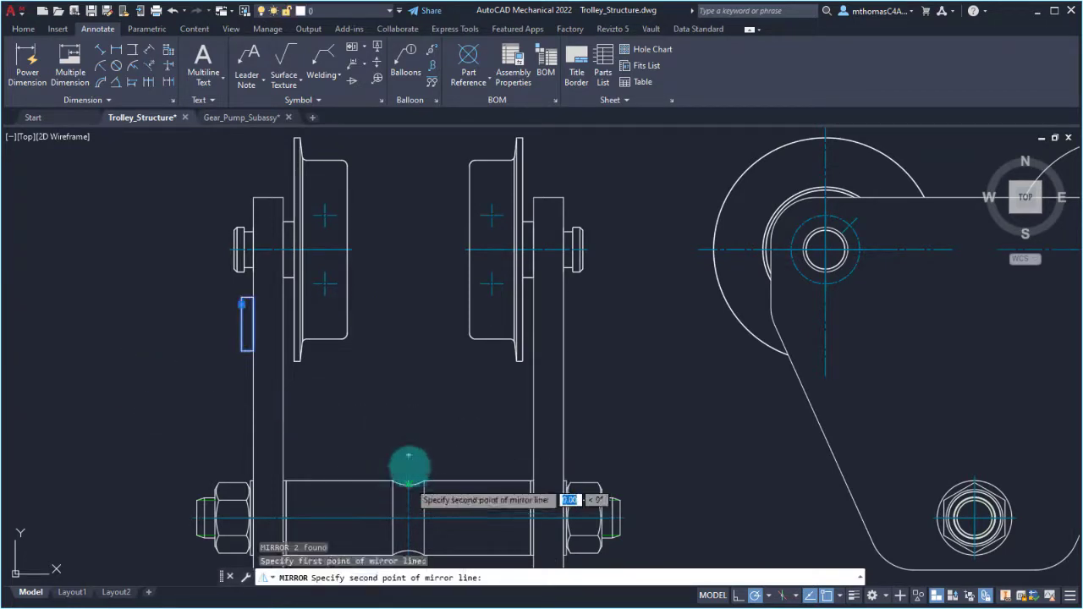
{"action": "left_click", "coordinate": [409, 390]}
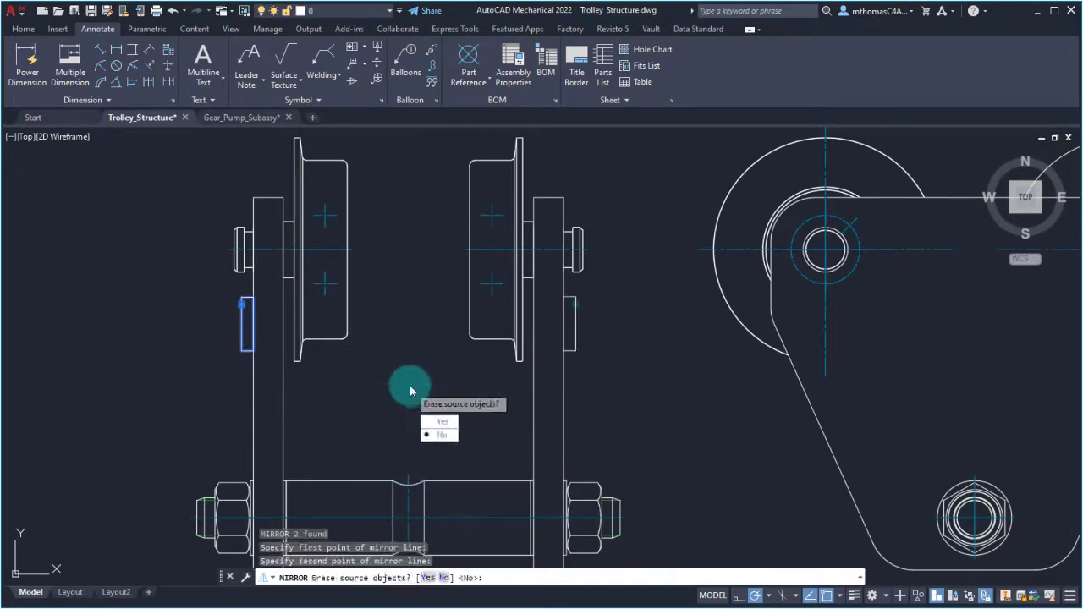
{"action": "left_click", "coordinate": [442, 435]}
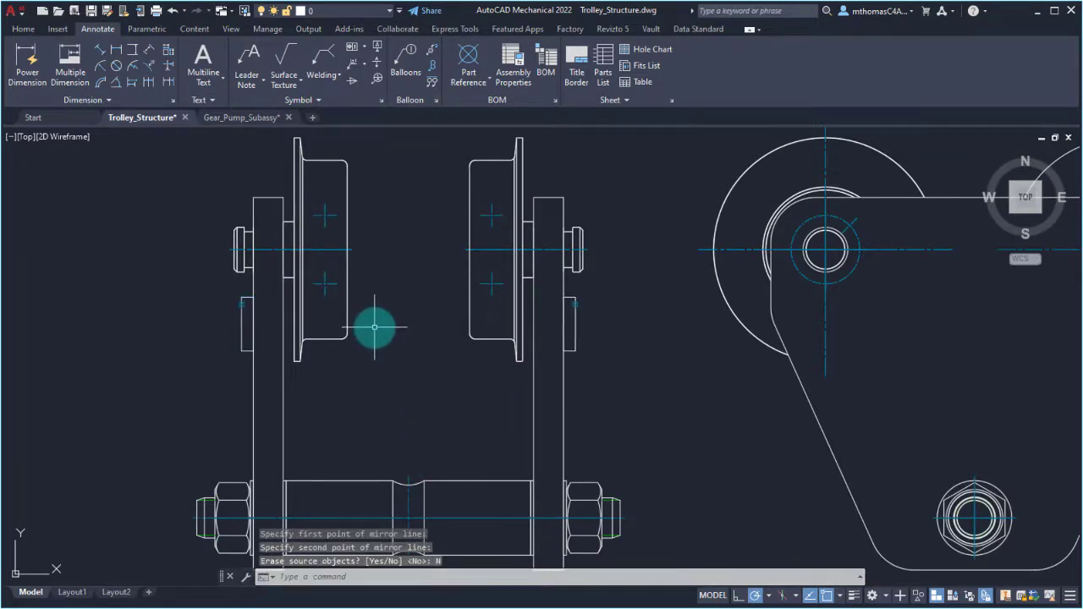
Open the MAIN bill of materials, check the quantity of the KEEPER PLATE entry, and close it.
{"action": "left_click", "coordinate": [548, 68]}
{"action": "key", "text": "Return"}
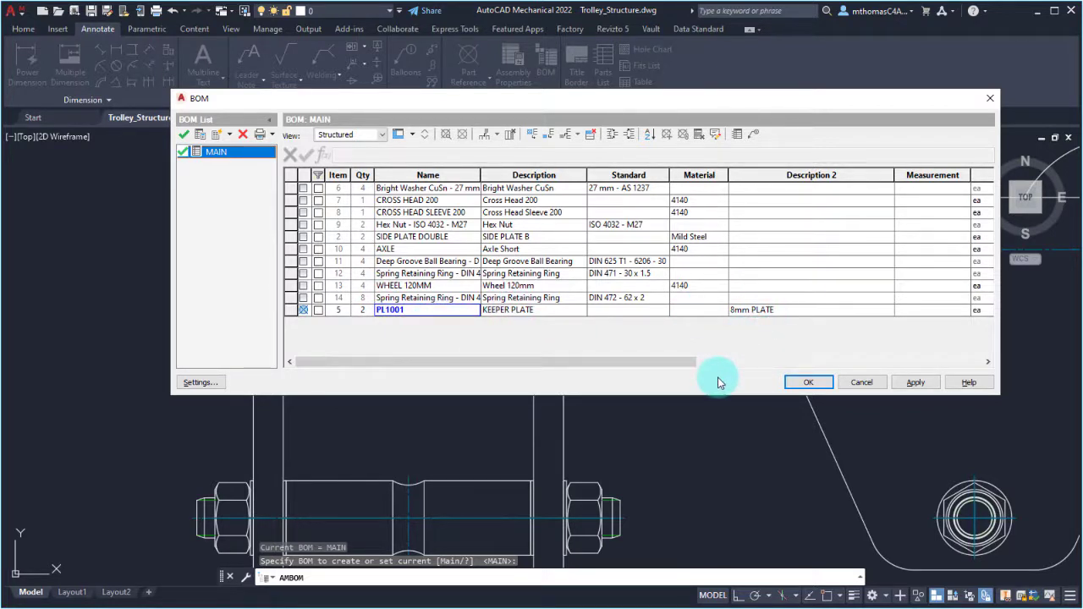
{"action": "left_click", "coordinate": [809, 382]}
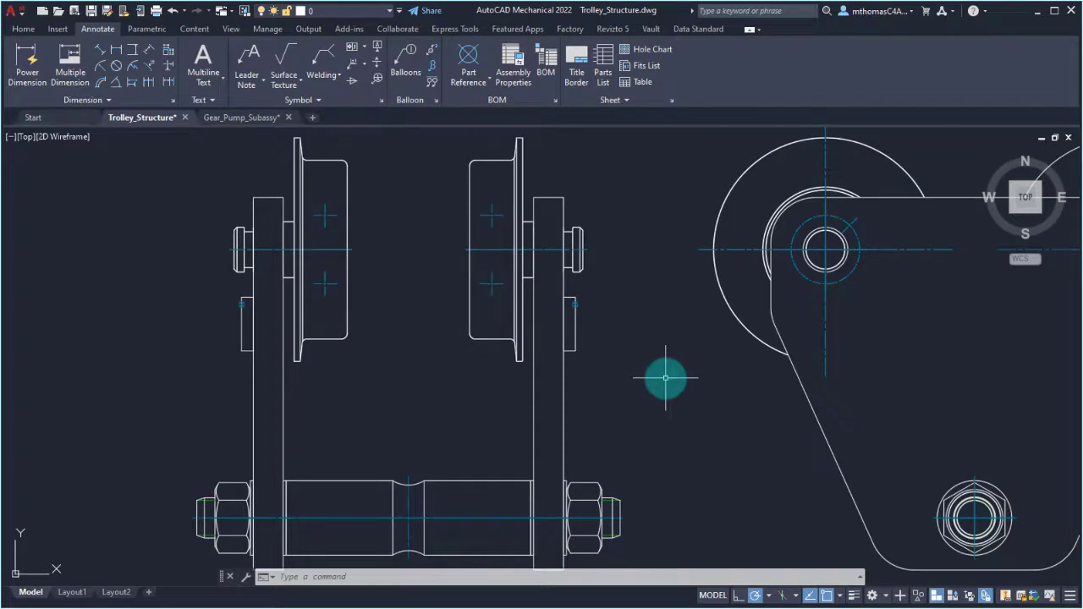
Place a part reference just above the hex nut on the far end of the cross bolt, with the description LOCKTITE.
{"action": "left_click", "coordinate": [468, 58]}
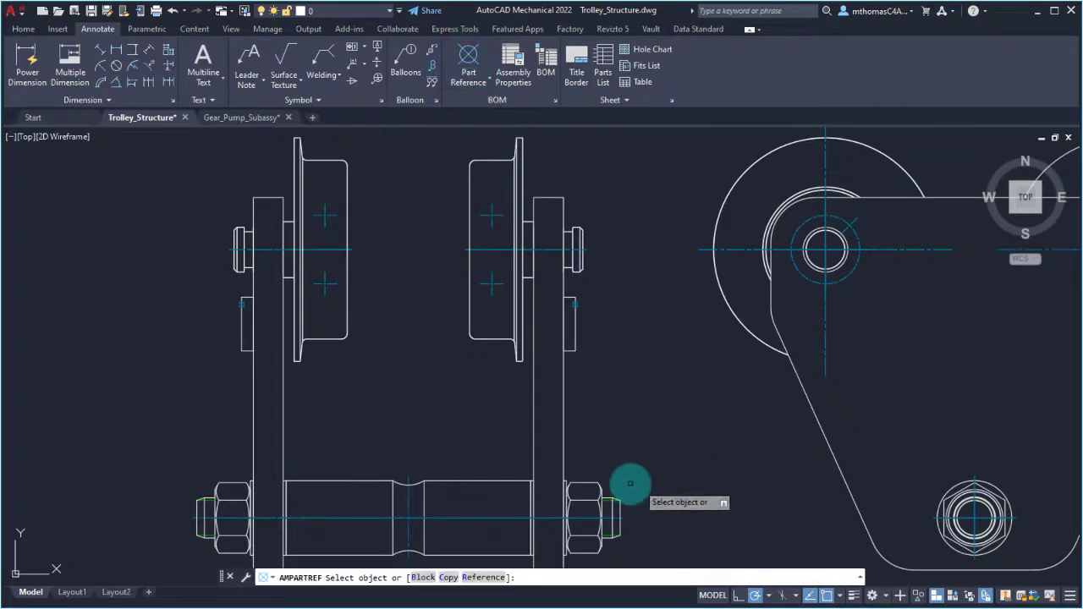
{"action": "scroll", "coordinate": [638, 485], "scroll_direction": "up", "scroll_amount": 5}
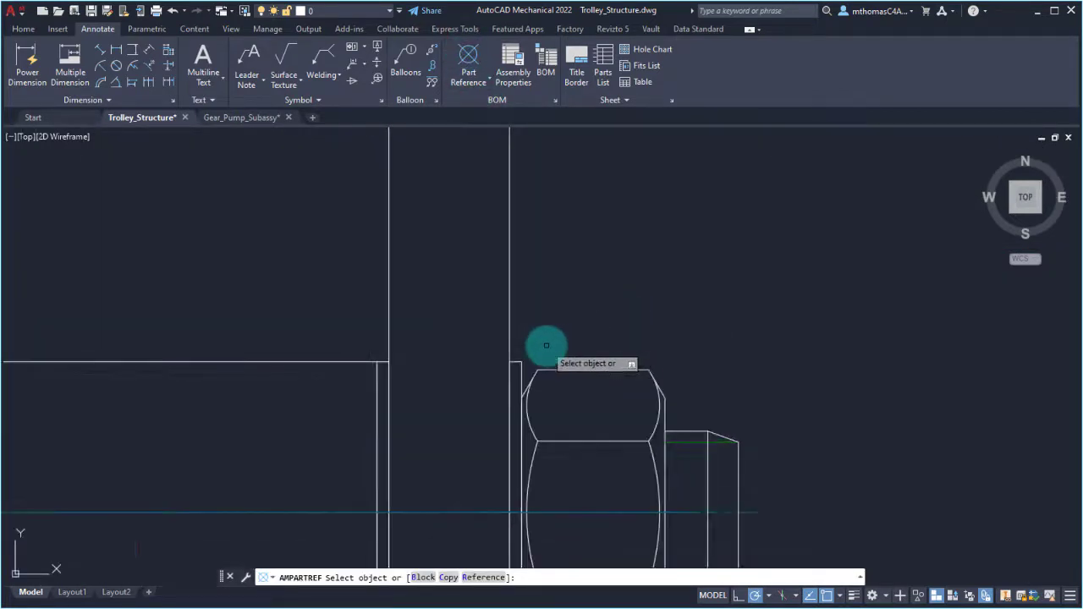
{"action": "left_click", "coordinate": [546, 353]}
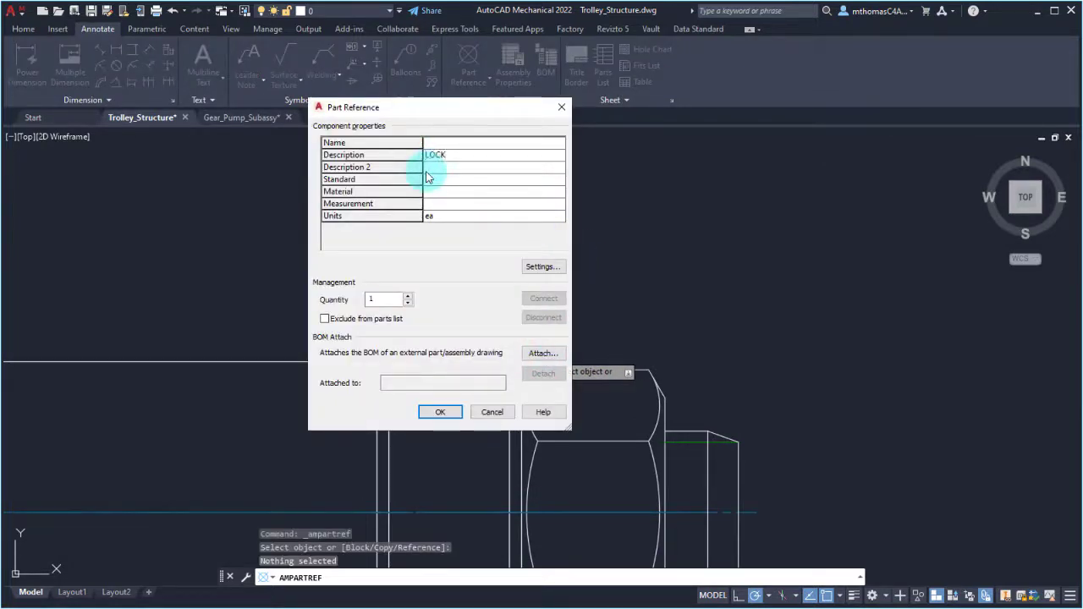
{"action": "key", "text": "Return"}
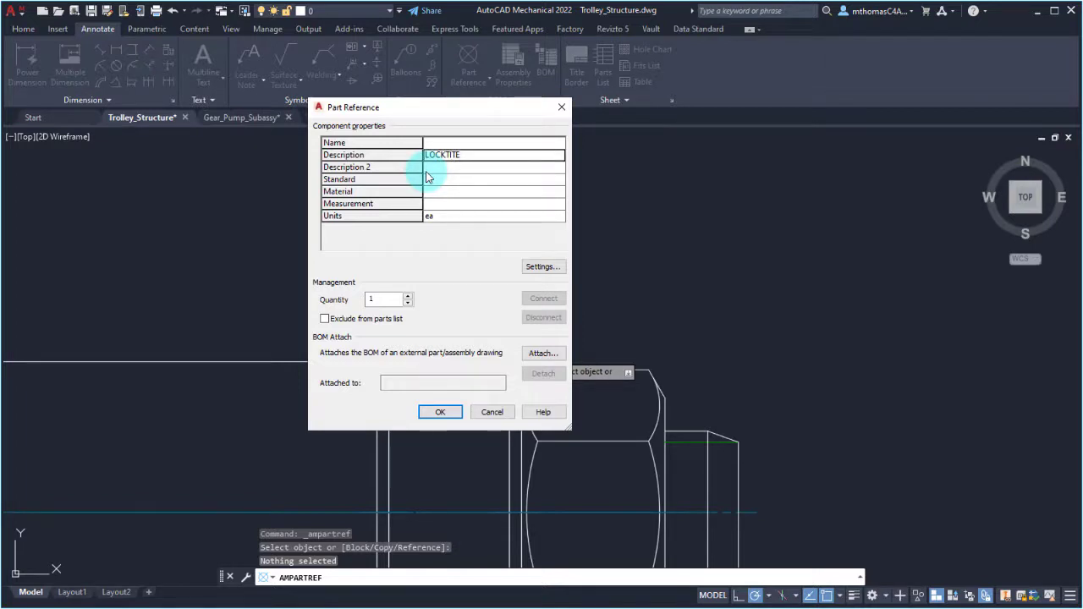
{"action": "left_click", "coordinate": [438, 410]}
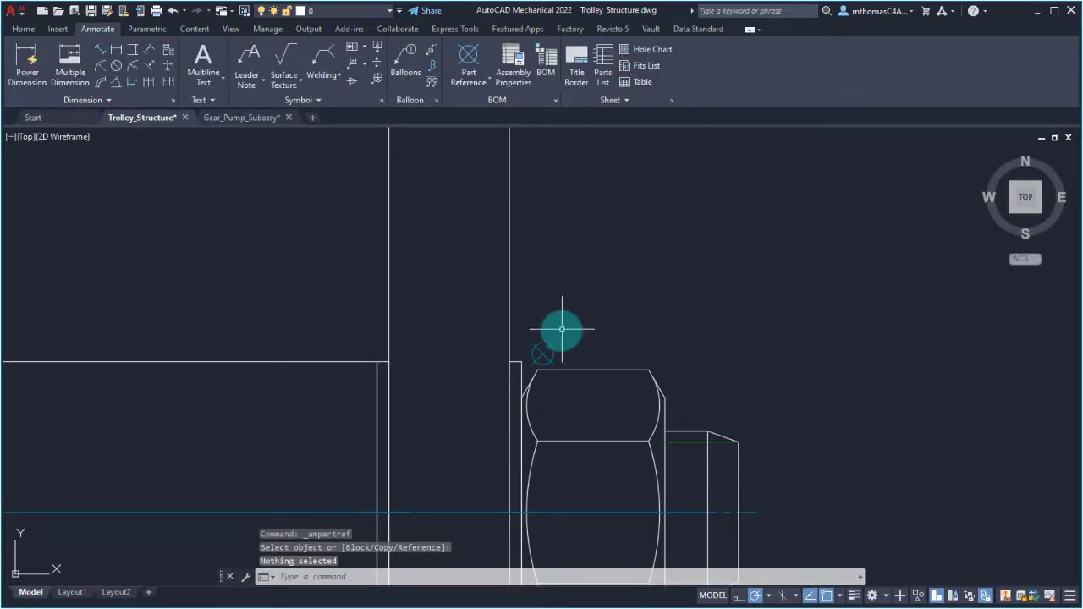
Edit the LOCKTITE part reference to a quantity of 10 with units ml.
{"action": "double_click", "coordinate": [544, 350]}
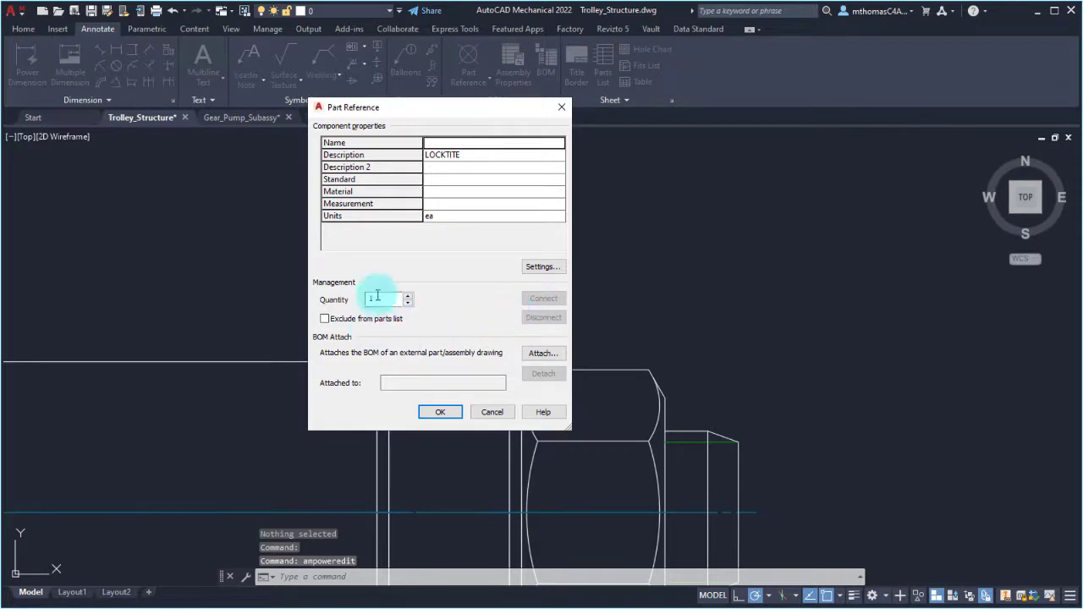
{"action": "left_click", "coordinate": [377, 301]}
{"action": "type", "text": "0"}
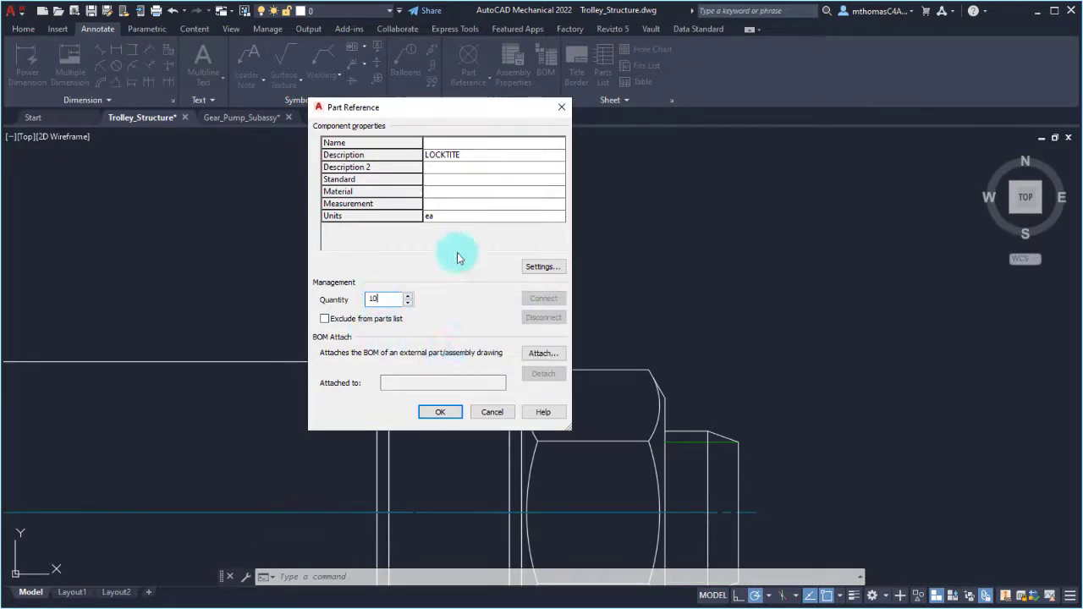
{"action": "left_click", "coordinate": [440, 219]}
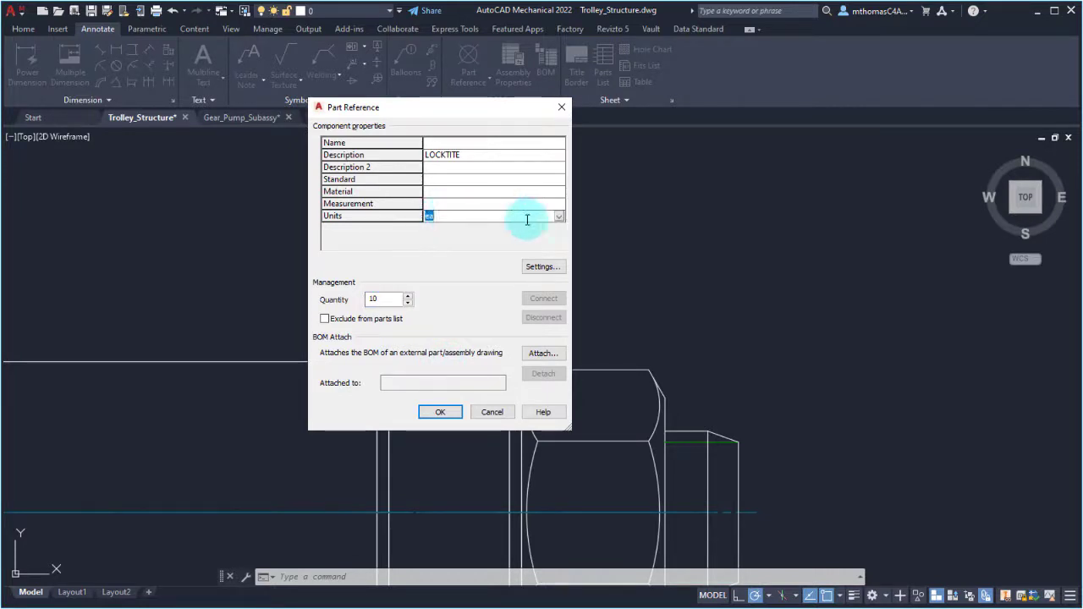
{"action": "left_click", "coordinate": [558, 217]}
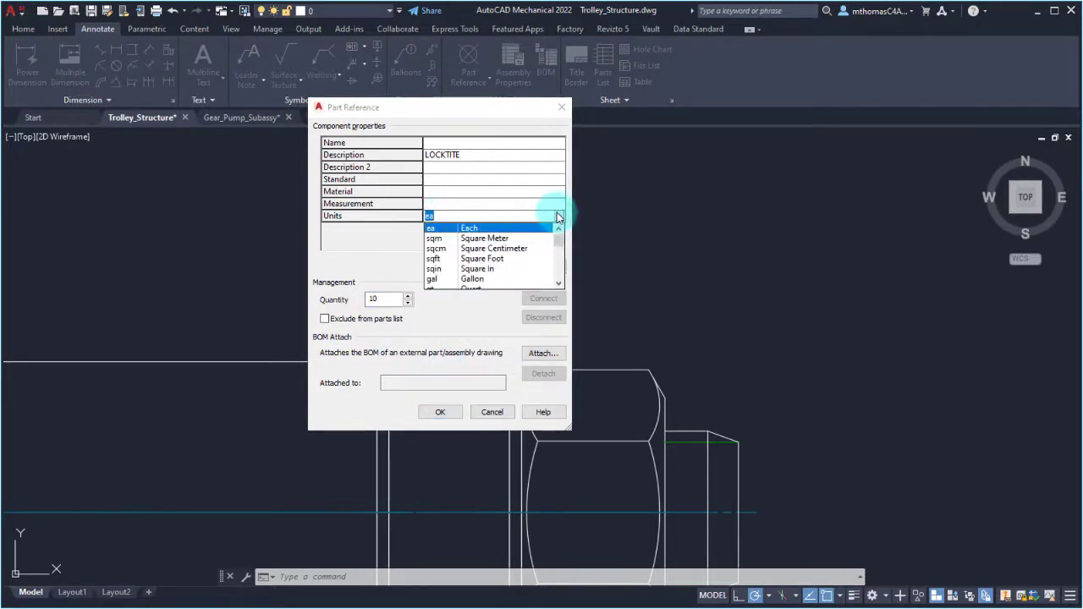
{"action": "left_click", "coordinate": [563, 286]}
{"action": "left_click", "coordinate": [450, 271]}
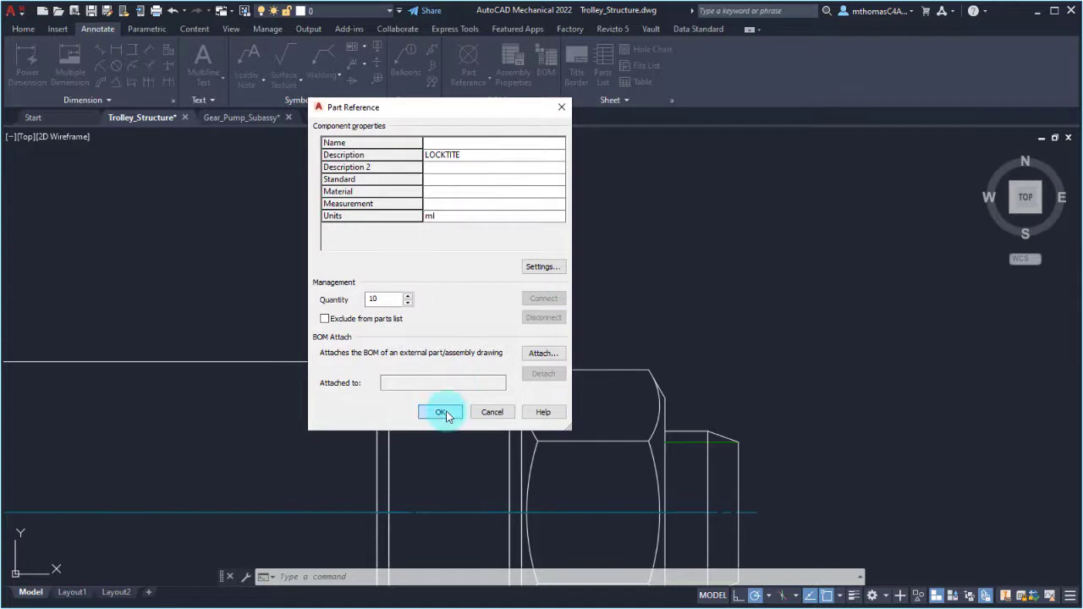
{"action": "left_click", "coordinate": [439, 412]}
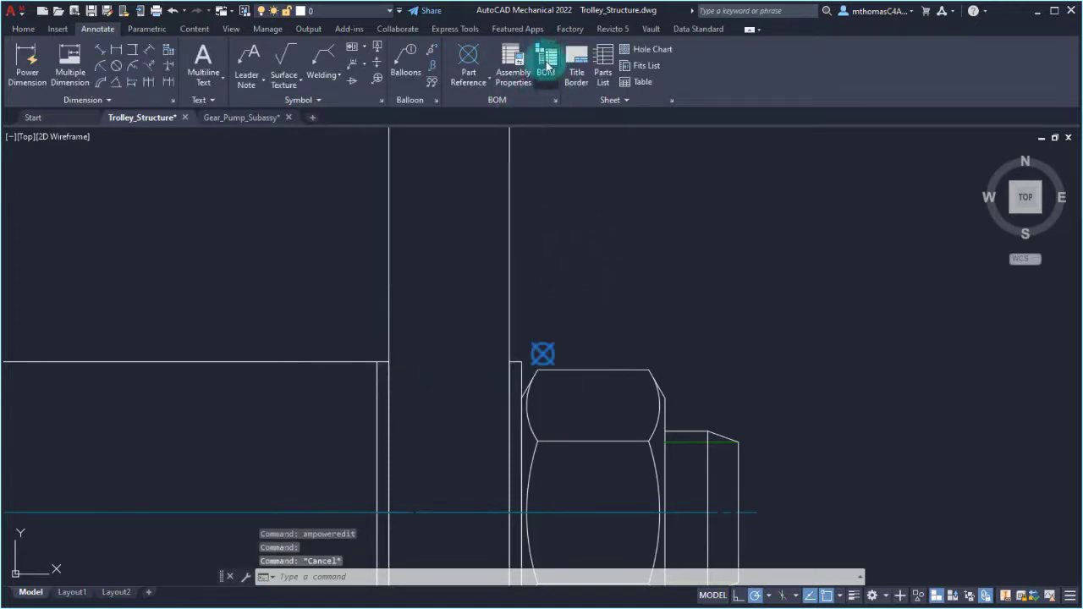
Reopen the MAIN bill of materials to check the LOCKTITE entry's quantity and units, and close it.
{"action": "left_click", "coordinate": [546, 57]}
{"action": "right_click", "coordinate": [594, 220]}
{"action": "left_click", "coordinate": [580, 286]}
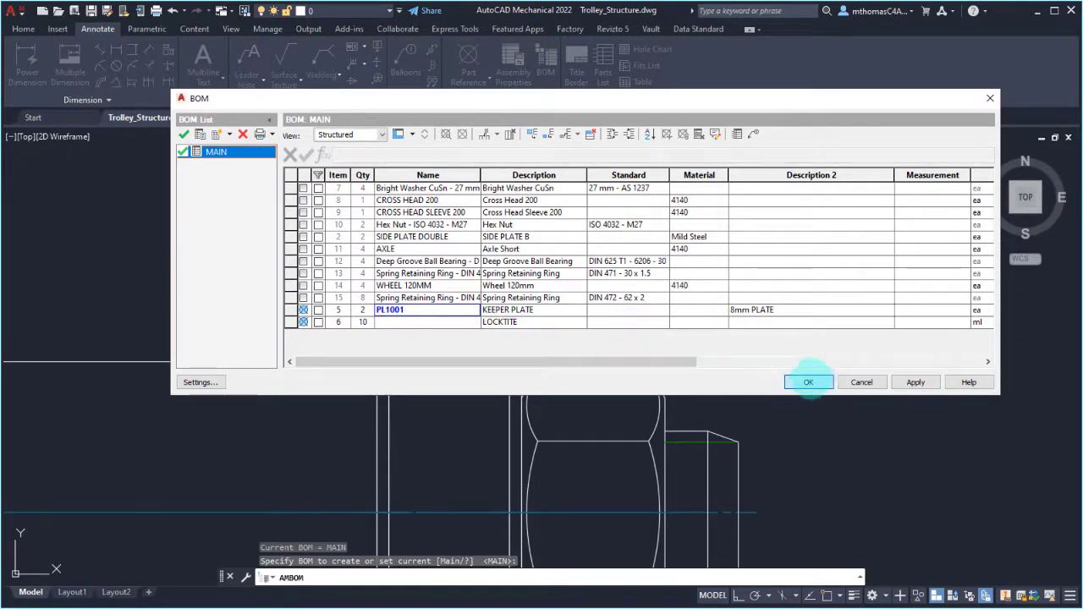
{"action": "left_click", "coordinate": [818, 381]}
Start a screw connection for the keeper plate using the Reduced Formed Hex Screw (Regular Thread - Metric) in front view.
{"action": "scroll", "coordinate": [625, 288], "scroll_direction": "down", "scroll_amount": 4}
{"action": "scroll", "coordinate": [544, 317], "scroll_direction": "up", "scroll_amount": 5}
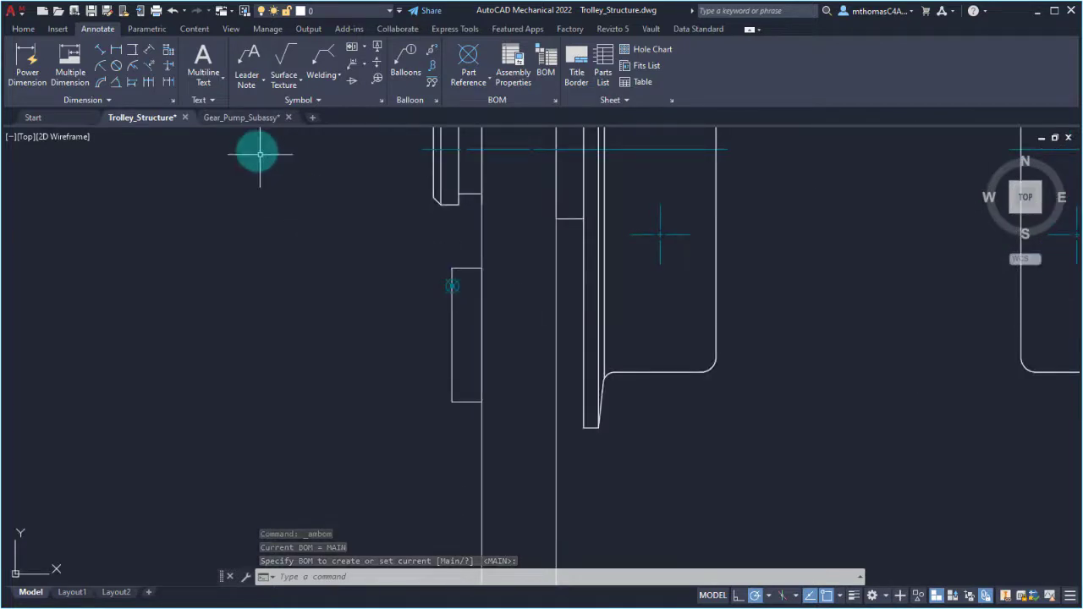
{"action": "left_click", "coordinate": [23, 29]}
{"action": "left_click", "coordinate": [199, 29]}
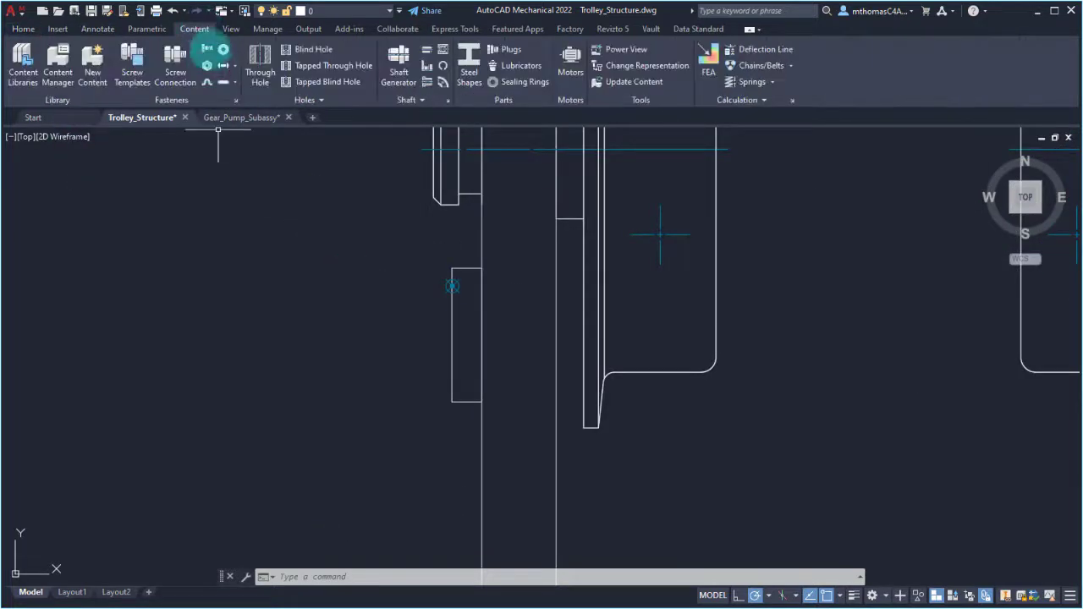
{"action": "left_click", "coordinate": [168, 54]}
{"action": "left_click", "coordinate": [554, 235]}
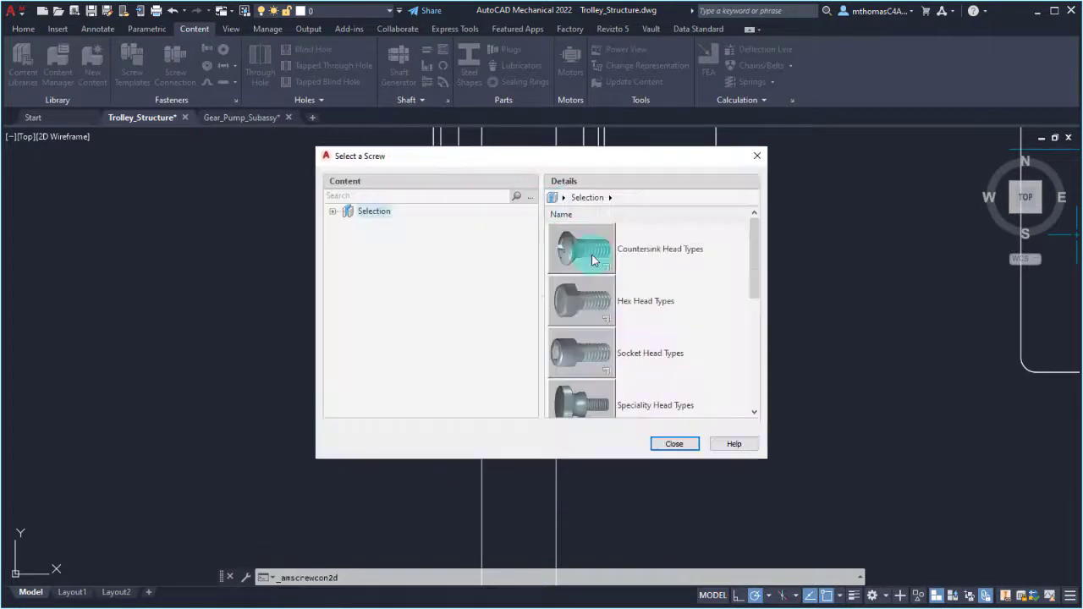
{"action": "double_click", "coordinate": [677, 291]}
{"action": "double_click", "coordinate": [662, 358]}
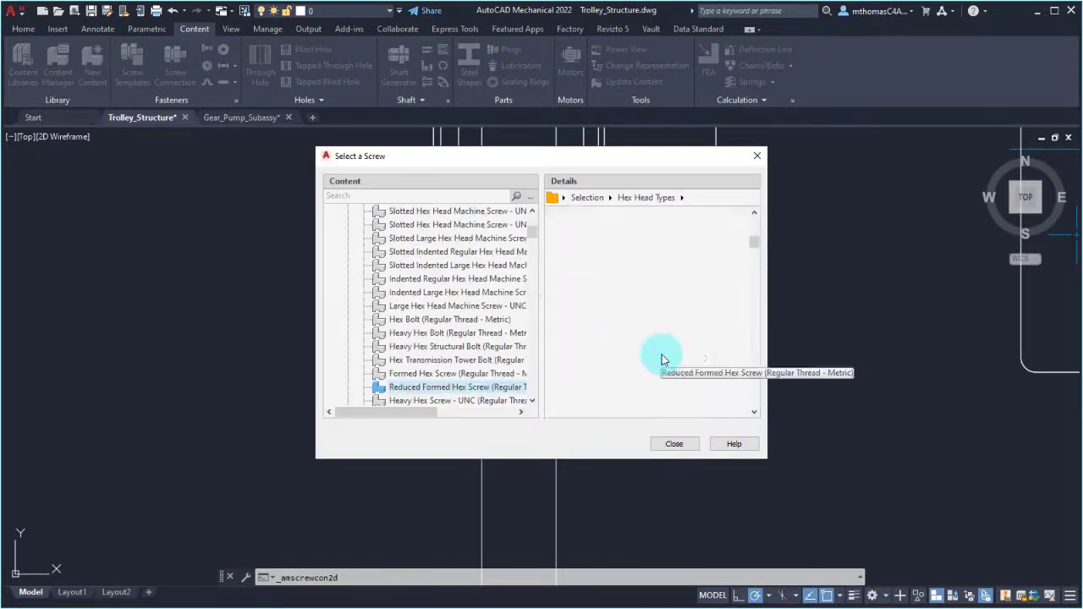
{"action": "left_click", "coordinate": [583, 249]}
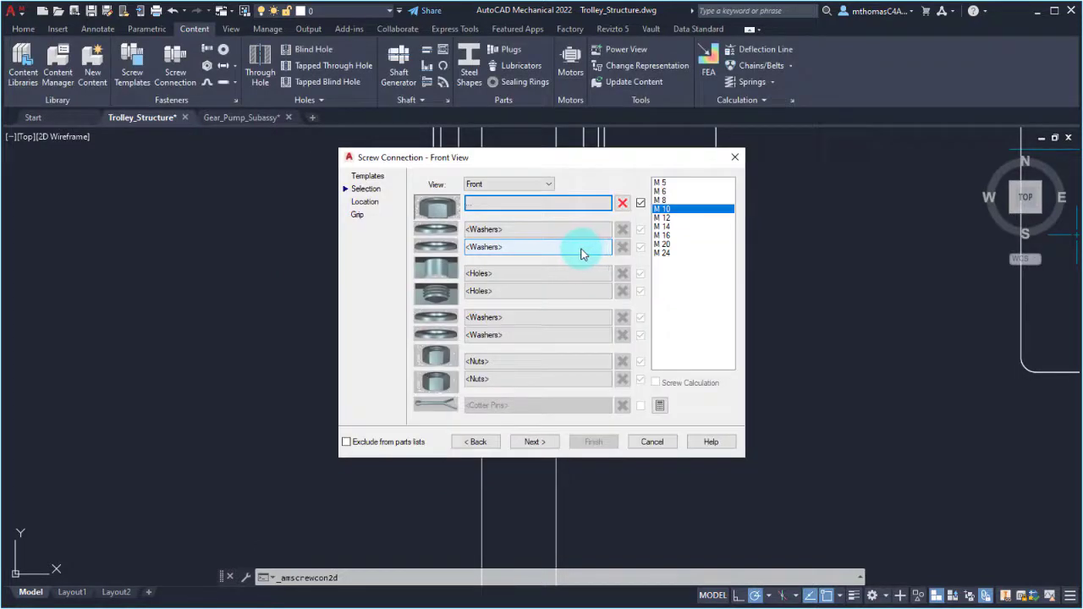
Set the screw connection to M 6 with close Metric and normal Metric holes and a Hex Nut - Style 1 (Regular Thread - Metric).
{"action": "left_click", "coordinate": [664, 192]}
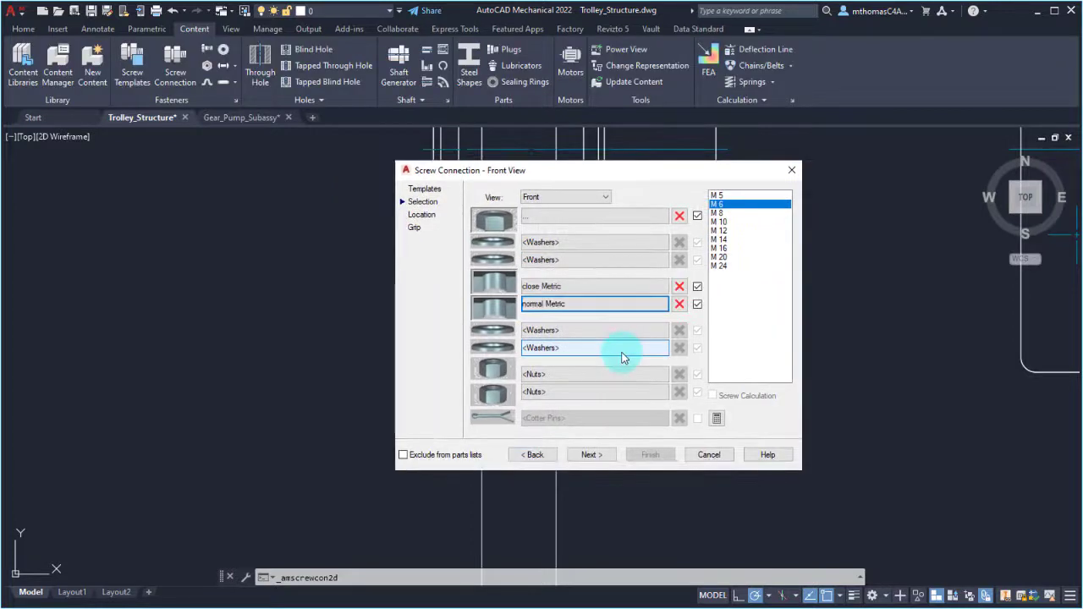
{"action": "left_click", "coordinate": [661, 375]}
{"action": "double_click", "coordinate": [649, 265]}
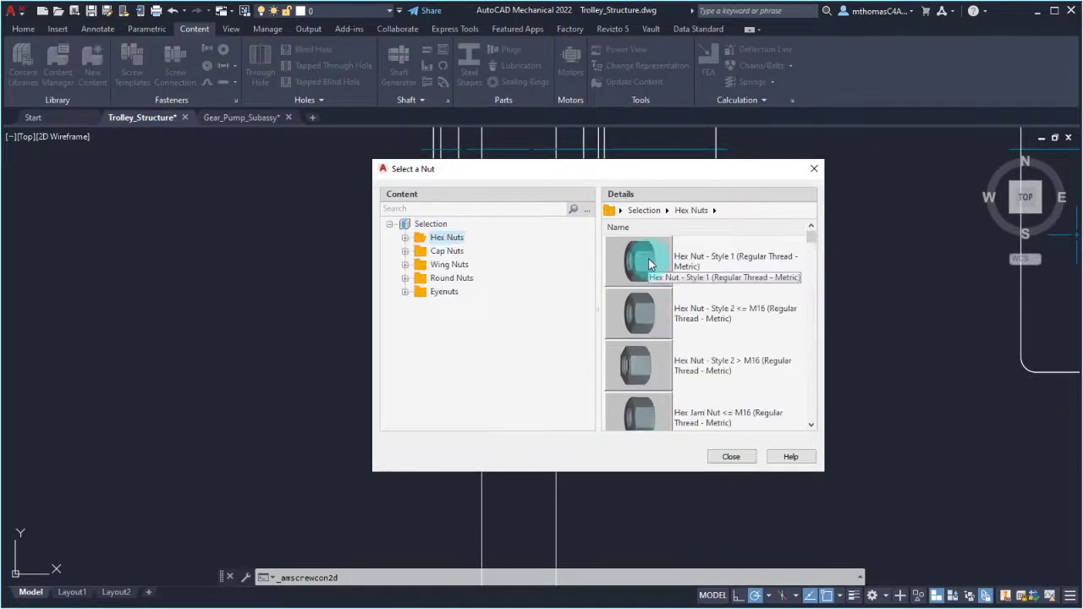
{"action": "left_click", "coordinate": [649, 265]}
Place the screw connection horizontally through the middle of the keeper plate and the side plate, ending at the side plate's inner face.
{"action": "left_click", "coordinate": [704, 454]}
{"action": "left_click", "coordinate": [482, 335]}
{"action": "left_click", "coordinate": [556, 335]}
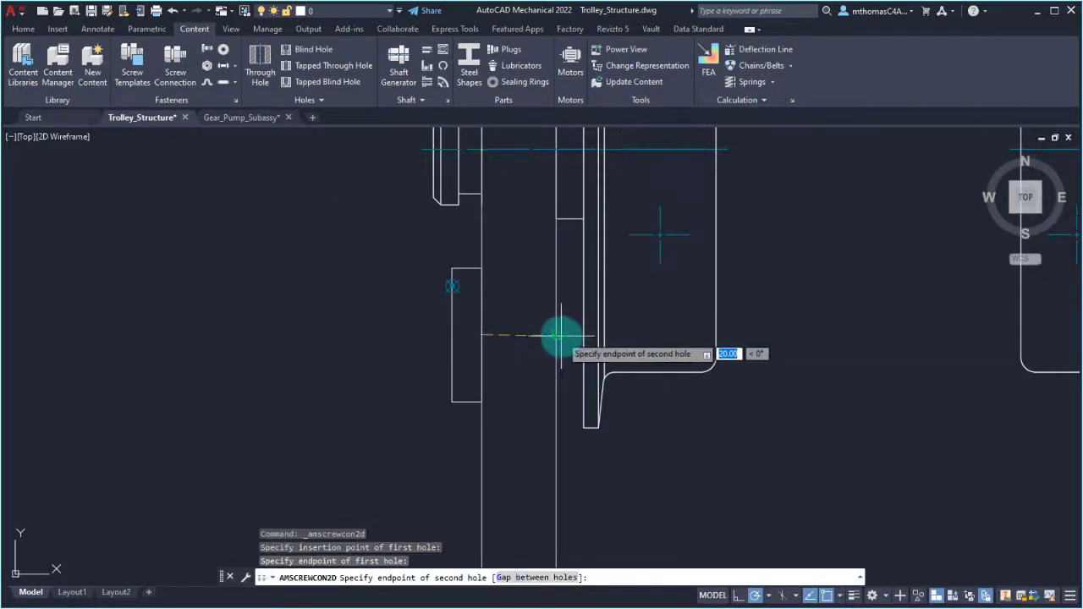
{"action": "left_click", "coordinate": [562, 335]}
{"action": "scroll", "coordinate": [432, 366], "scroll_direction": "up", "scroll_amount": 2}
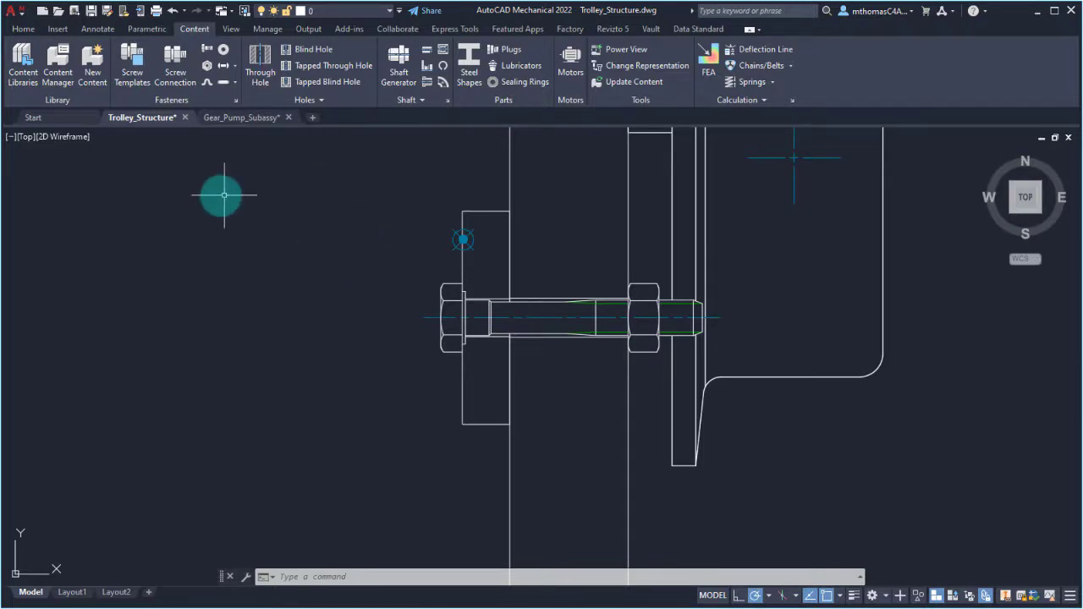
Open the MAIN bill of materials and examine the new screw and nut entries and its columns.
{"action": "left_click", "coordinate": [98, 29]}
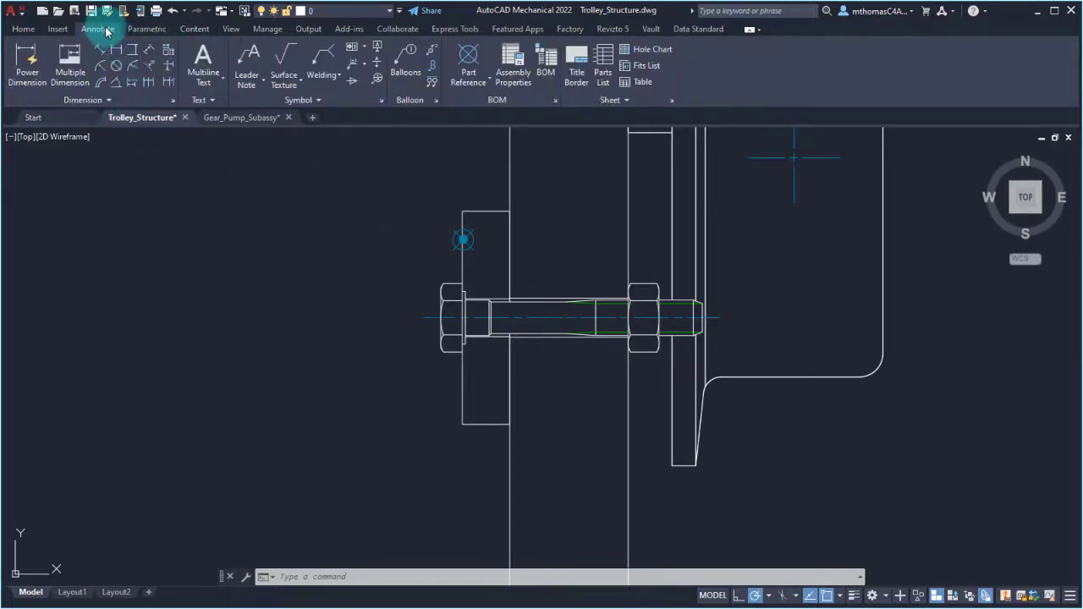
{"action": "left_click", "coordinate": [546, 58]}
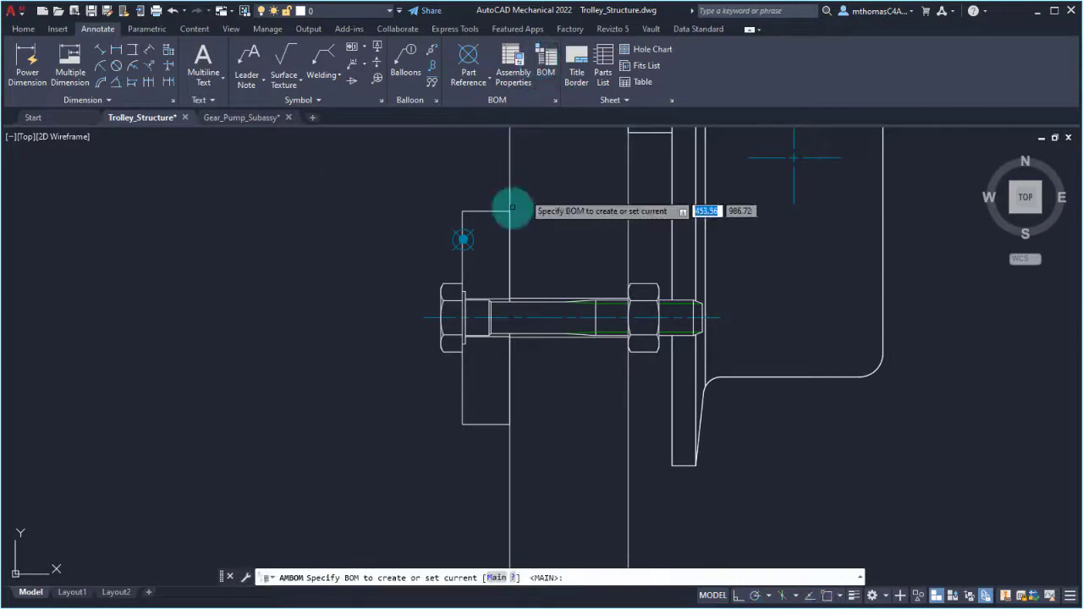
{"action": "right_click", "coordinate": [418, 180]}
{"action": "left_click", "coordinate": [435, 189]}
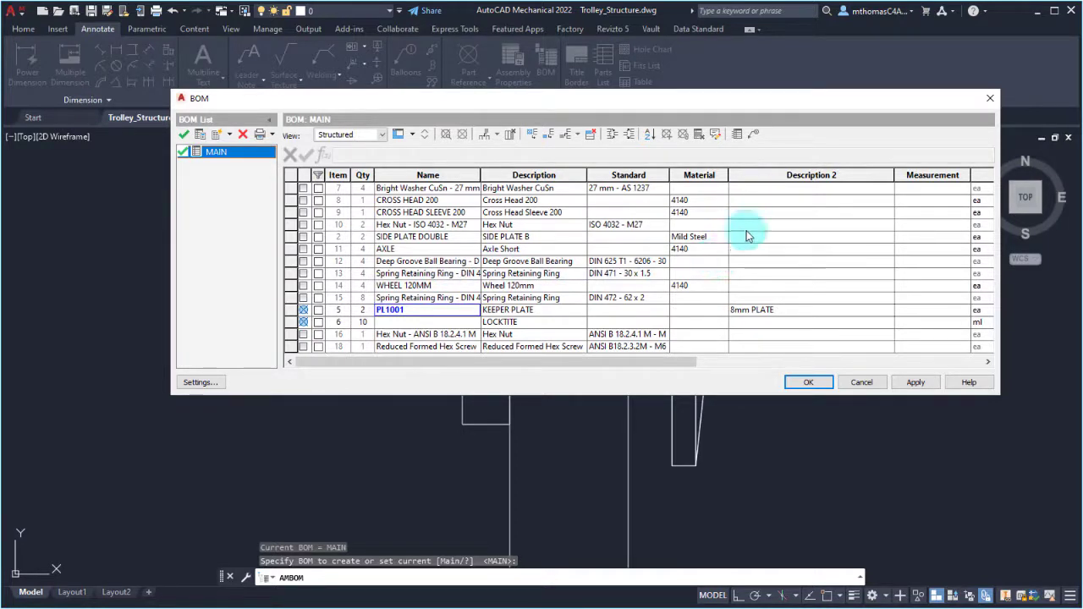
{"action": "left_click_drag", "start_coordinate": [684, 363], "coordinate": [388, 373]}
Add a new available component property MFG with the caption Manufacturer and data type Text in the BOM settings.
{"action": "left_click", "coordinate": [201, 382]}
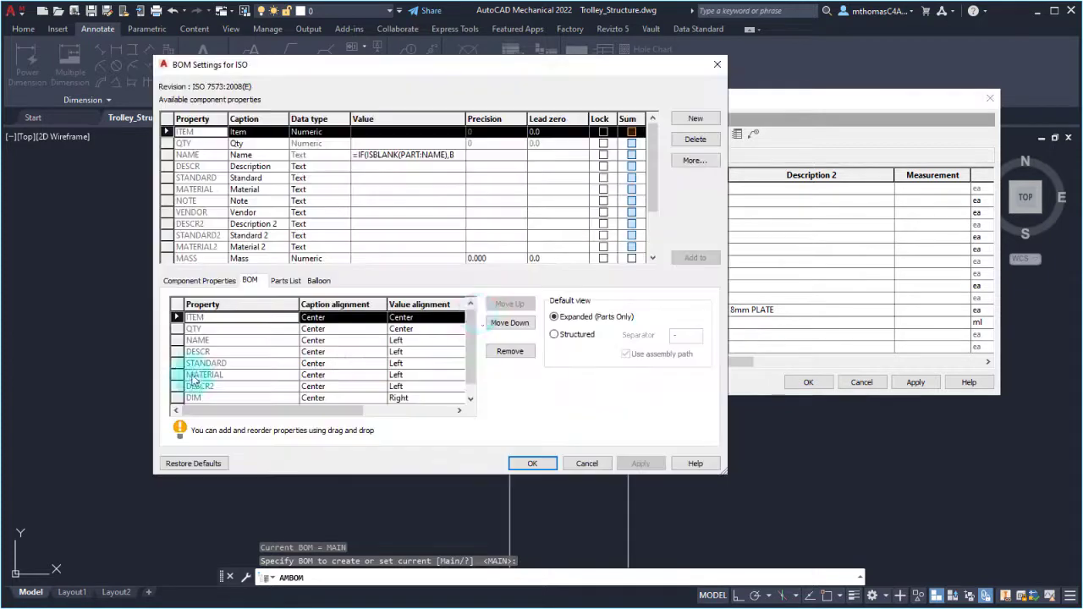
{"action": "scroll", "coordinate": [288, 203], "scroll_direction": "down", "scroll_amount": 4}
{"action": "left_click", "coordinate": [193, 248]}
{"action": "type", "text": "MFG"}
{"action": "left_click", "coordinate": [257, 253]}
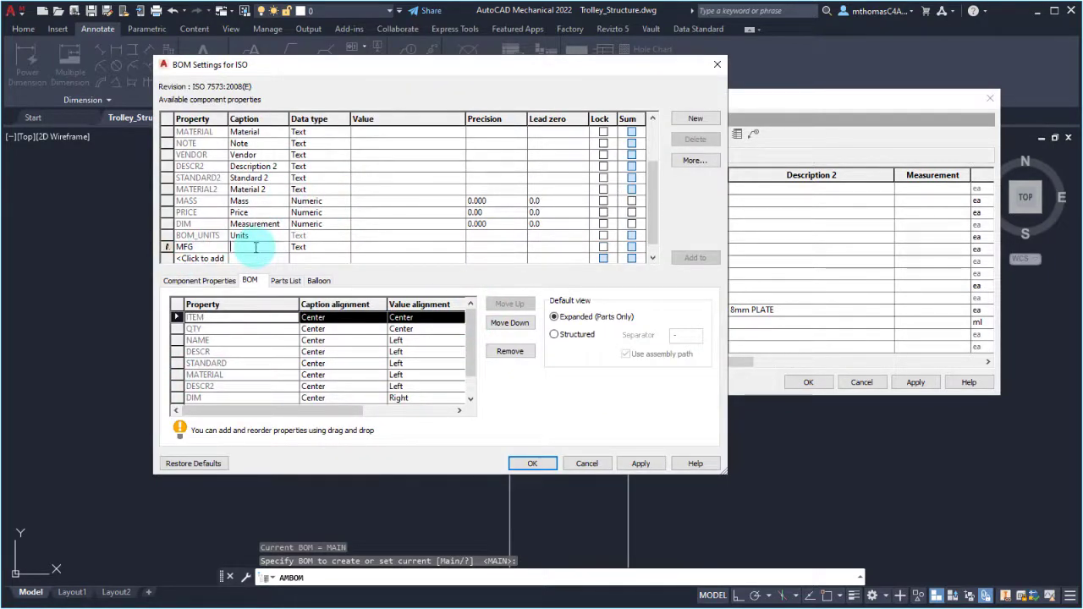
{"action": "type", "text": "Manufacturer"}
{"action": "key", "text": "Tab"}
Add the MFG property to the component properties between Standard and Material.
{"action": "left_click", "coordinate": [180, 281]}
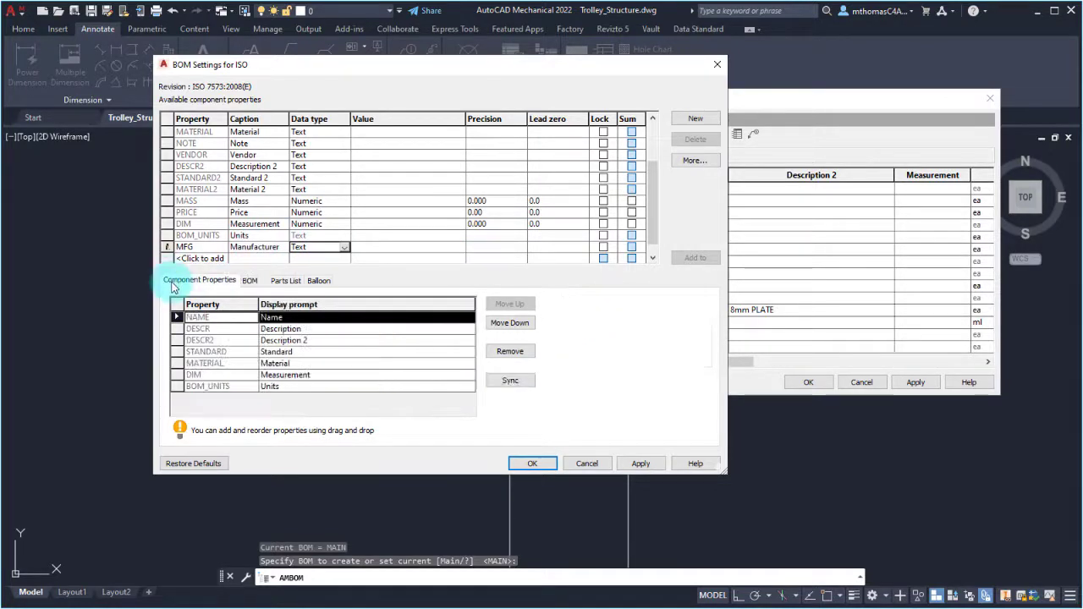
{"action": "left_click", "coordinate": [186, 246]}
{"action": "left_click_drag", "start_coordinate": [188, 246], "coordinate": [201, 363]}
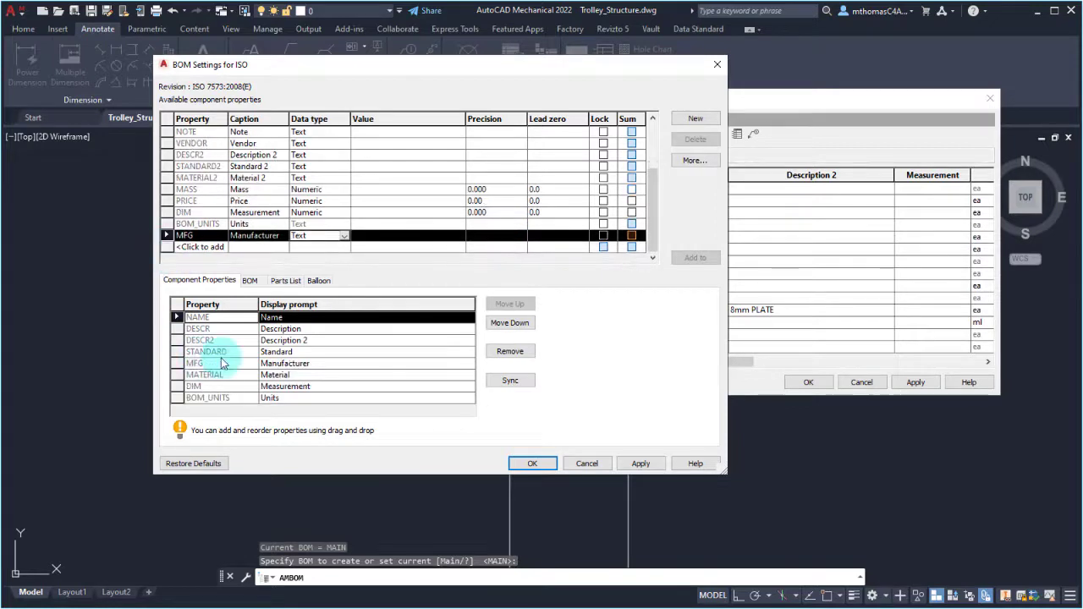
Accept the BOM settings and set the Deep Groove Ball Bearing's Manufacturer to SKF.
{"action": "left_click", "coordinate": [532, 463]}
{"action": "double_click", "coordinate": [907, 265]}
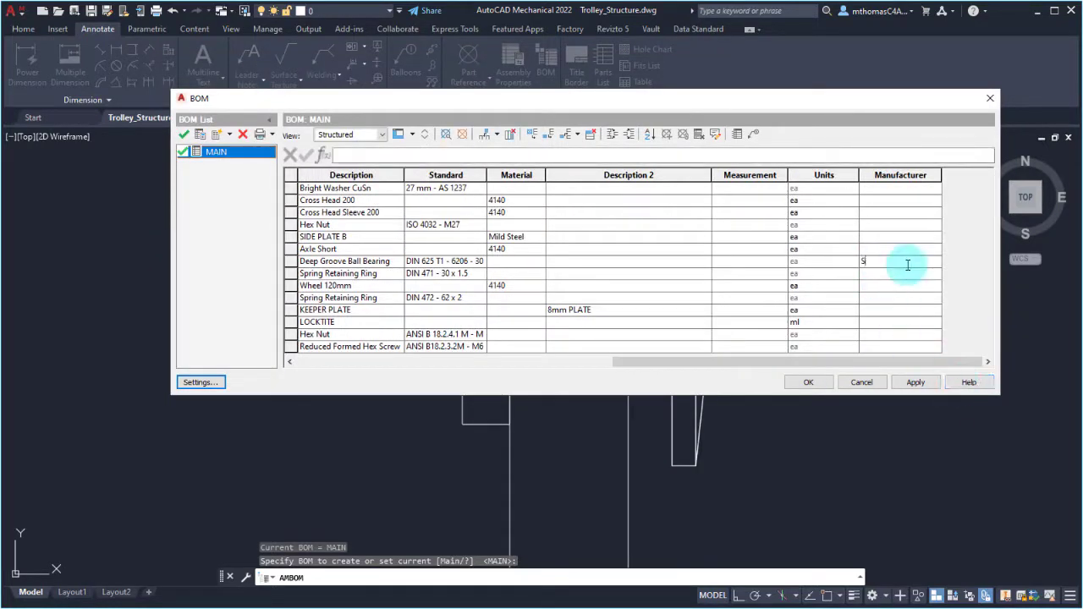
{"action": "left_click", "coordinate": [876, 275]}
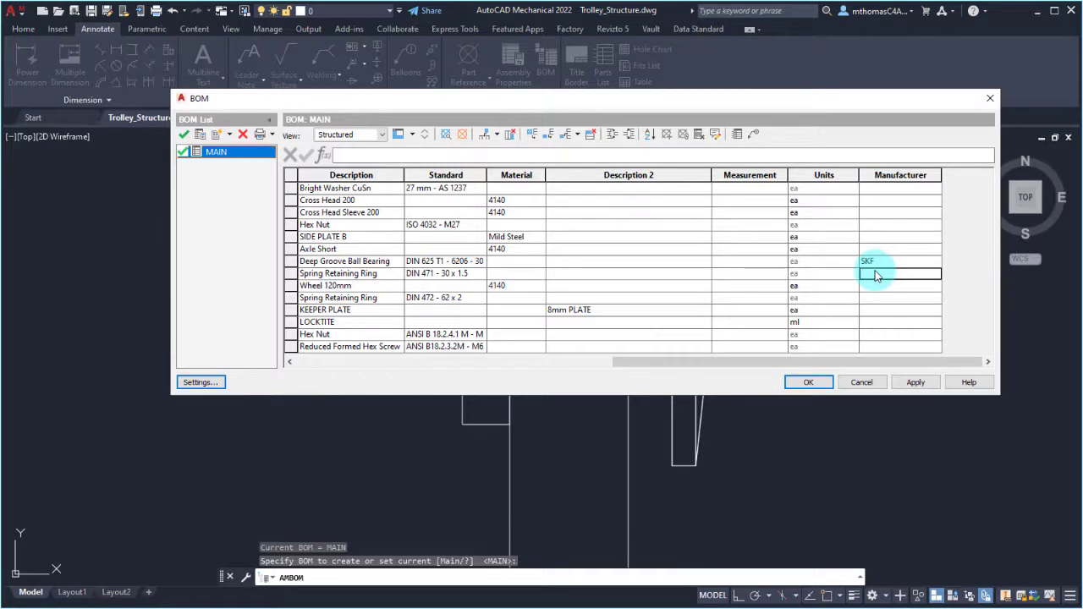
Examine the file formats and save locations offered for exporting the BOM and the MAIN assembly's properties, without exporting or changing anything.
{"action": "left_click_drag", "start_coordinate": [701, 358], "coordinate": [383, 354]}
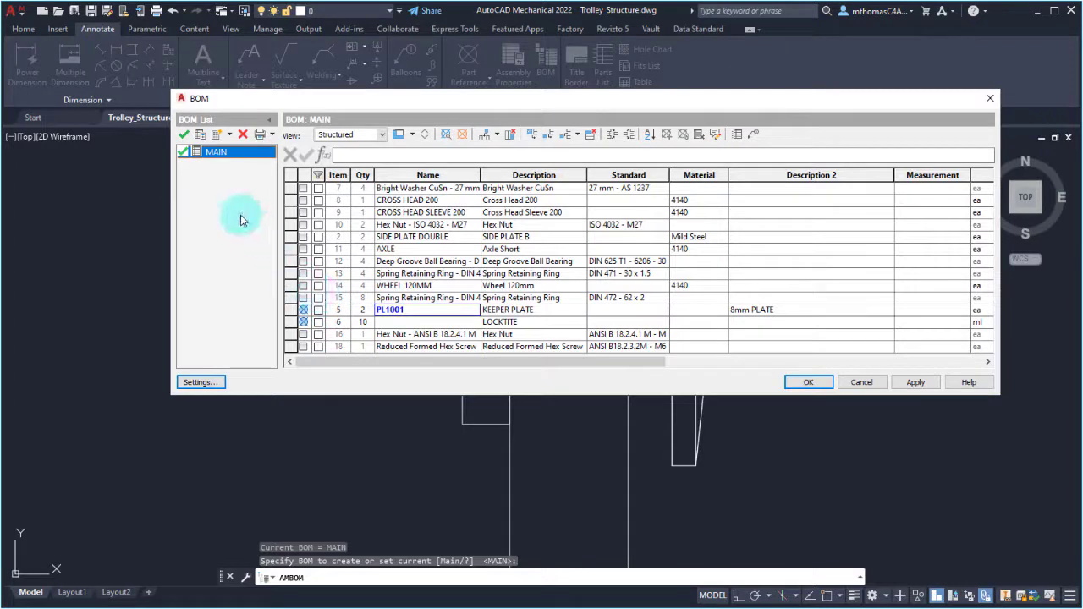
{"action": "left_click", "coordinate": [228, 136]}
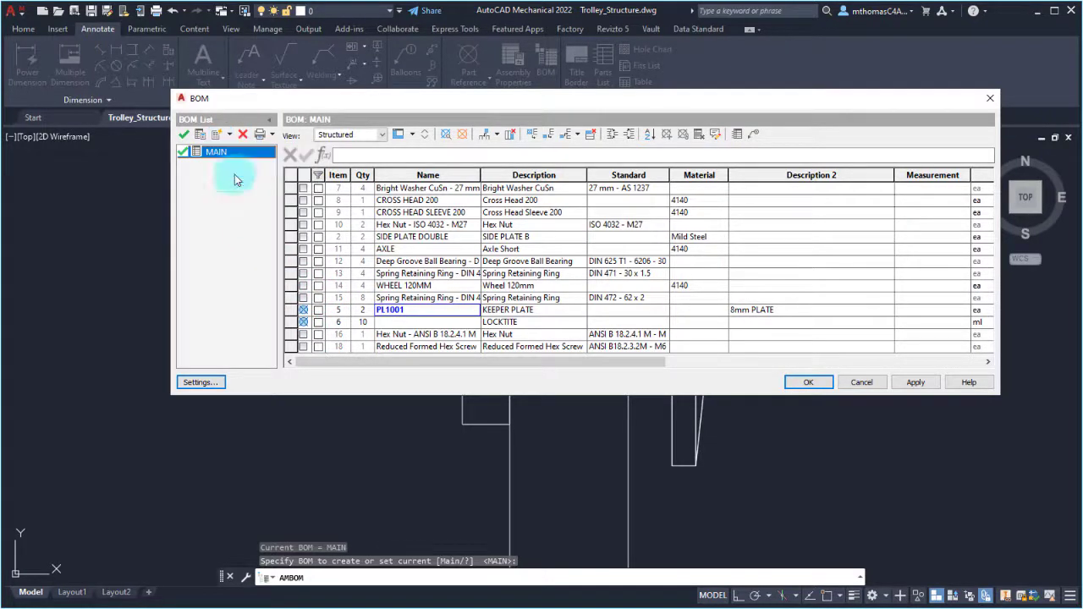
{"action": "left_click", "coordinate": [240, 170]}
{"action": "left_click", "coordinate": [592, 360]}
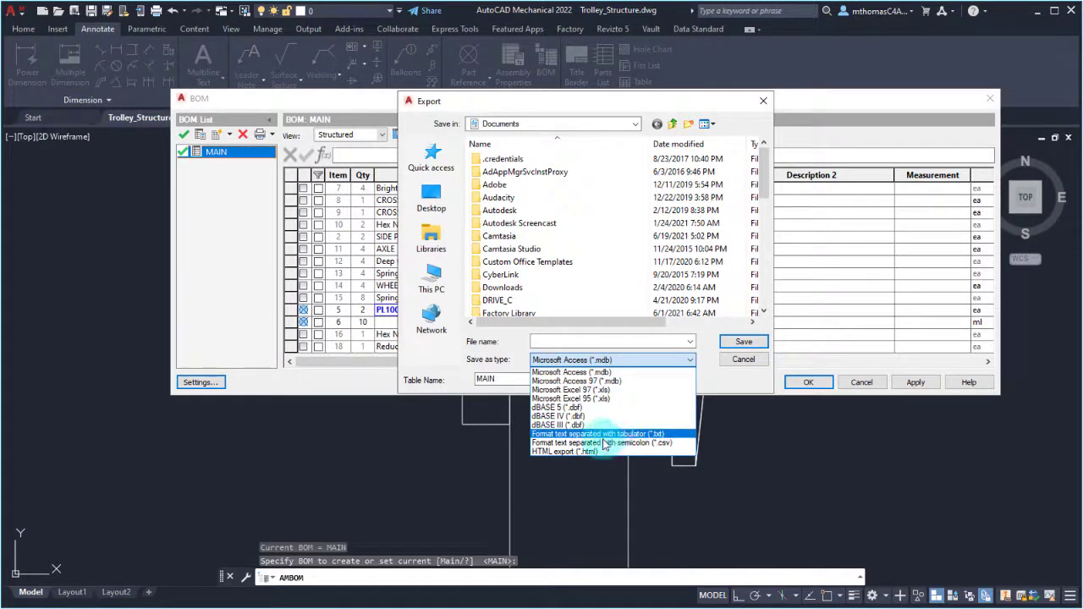
{"action": "left_click", "coordinate": [581, 116]}
{"action": "left_click", "coordinate": [740, 360]}
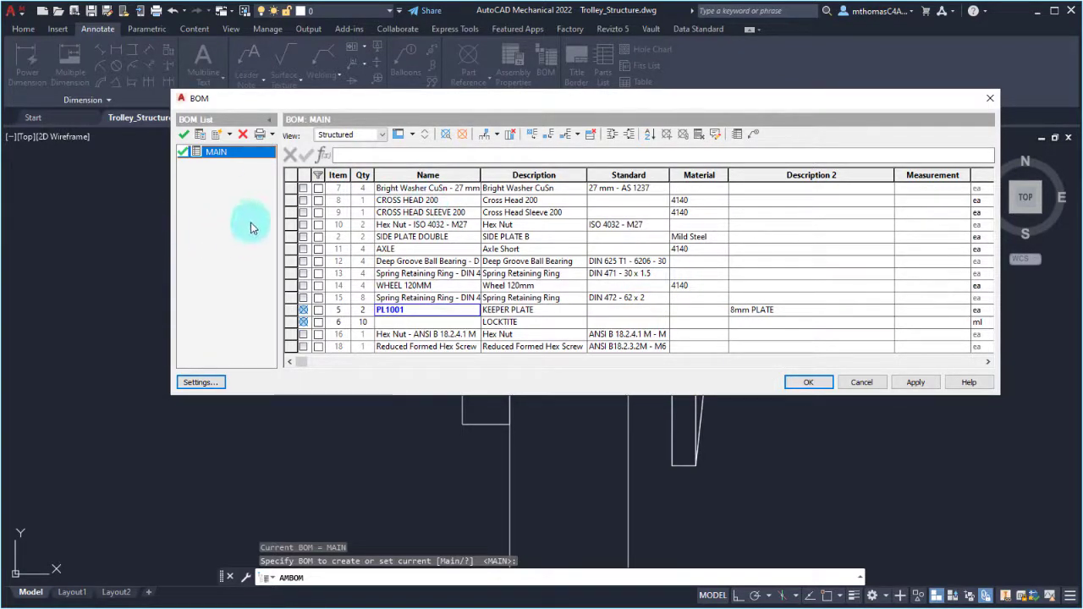
{"action": "left_click", "coordinate": [200, 134]}
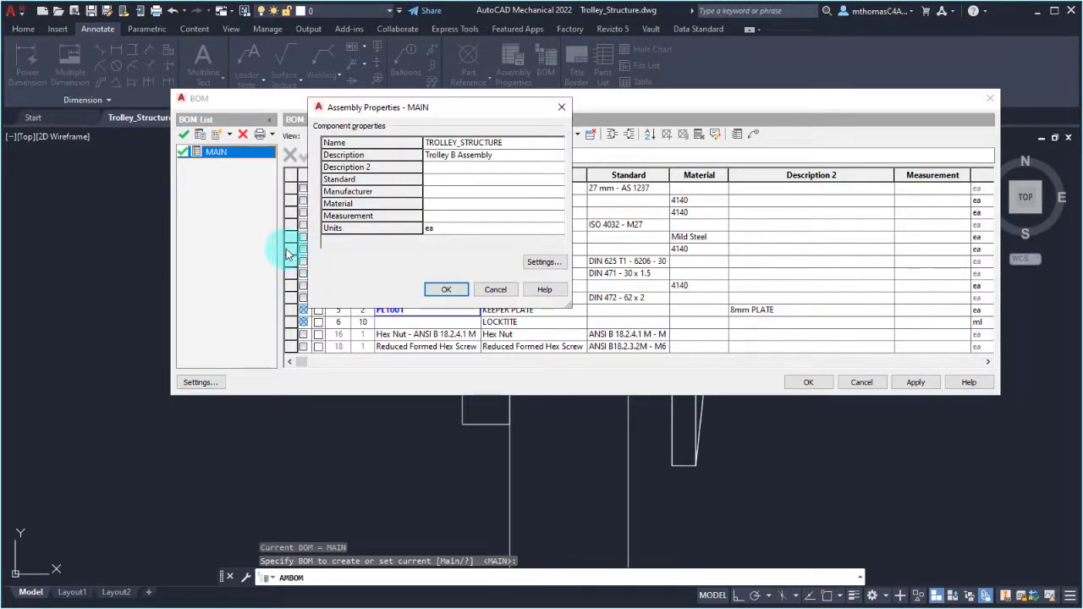
{"action": "left_click", "coordinate": [495, 290]}
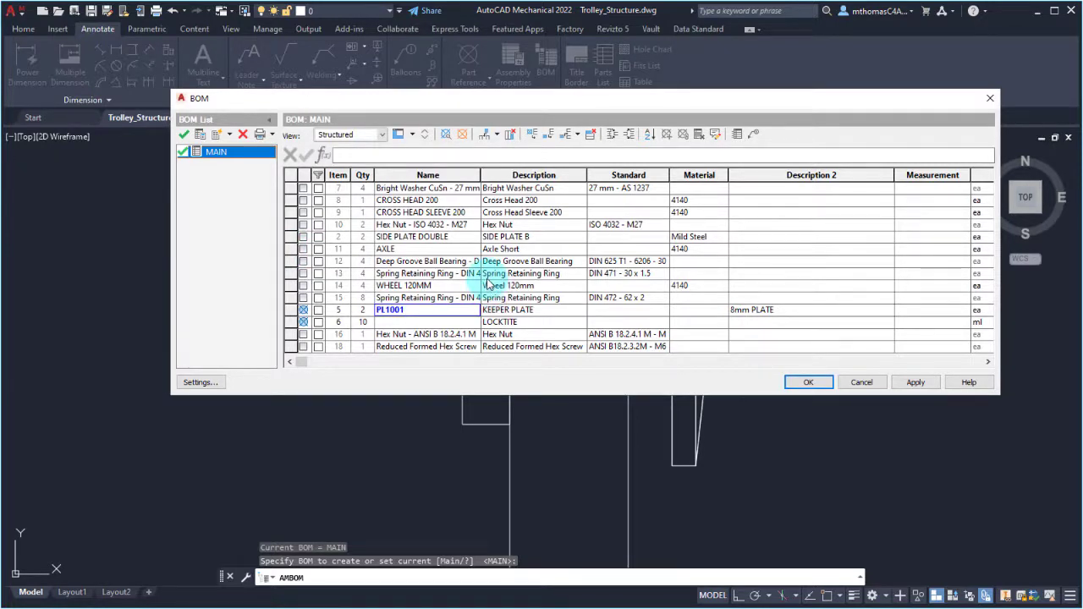
Zoom to the KEEPER PLATE item in the drawing from its BOM row, and accept the BOM.
{"action": "left_click", "coordinate": [291, 309]}
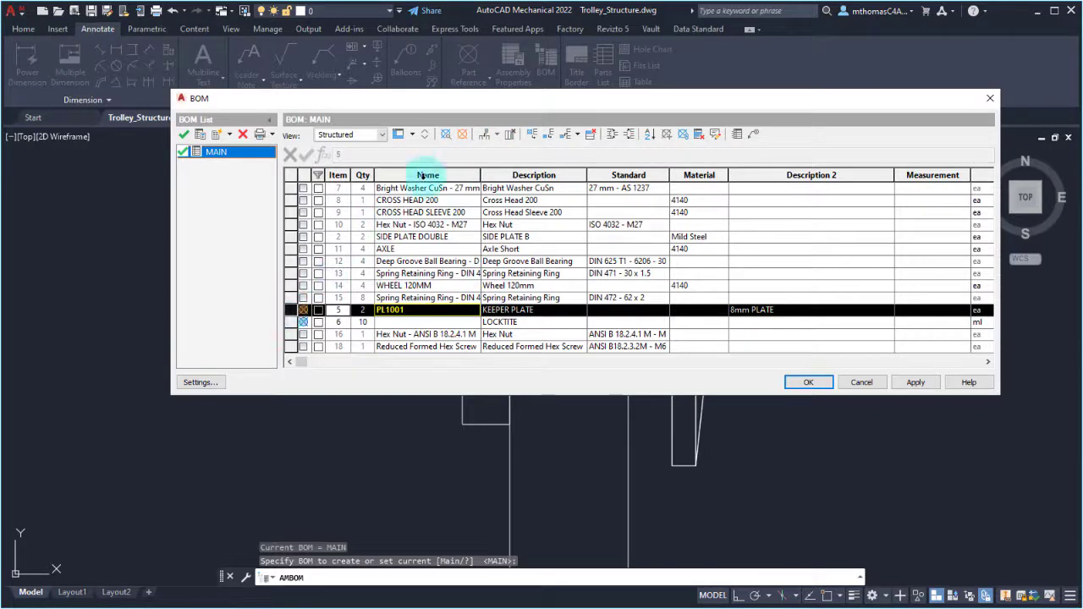
{"action": "left_click", "coordinate": [442, 138]}
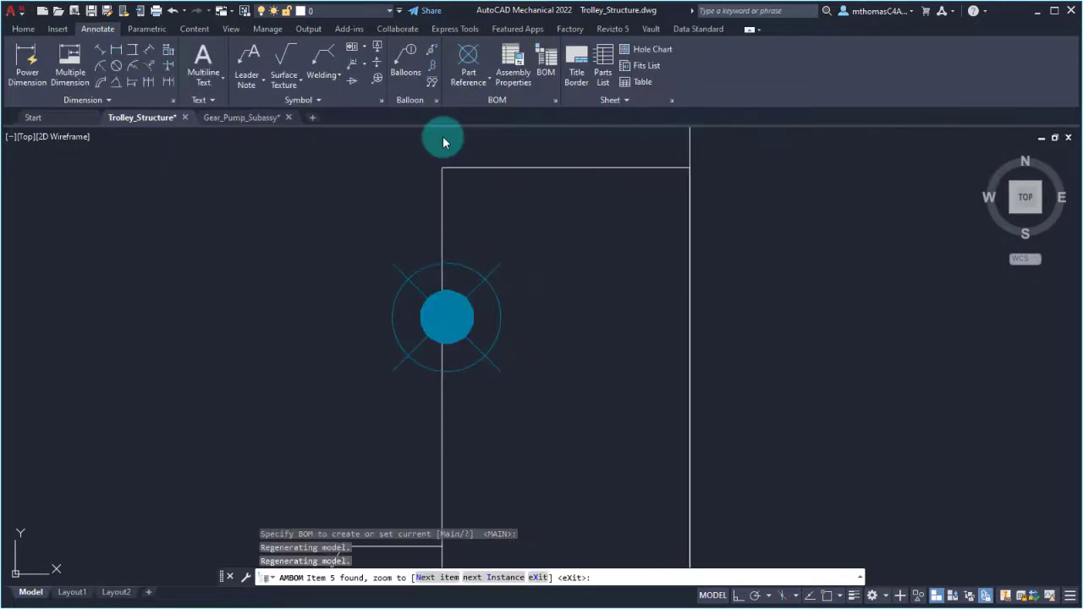
{"action": "key", "text": "Return"}
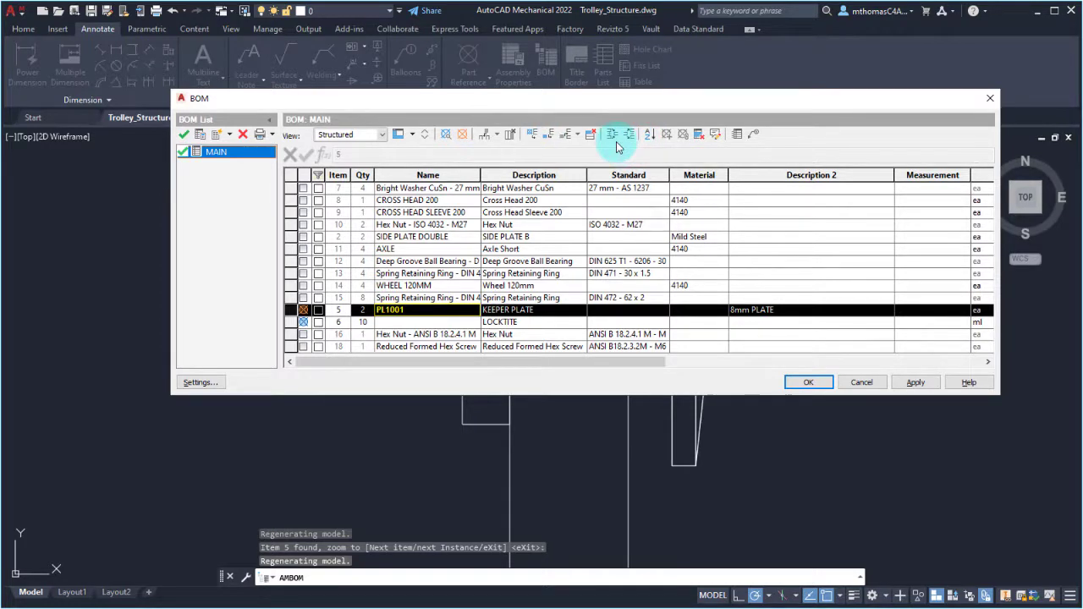
{"action": "left_click", "coordinate": [810, 382]}
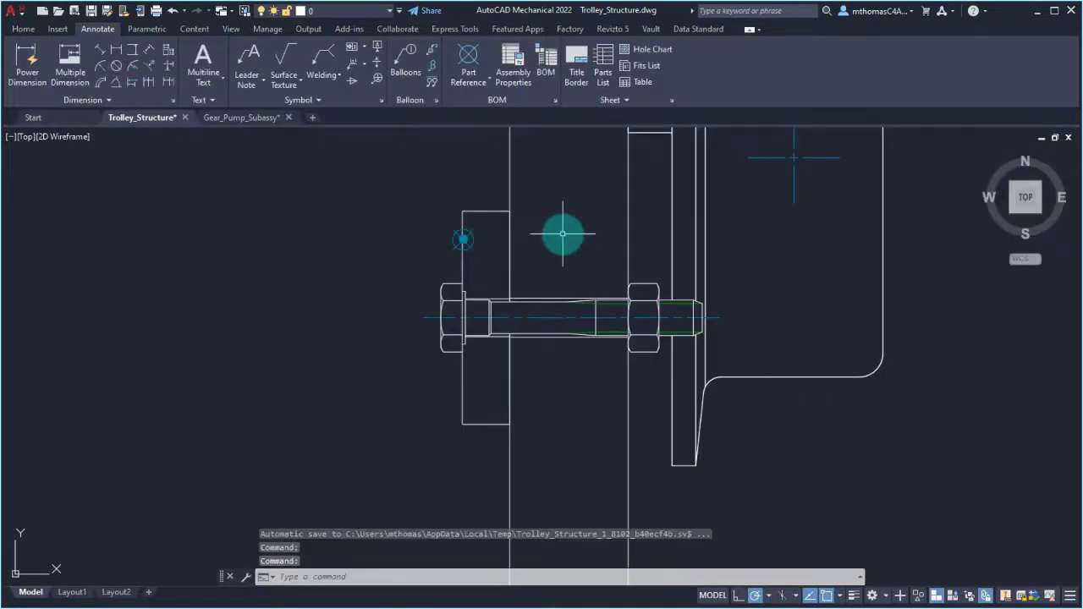
Place a balloon for the left keeper plate's part reference, with a straight leader up and to the left of the plate.
{"action": "scroll", "coordinate": [562, 234], "scroll_direction": "down", "scroll_amount": 2}
{"action": "middle_click_drag", "start_coordinate": [561, 188], "coordinate": [597, 223]}
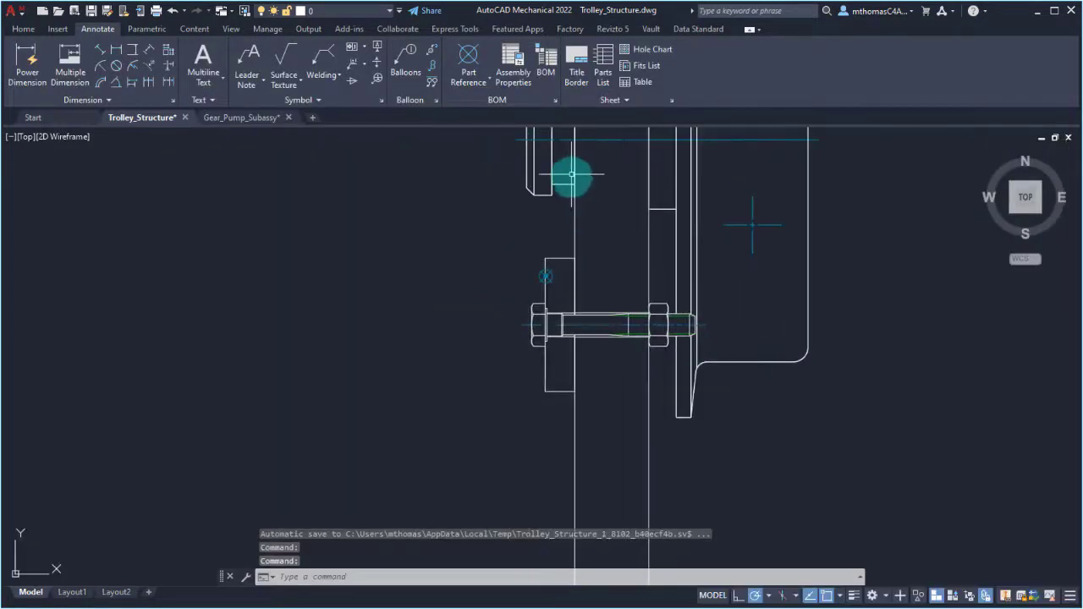
{"action": "left_click", "coordinate": [408, 55]}
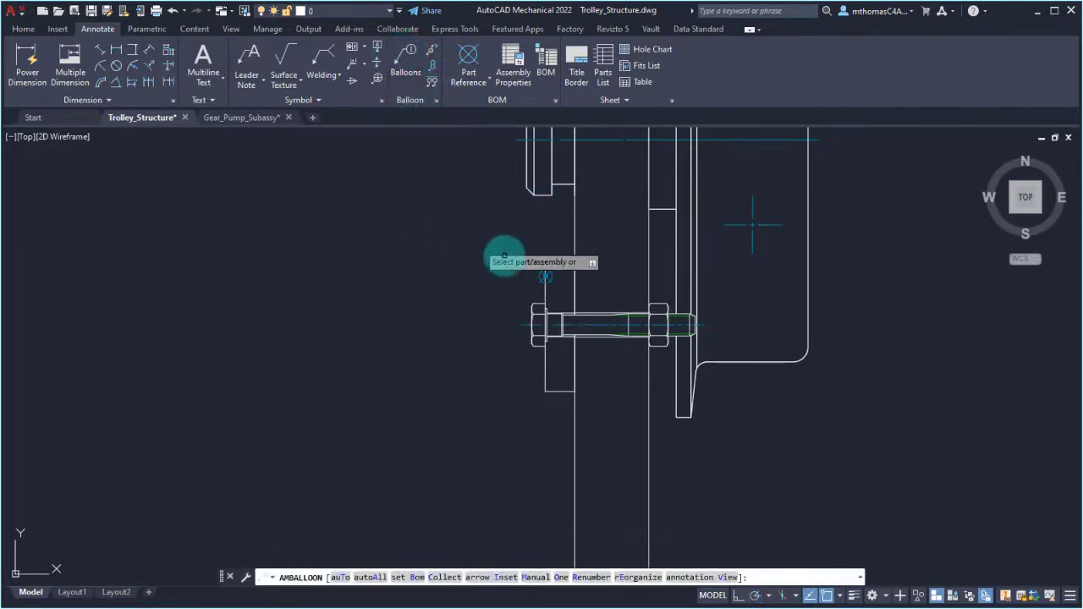
{"action": "left_click", "coordinate": [543, 275]}
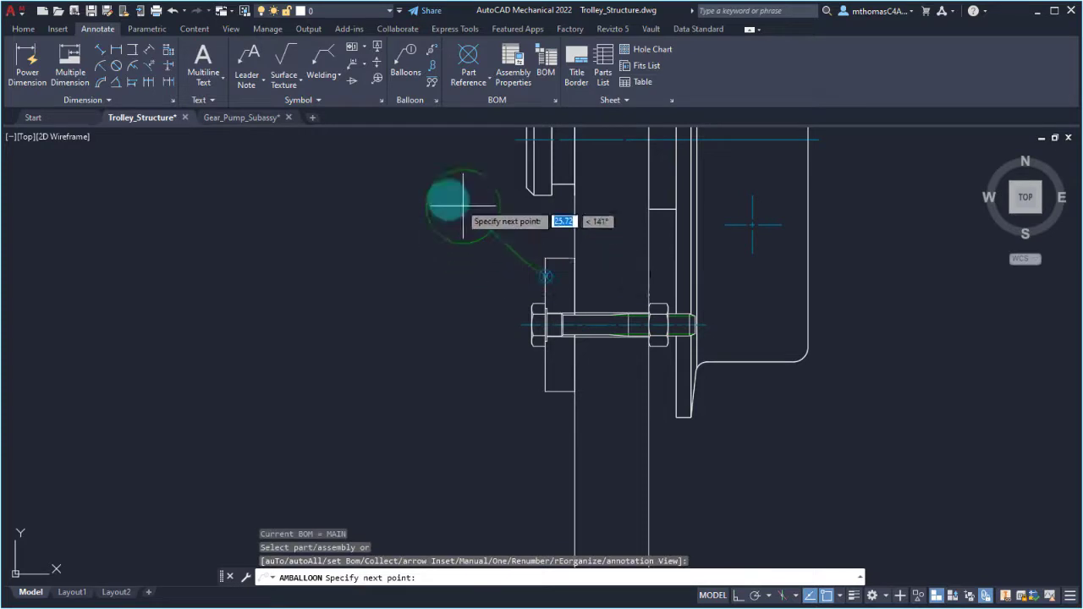
{"action": "scroll", "coordinate": [443, 293], "scroll_direction": "down", "scroll_amount": 2}
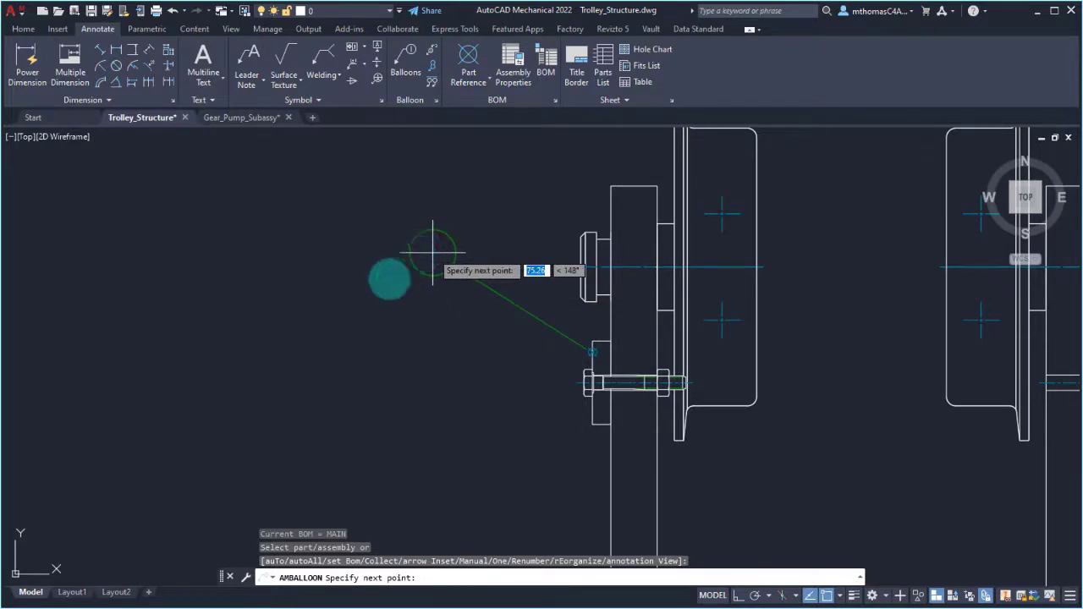
{"action": "left_click", "coordinate": [433, 252]}
{"action": "key", "text": "Return"}
Start automatic ballooning and window-select the parts around both wheels in the upper half of the front view.
{"action": "scroll", "coordinate": [386, 314], "scroll_direction": "down", "scroll_amount": 2}
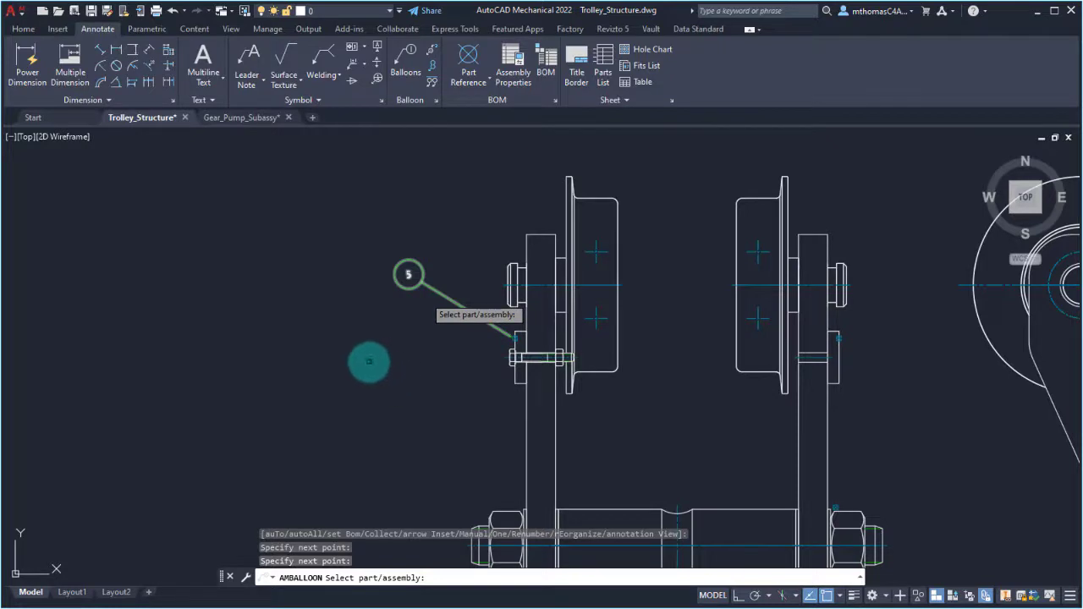
{"action": "mouse_move", "coordinate": [363, 254]}
{"action": "middle_mouse_down"}
{"action": "mouse_move", "coordinate": [333, 305]}
{"action": "mouse_move", "coordinate": [314, 310]}
{"action": "middle_mouse_up"}
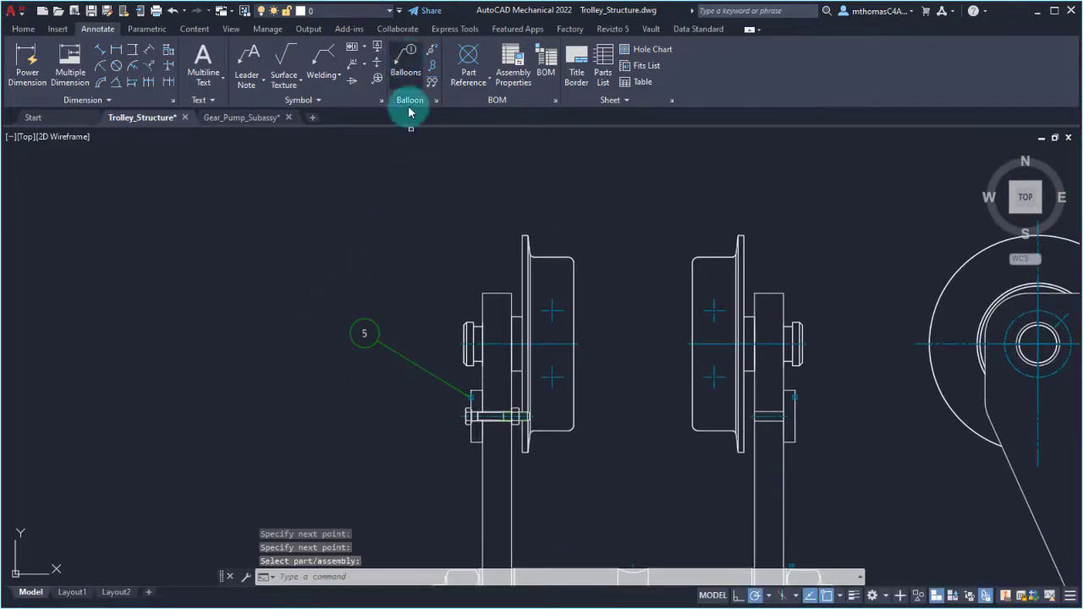
{"action": "left_click", "coordinate": [405, 64]}
{"action": "right_click", "coordinate": [513, 176]}
{"action": "left_click", "coordinate": [536, 236]}
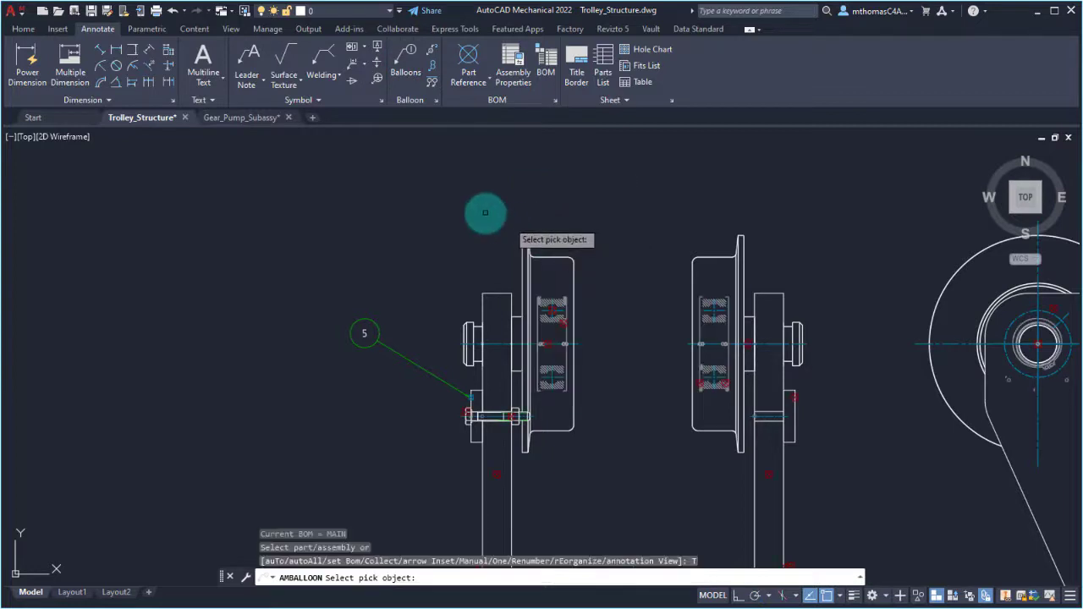
{"action": "scroll", "coordinate": [470, 210], "scroll_direction": "down", "scroll_amount": 2}
{"action": "left_click", "coordinate": [435, 202]}
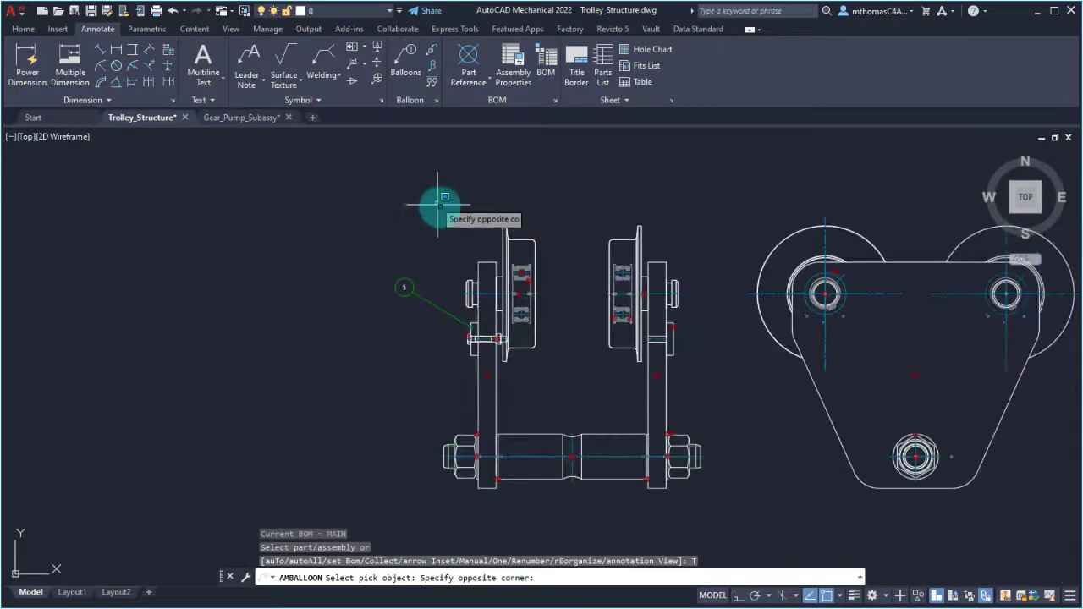
{"action": "left_click", "coordinate": [692, 374]}
{"action": "middle_click_drag", "start_coordinate": [554, 259], "coordinate": [553, 373]}
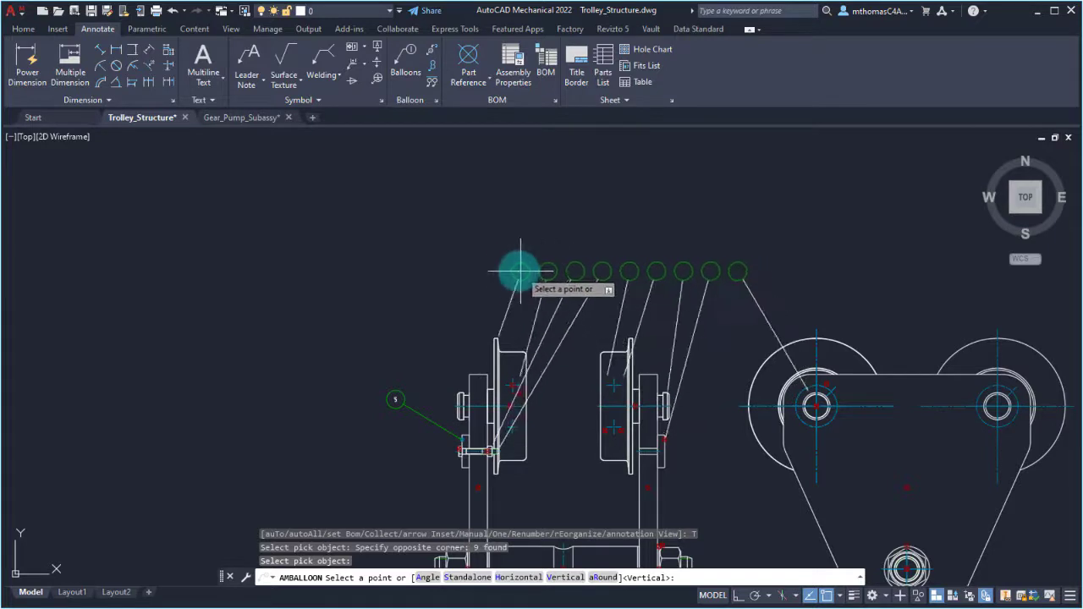
Try the Vertical arrangement and the aRound arrangement with a rectangular boundary around the wheels for the balloons.
{"action": "right_click", "coordinate": [458, 266]}
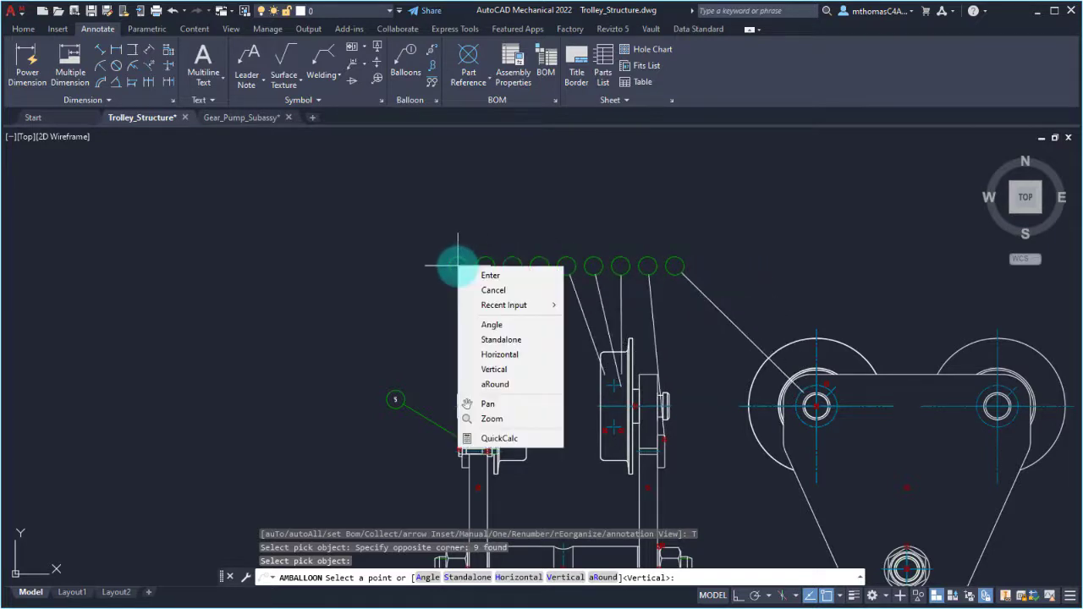
{"action": "left_click", "coordinate": [495, 369]}
{"action": "right_click", "coordinate": [339, 322]}
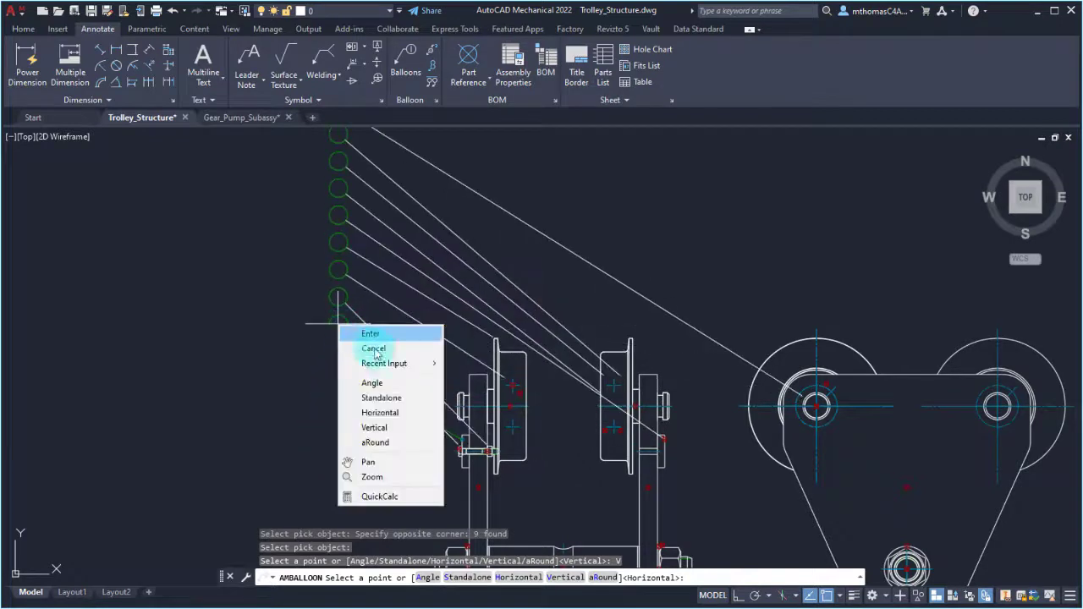
{"action": "left_click", "coordinate": [398, 442]}
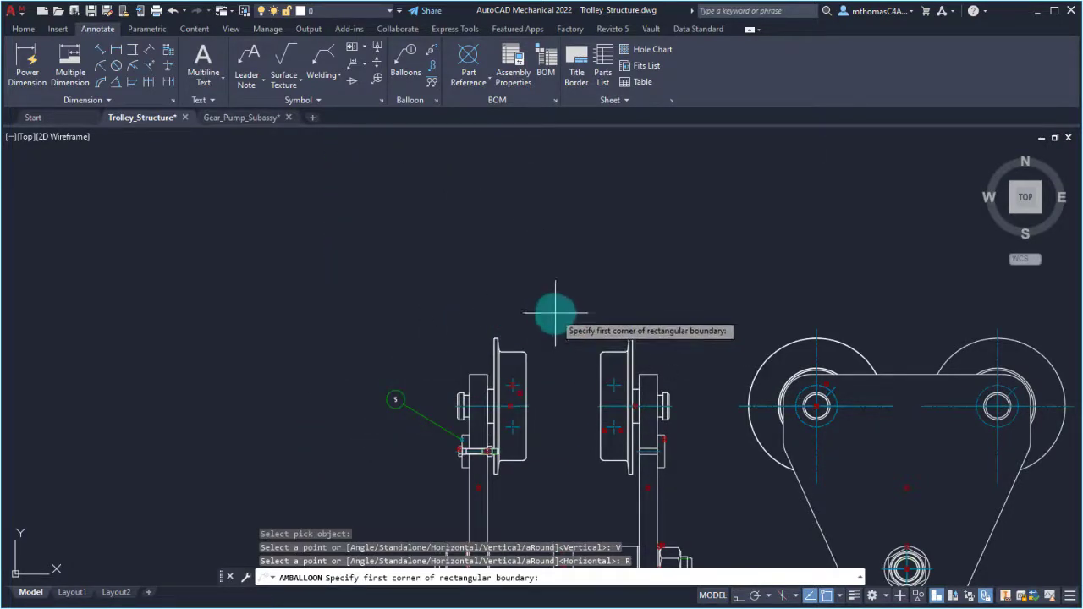
{"action": "left_click", "coordinate": [426, 302]}
{"action": "left_click", "coordinate": [672, 504]}
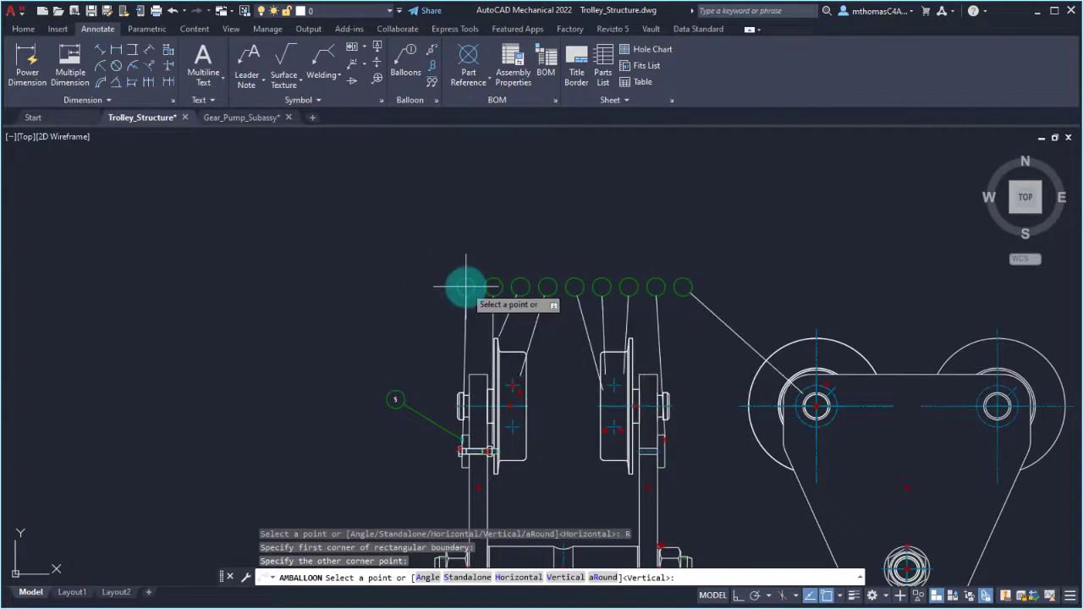
Try the Angle arrangement for the balloons along a line sloping down to the right above the wheels.
{"action": "right_click", "coordinate": [465, 287]}
{"action": "left_click", "coordinate": [500, 346]}
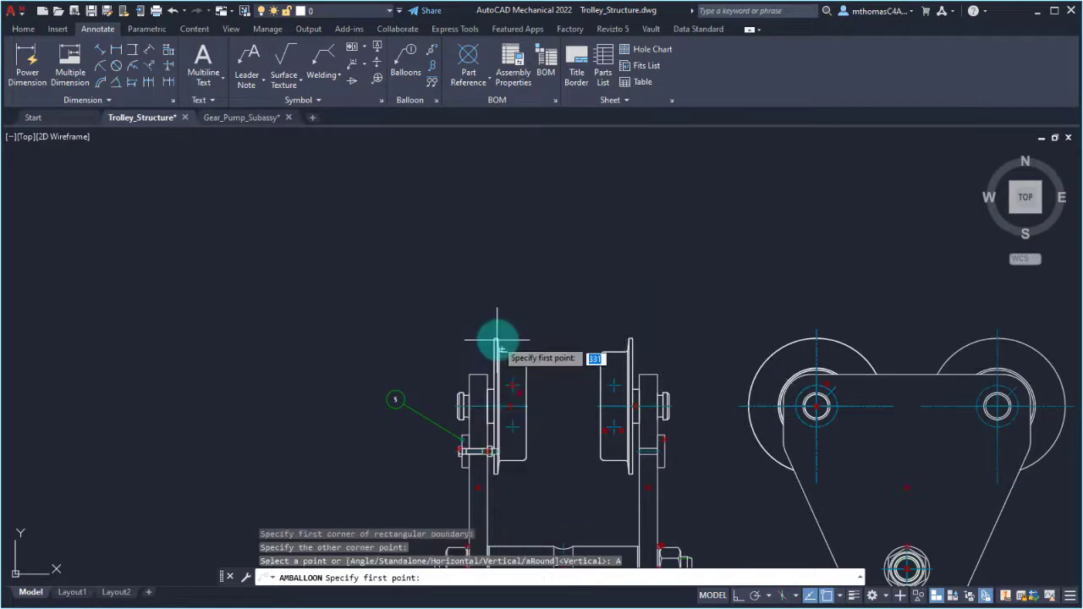
{"action": "left_click", "coordinate": [512, 224]}
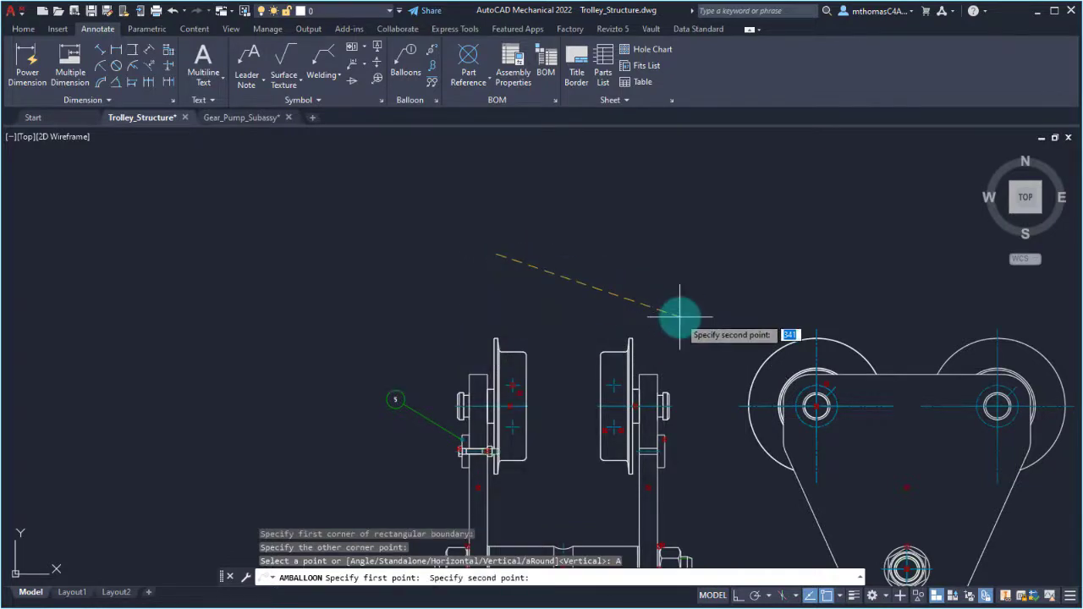
{"action": "left_click", "coordinate": [674, 313]}
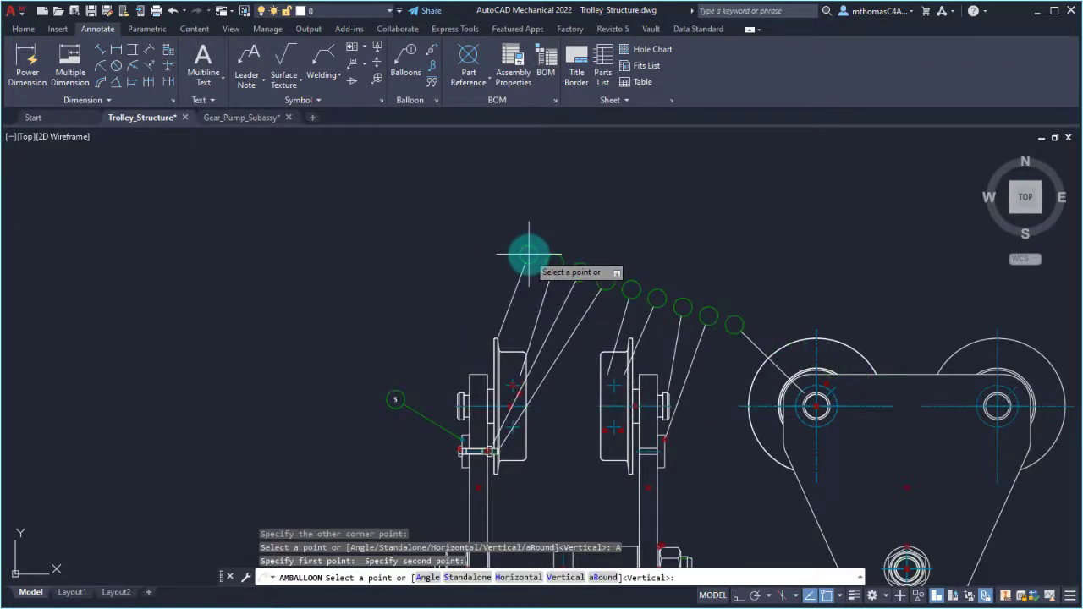
Arrange the automatic balloons horizontally and place the row above the two wheels.
{"action": "right_click", "coordinate": [529, 252]}
{"action": "left_click", "coordinate": [569, 342]}
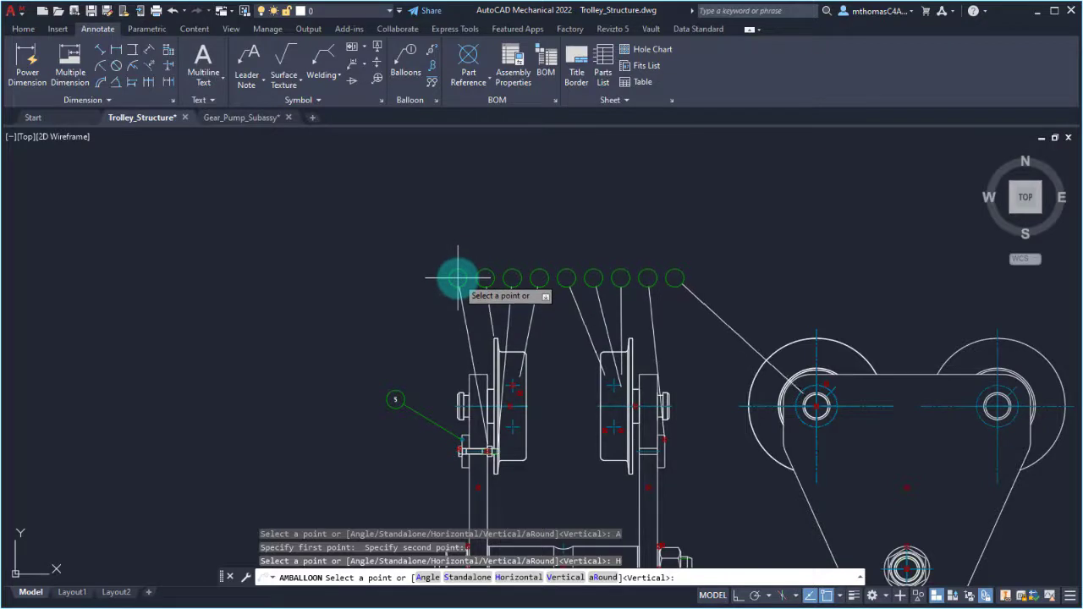
{"action": "left_click", "coordinate": [462, 279]}
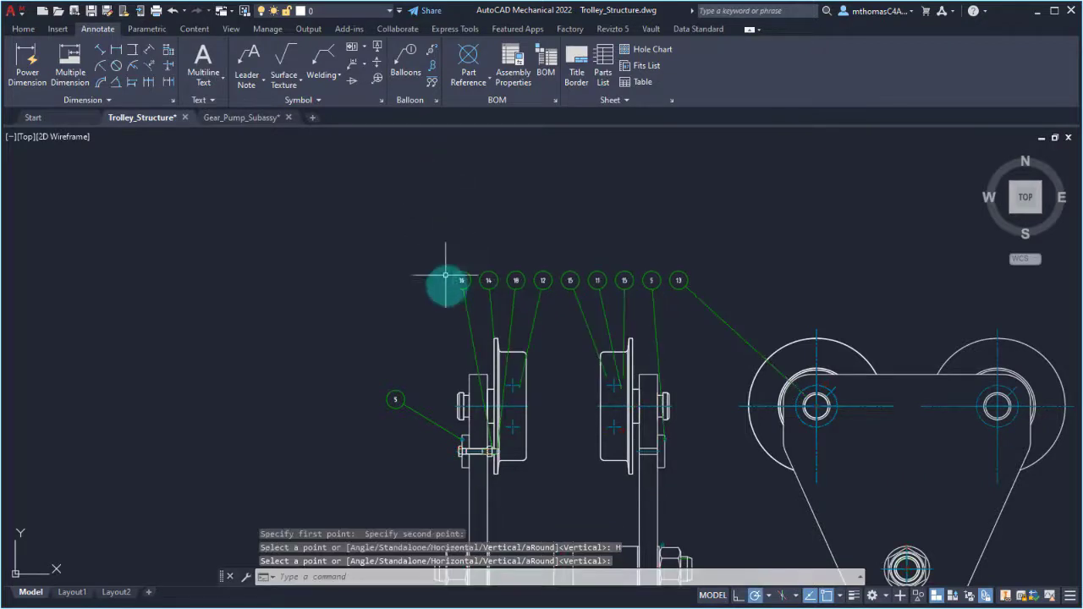
Reorganize the three leftmost balloons of the row with the Angle arrangement, placing them along a sloped line beside the left wheel.
{"action": "scroll", "coordinate": [444, 346], "scroll_direction": "up", "scroll_amount": 1}
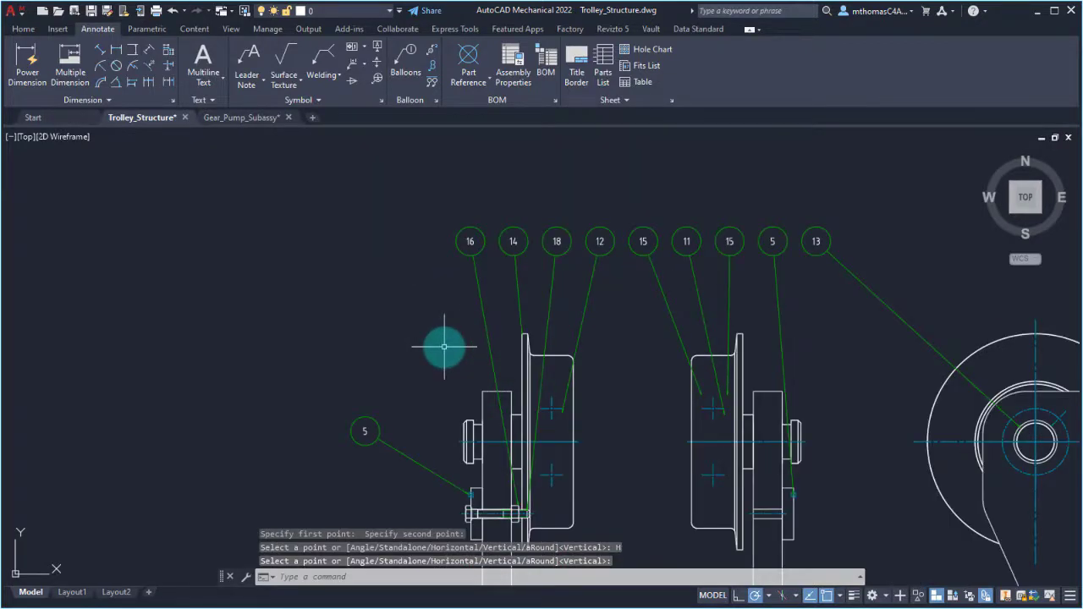
{"action": "left_click", "coordinate": [578, 211]}
{"action": "left_click", "coordinate": [448, 259]}
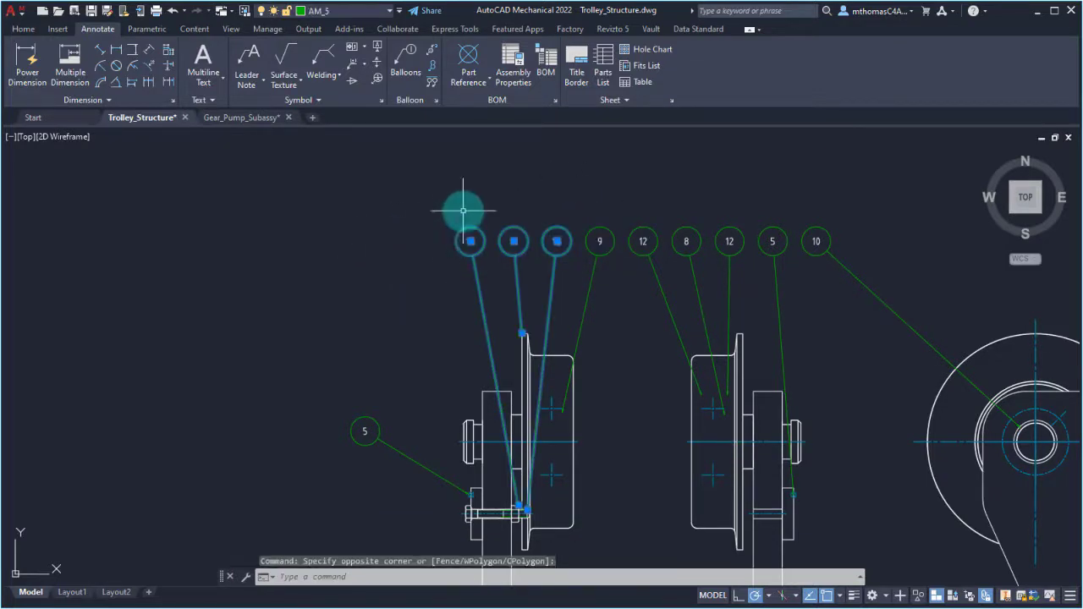
{"action": "right_click", "coordinate": [463, 214]}
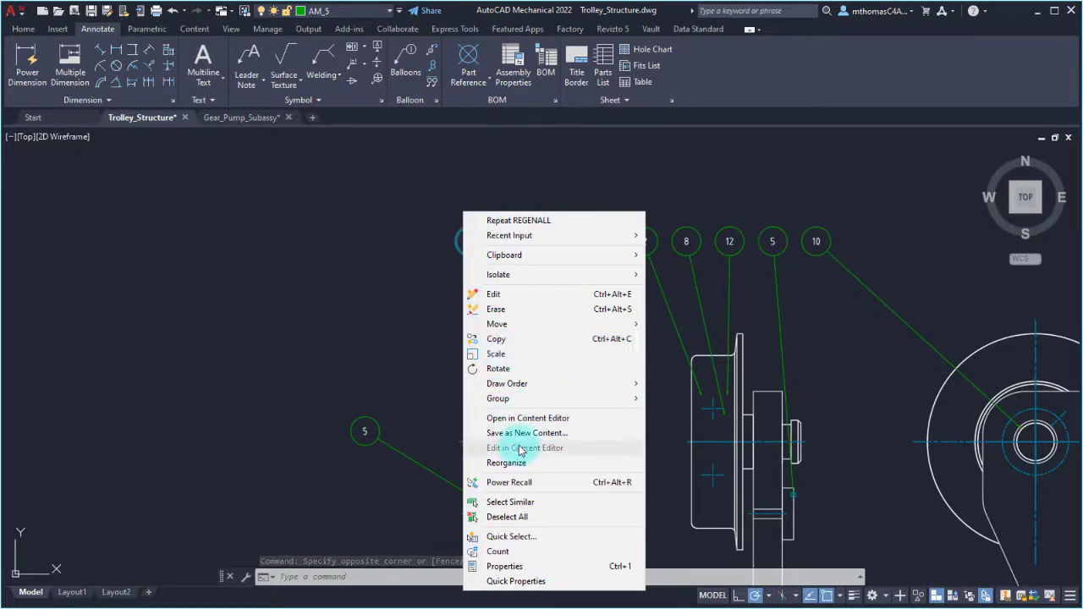
{"action": "left_click", "coordinate": [500, 462]}
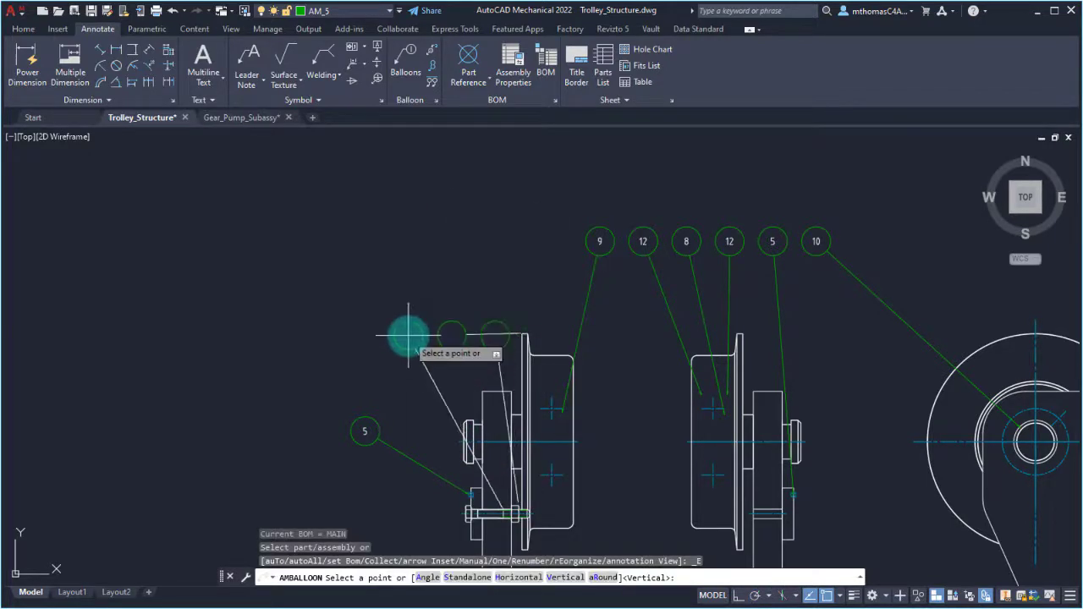
{"action": "right_click", "coordinate": [408, 335]}
{"action": "left_click", "coordinate": [442, 395]}
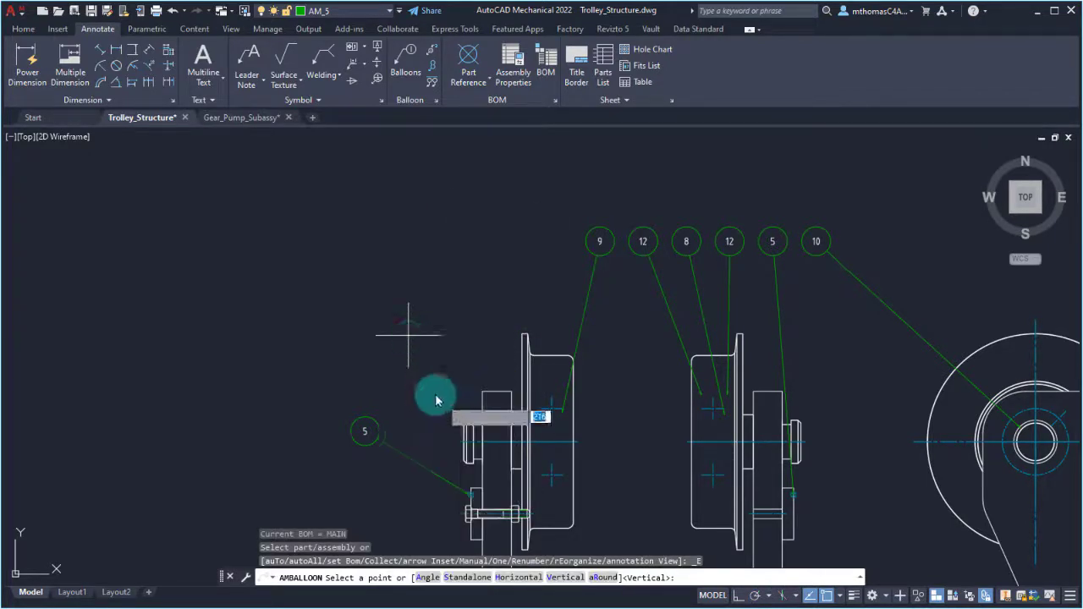
{"action": "left_click", "coordinate": [384, 375]}
{"action": "left_click", "coordinate": [422, 326]}
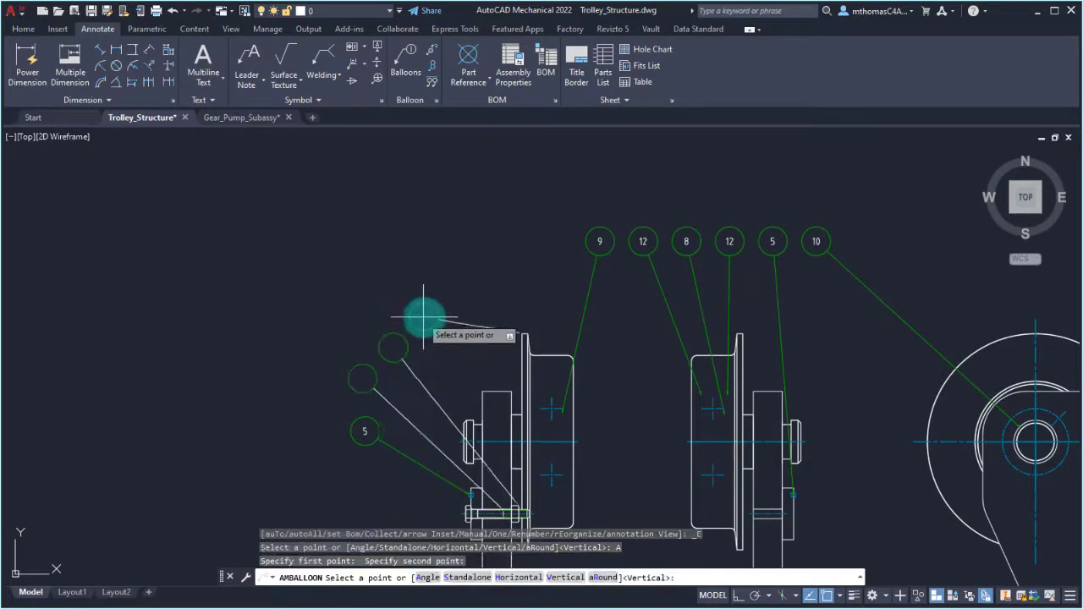
{"action": "key", "text": "Return"}
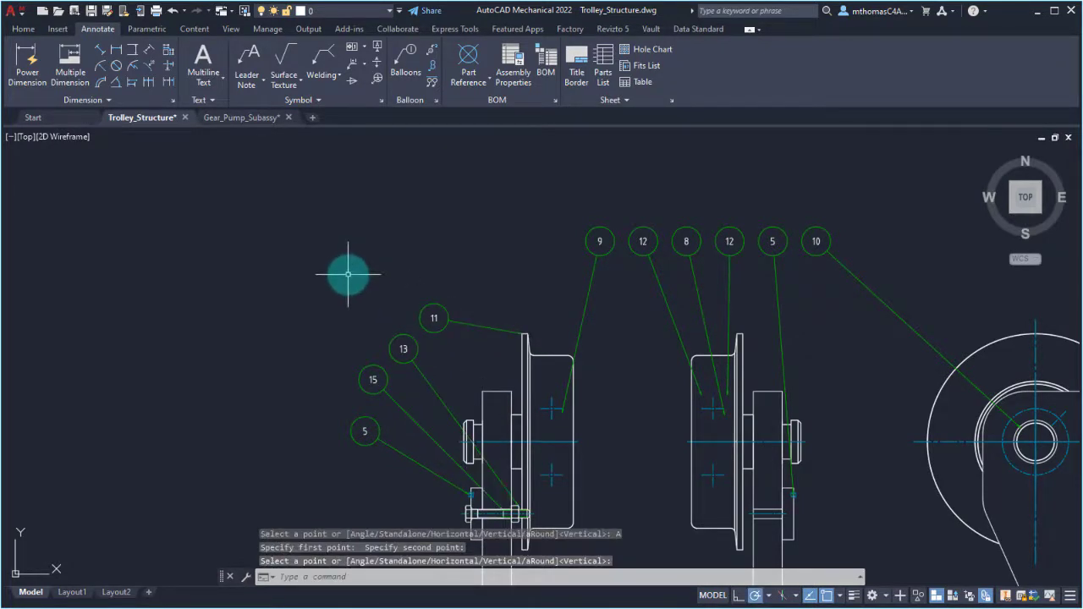
Collect the two item 12 balloons and the item 8 balloon onto the first item 12 balloon, stacking them vertically.
{"action": "scroll", "coordinate": [670, 283], "scroll_direction": "up", "scroll_amount": 3}
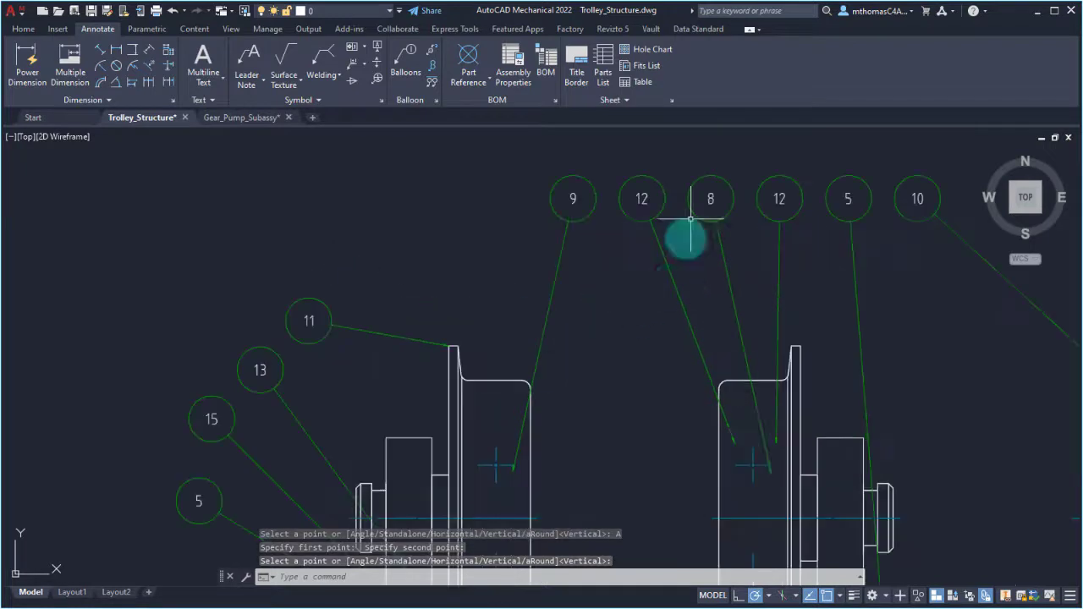
{"action": "key", "text": "Escape"}
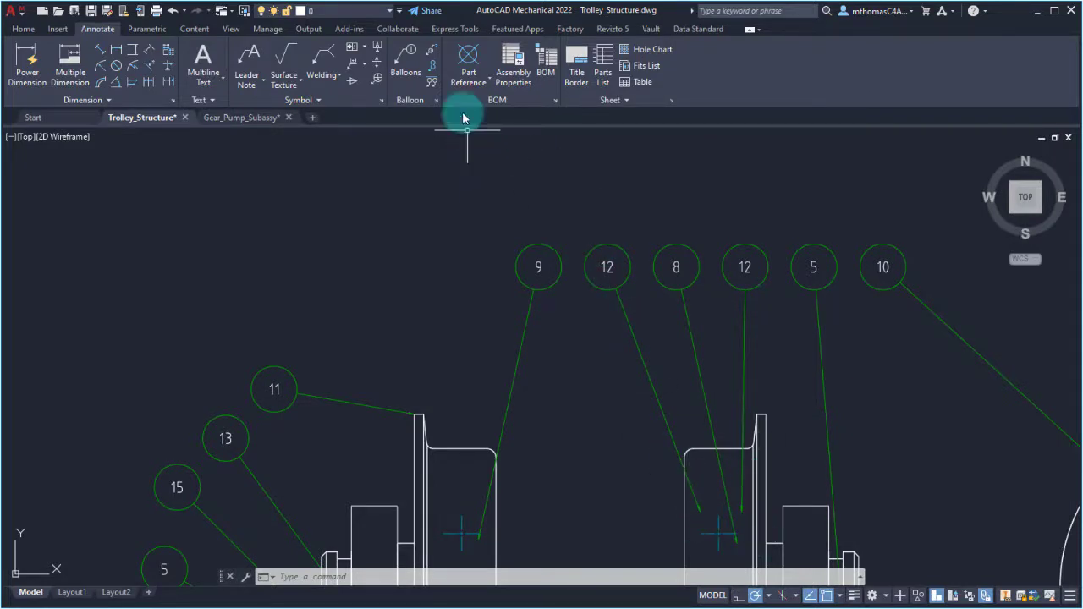
{"action": "left_click", "coordinate": [434, 66]}
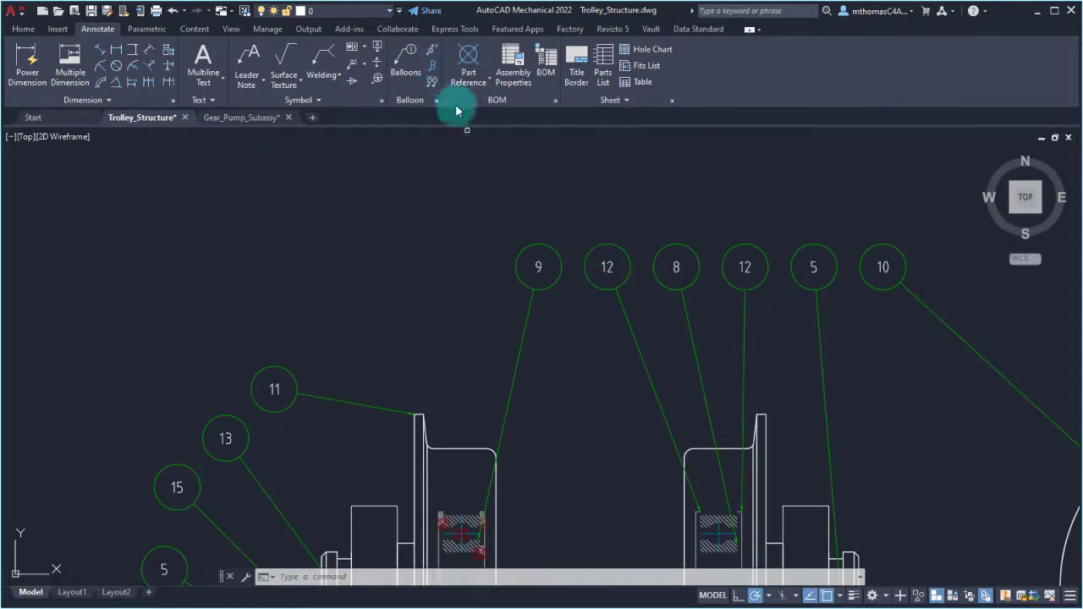
{"action": "left_click", "coordinate": [609, 247]}
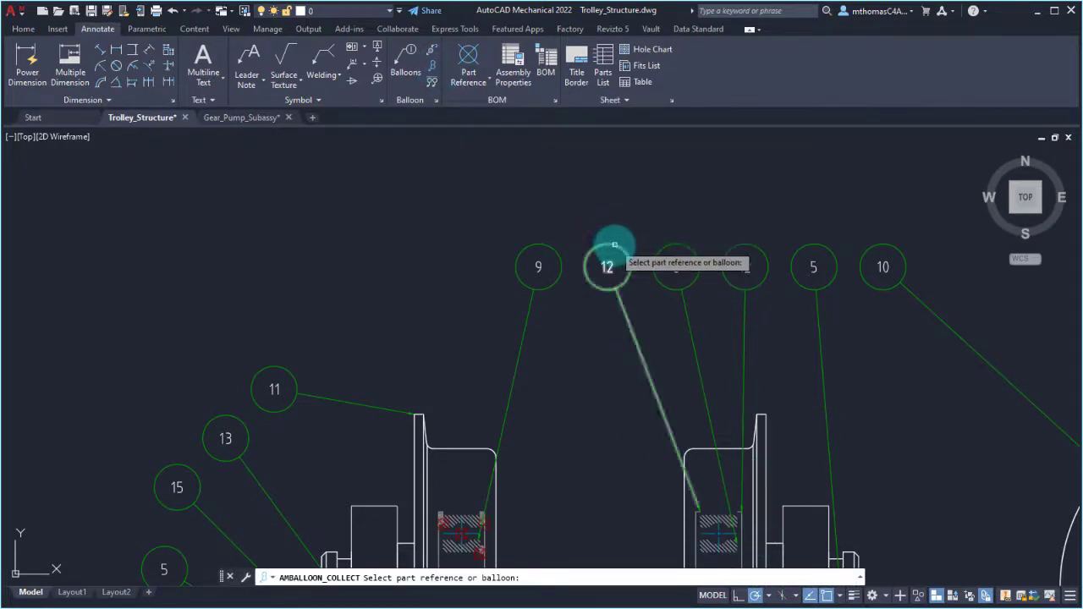
{"action": "left_click", "coordinate": [675, 245]}
{"action": "left_click", "coordinate": [736, 247]}
{"action": "key", "text": "Return"}
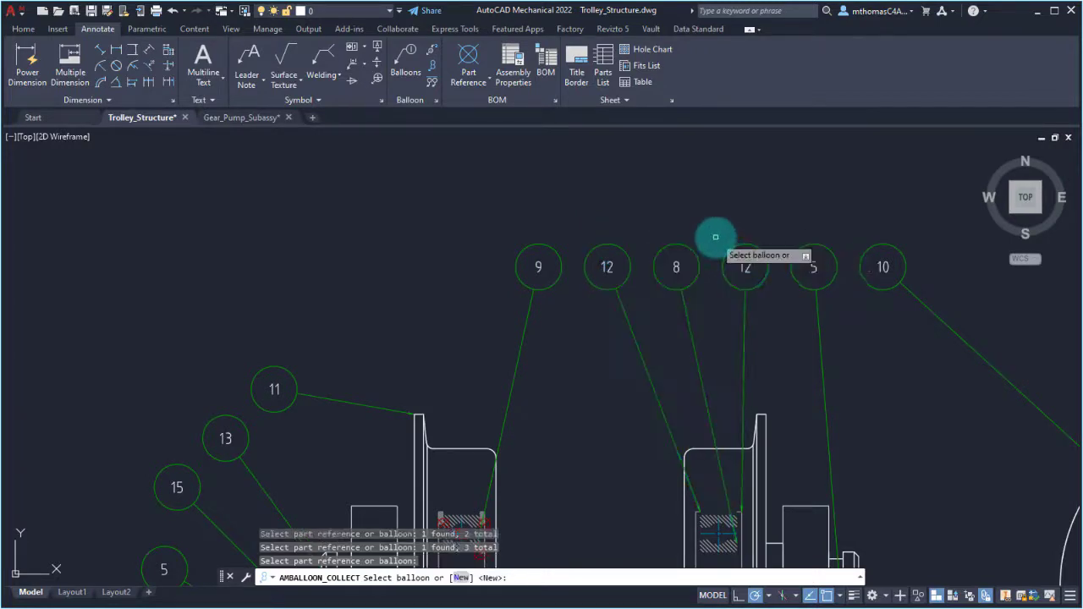
{"action": "left_click", "coordinate": [614, 249]}
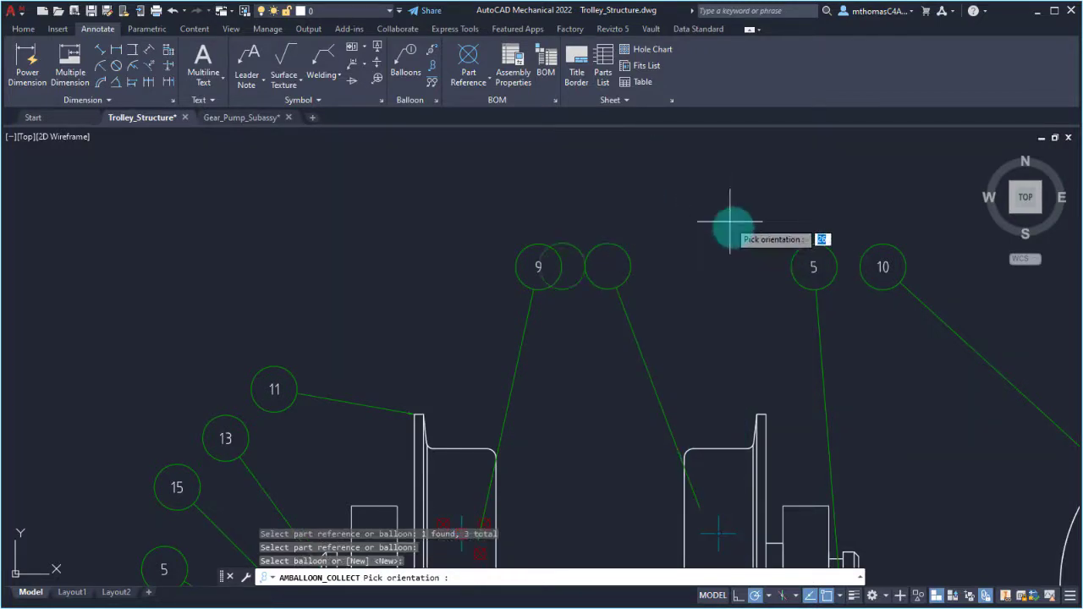
{"action": "left_click", "coordinate": [571, 235]}
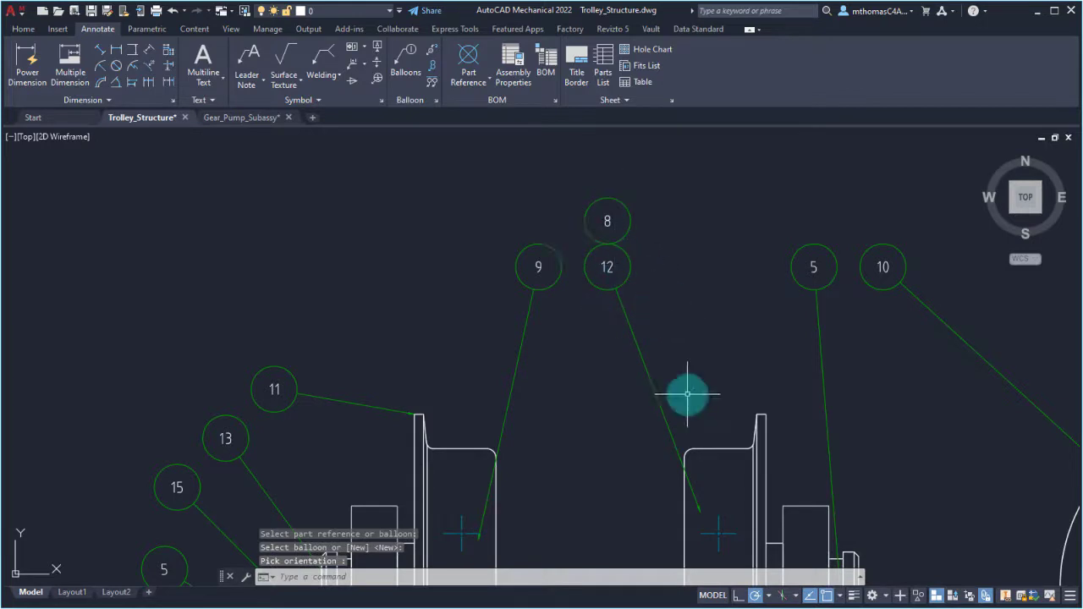
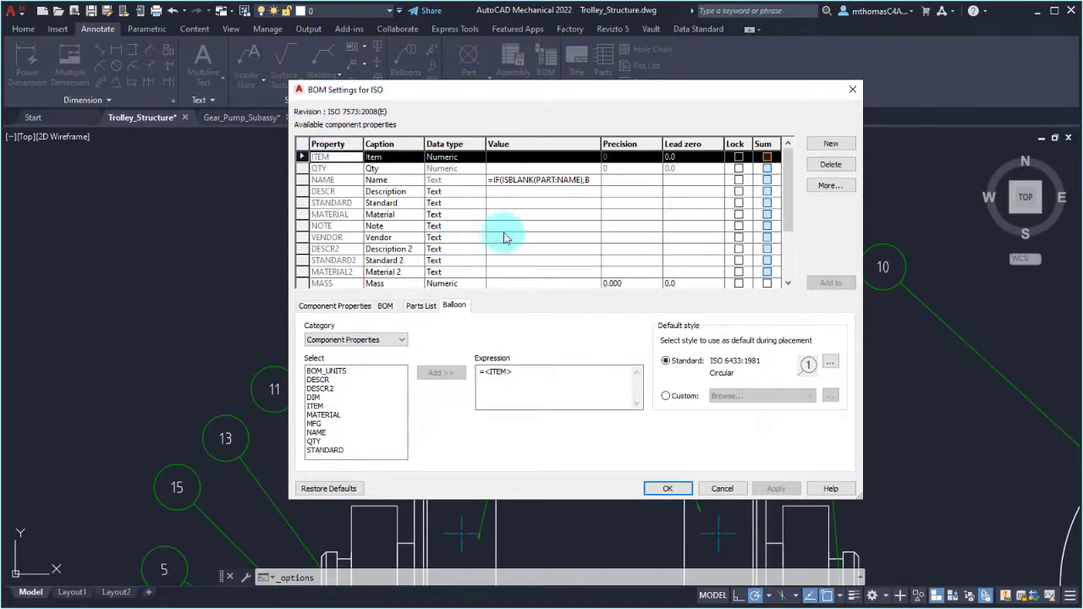
Set the ISO standard balloon type to Open, with horizontal spacing 50 and vertical spacing 40.
{"action": "left_click", "coordinate": [516, 386]}
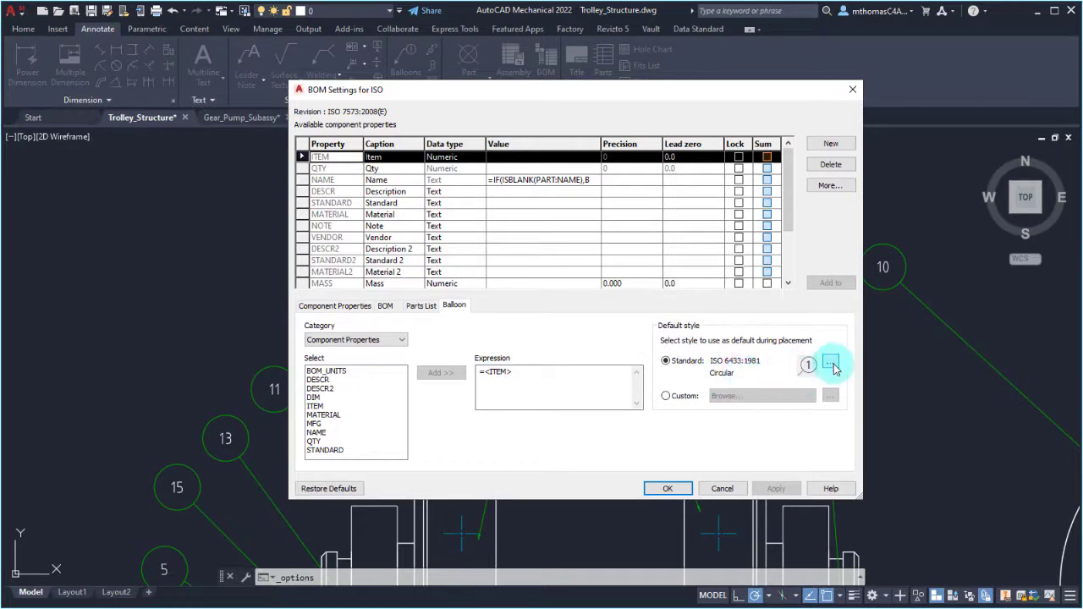
{"action": "left_click", "coordinate": [830, 362]}
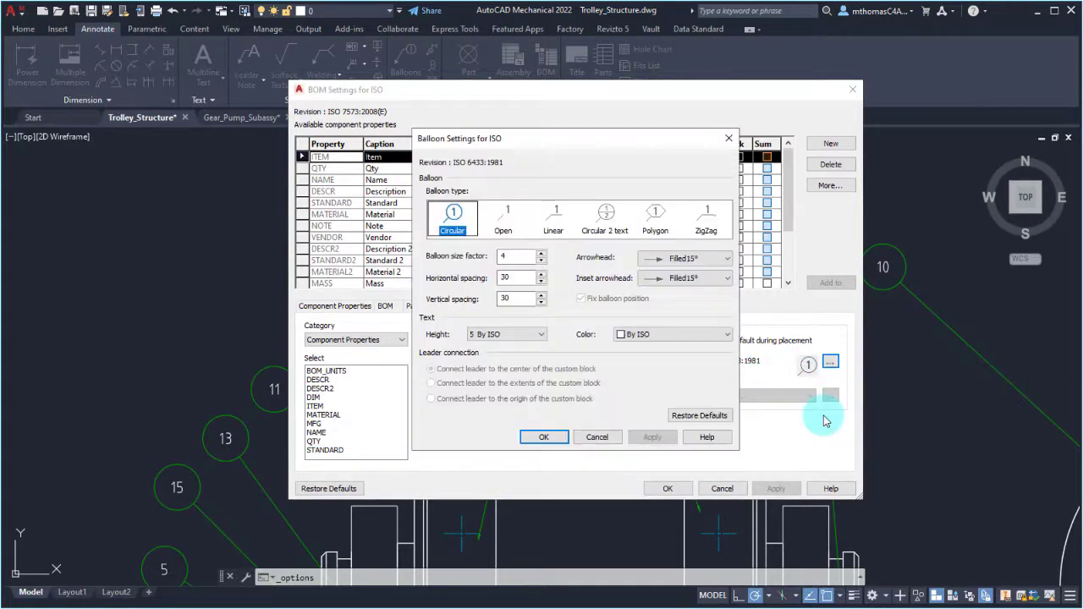
{"action": "left_click", "coordinate": [504, 218]}
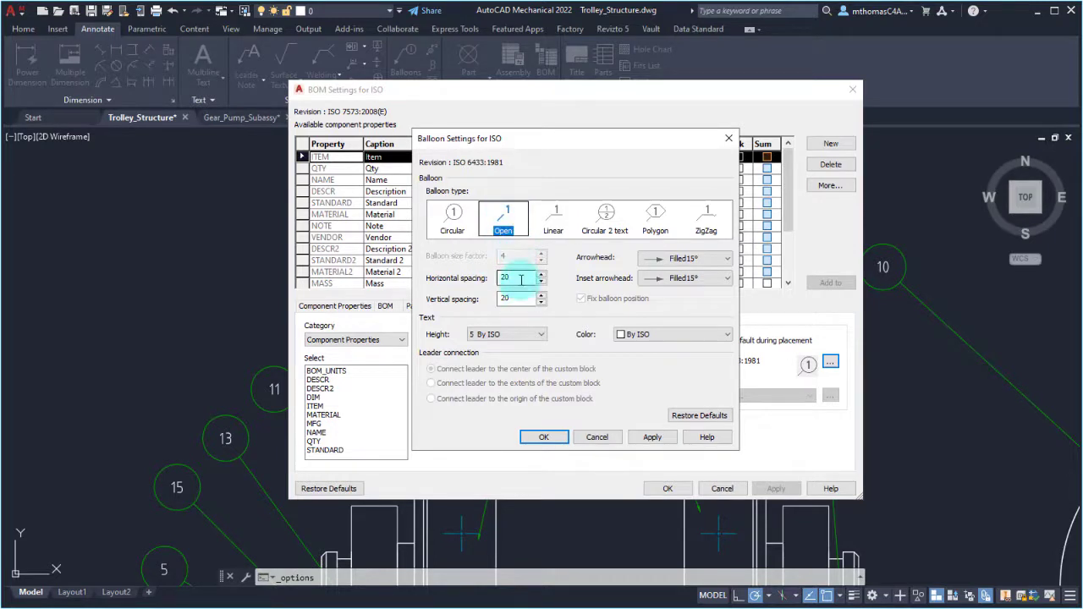
{"action": "left_click_drag", "start_coordinate": [520, 280], "coordinate": [456, 273]}
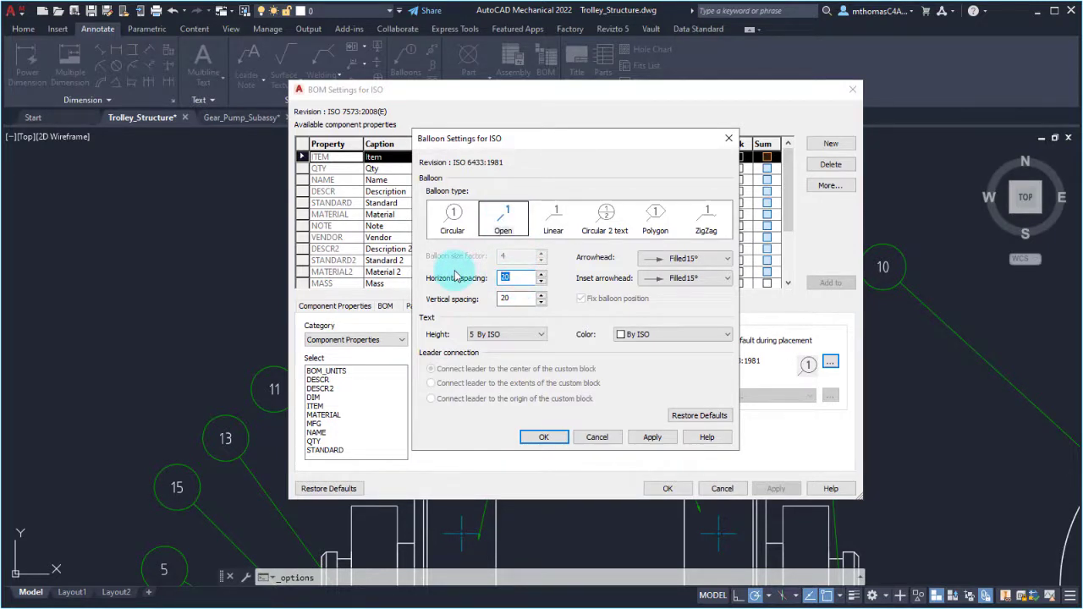
{"action": "double_click", "coordinate": [513, 302]}
{"action": "left_click_drag", "start_coordinate": [518, 298], "coordinate": [421, 297]}
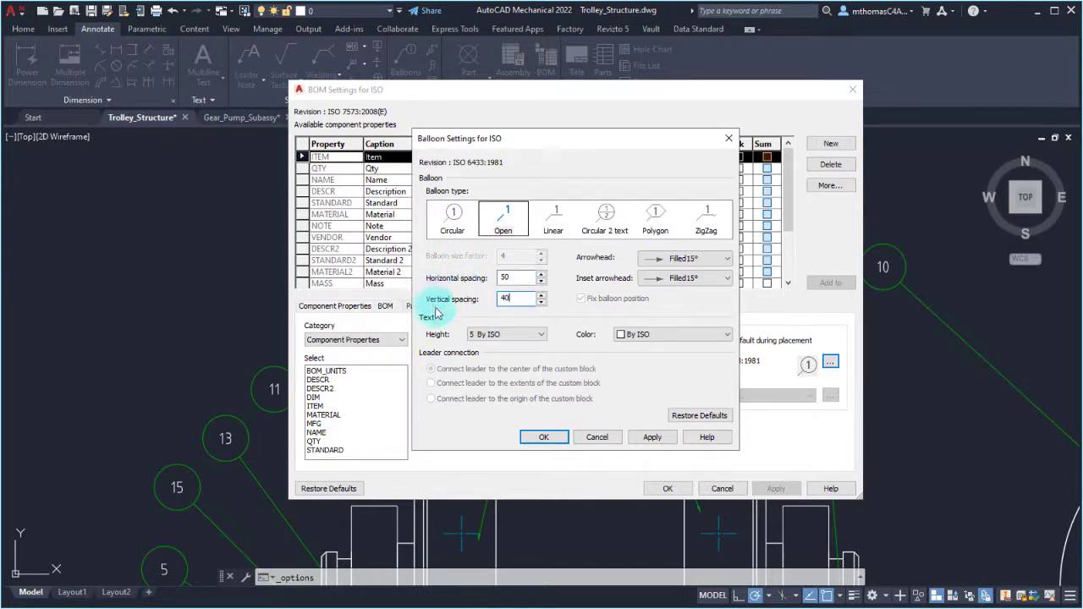
Set the balloon text height to 7 and its color to Color 30, and apply the balloon and BOM settings to the drawing.
{"action": "left_click", "coordinate": [542, 335]}
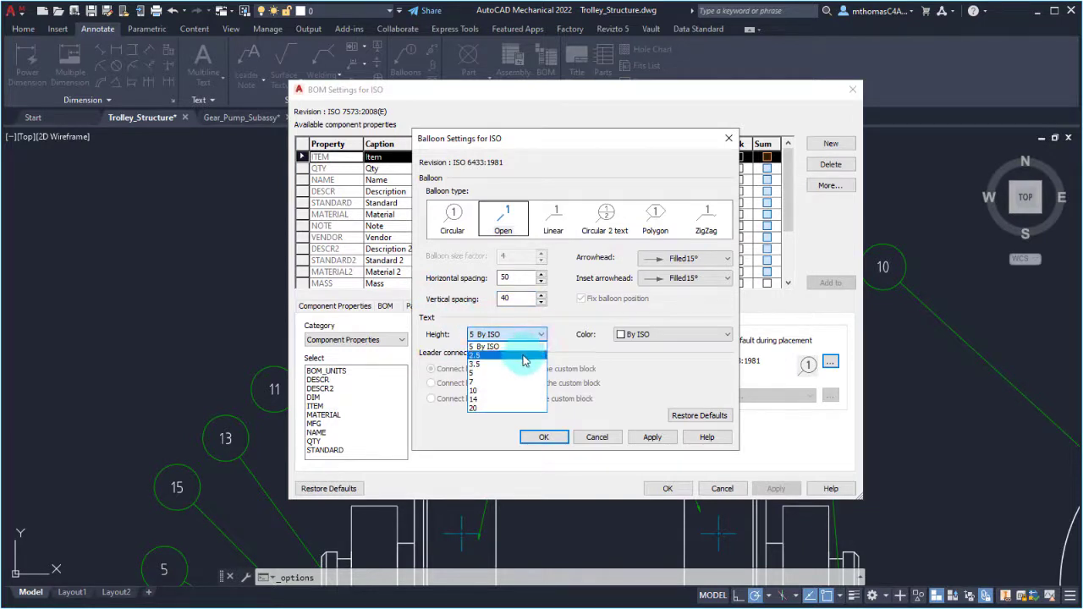
{"action": "left_click", "coordinate": [499, 371]}
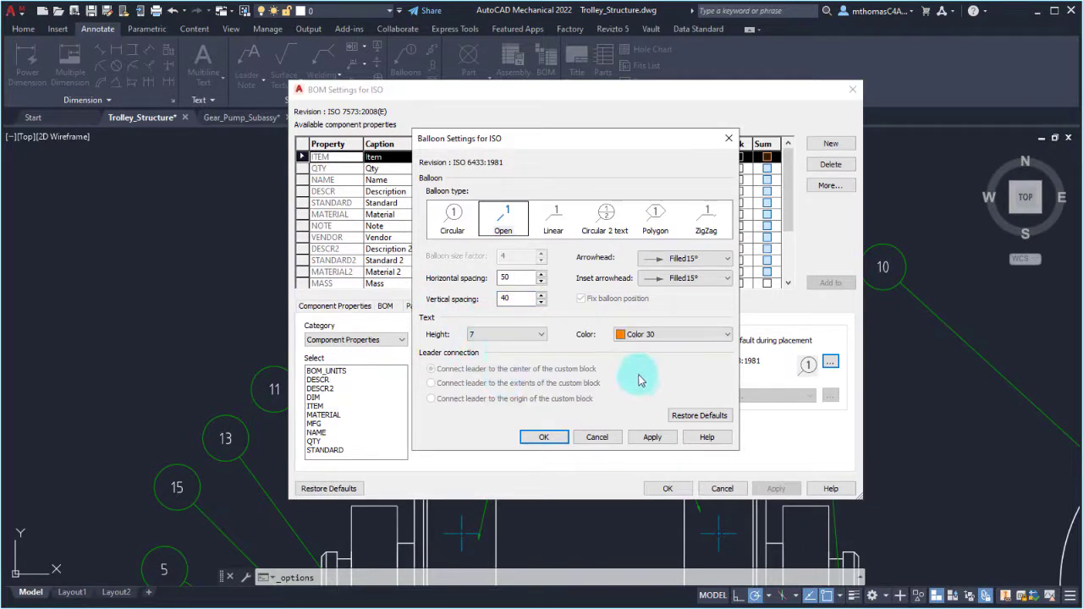
{"action": "left_click", "coordinate": [544, 436]}
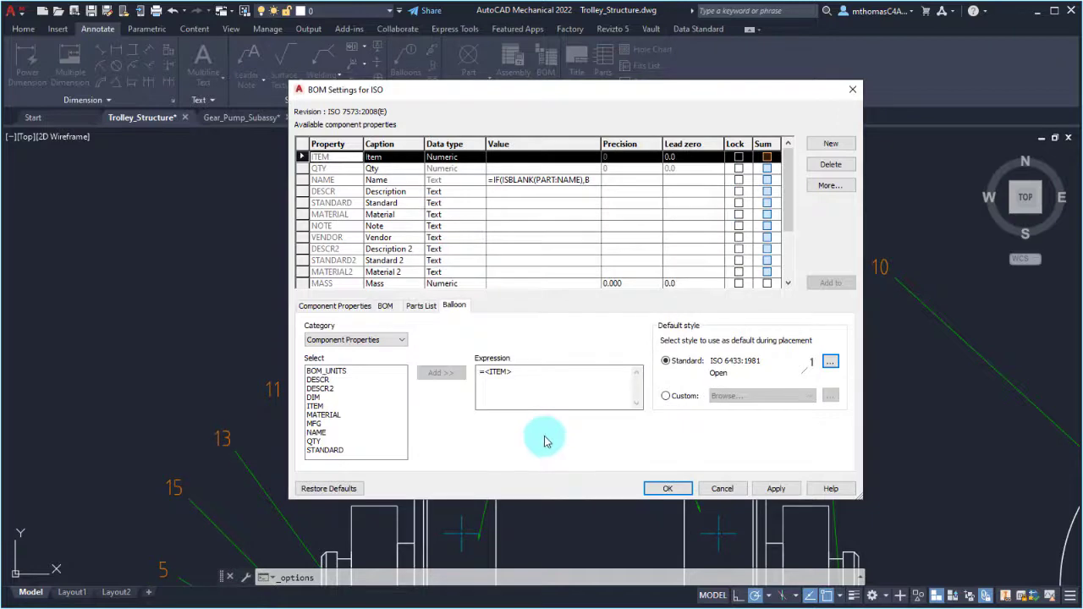
{"action": "left_click", "coordinate": [666, 487]}
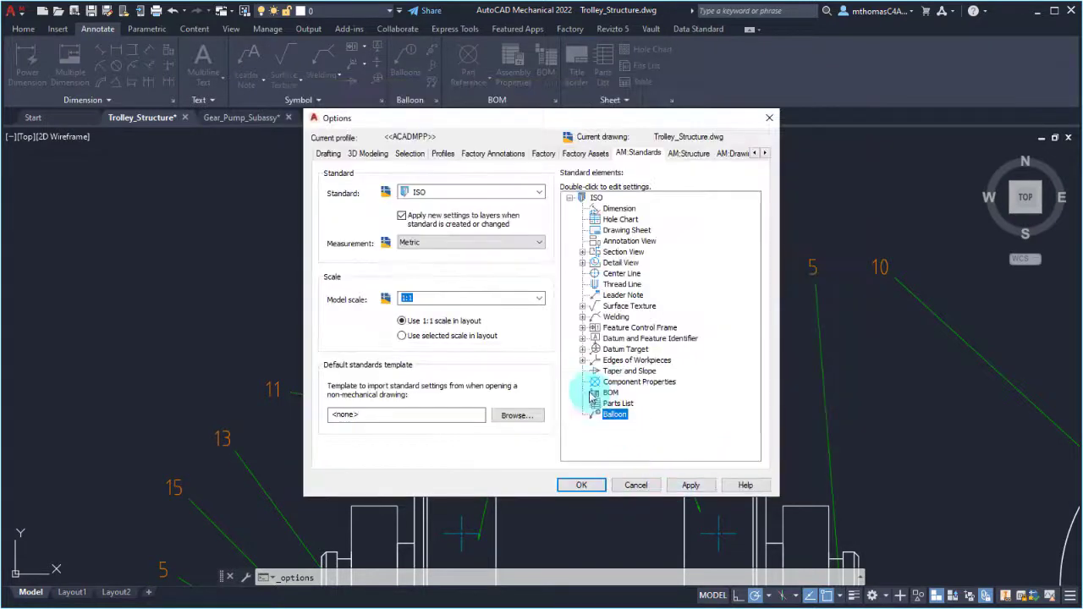
{"action": "left_click", "coordinate": [589, 485]}
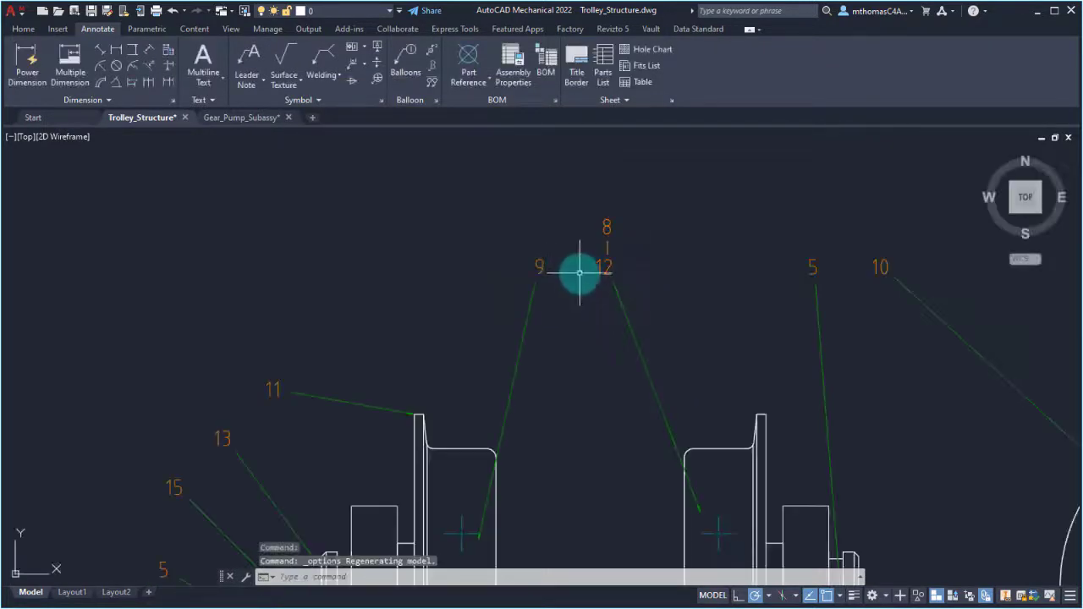
Reorganize balloons 11, 13, 15 and 5 with the Vertical arrangement, placing them in a column beside the left wheel.
{"action": "mouse_move", "coordinate": [400, 350]}
{"action": "middle_mouse_down"}
{"action": "mouse_move", "coordinate": [406, 303]}
{"action": "mouse_move", "coordinate": [452, 268]}
{"action": "mouse_move", "coordinate": [541, 237]}
{"action": "mouse_move", "coordinate": [528, 215]}
{"action": "middle_mouse_up"}
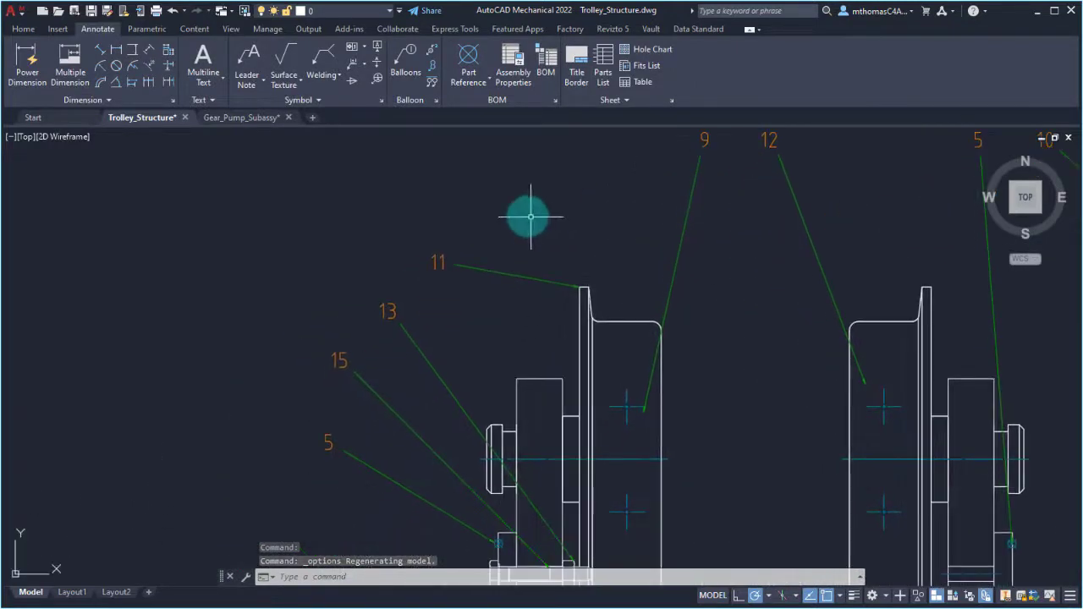
{"action": "left_click", "coordinate": [437, 220]}
{"action": "left_click", "coordinate": [272, 446]}
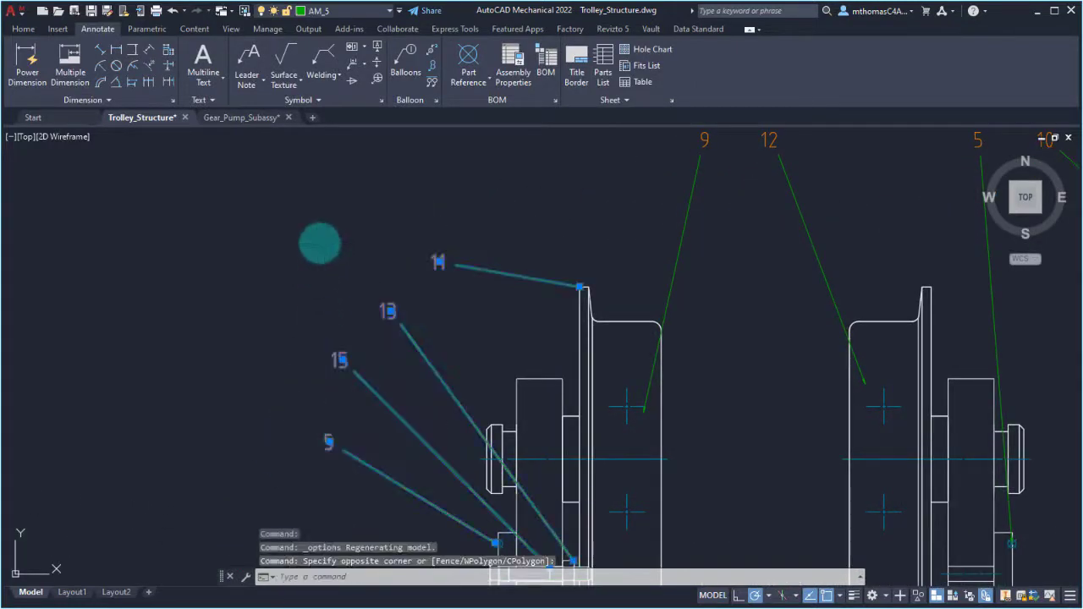
{"action": "right_click", "coordinate": [320, 243]}
{"action": "left_click", "coordinate": [410, 499]}
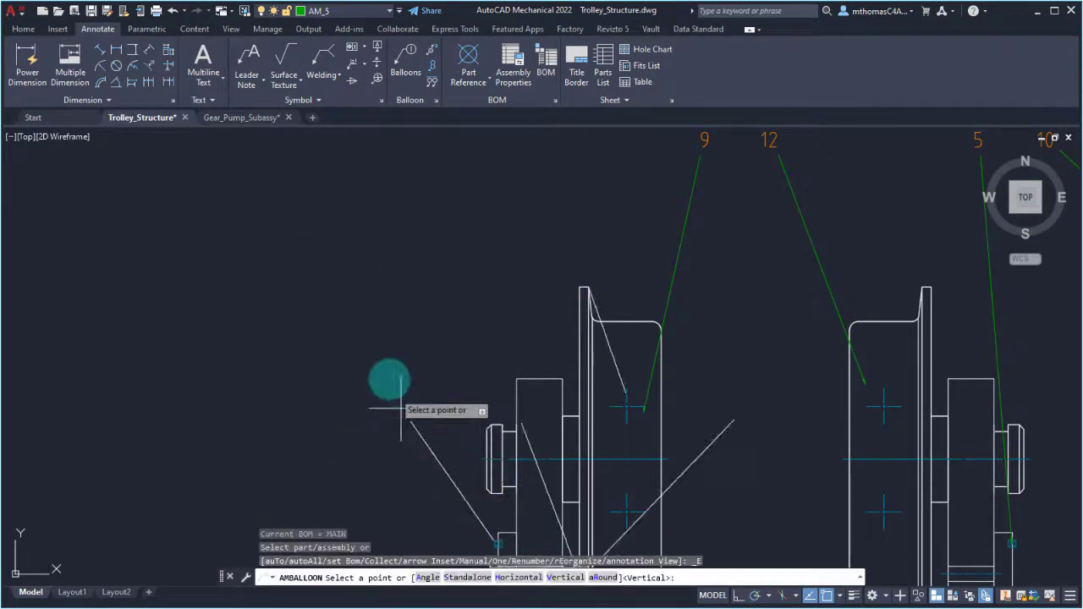
{"action": "right_click", "coordinate": [242, 214]}
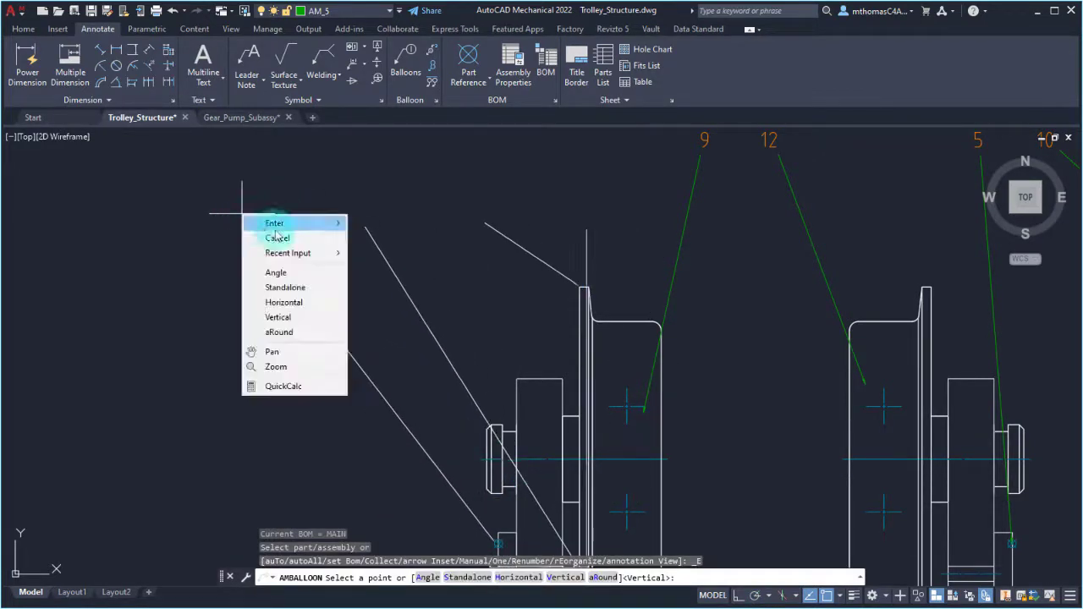
{"action": "left_click", "coordinate": [295, 318]}
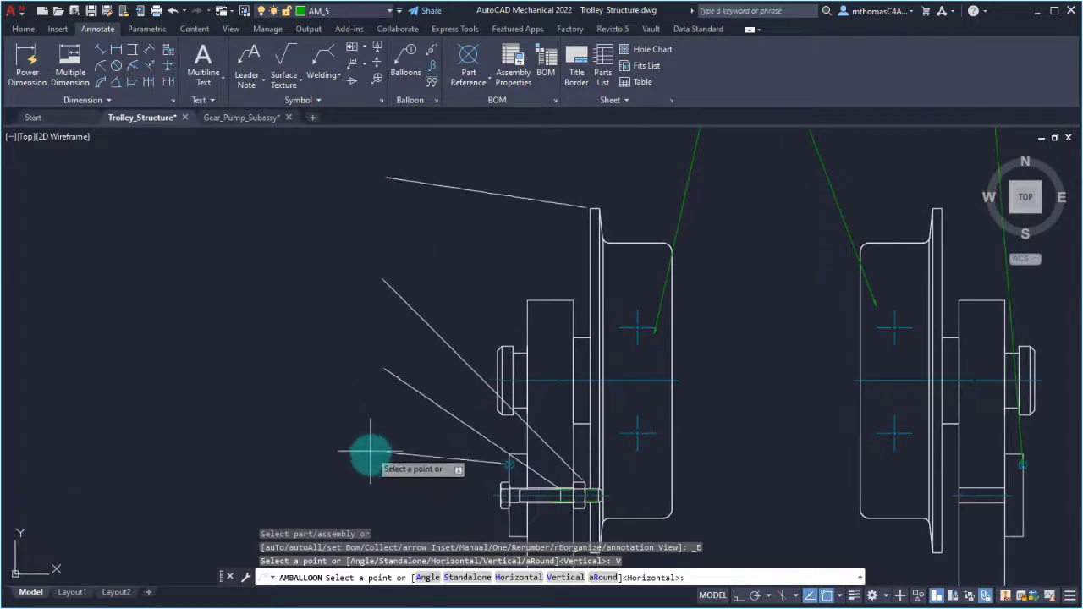
{"action": "left_click", "coordinate": [368, 457]}
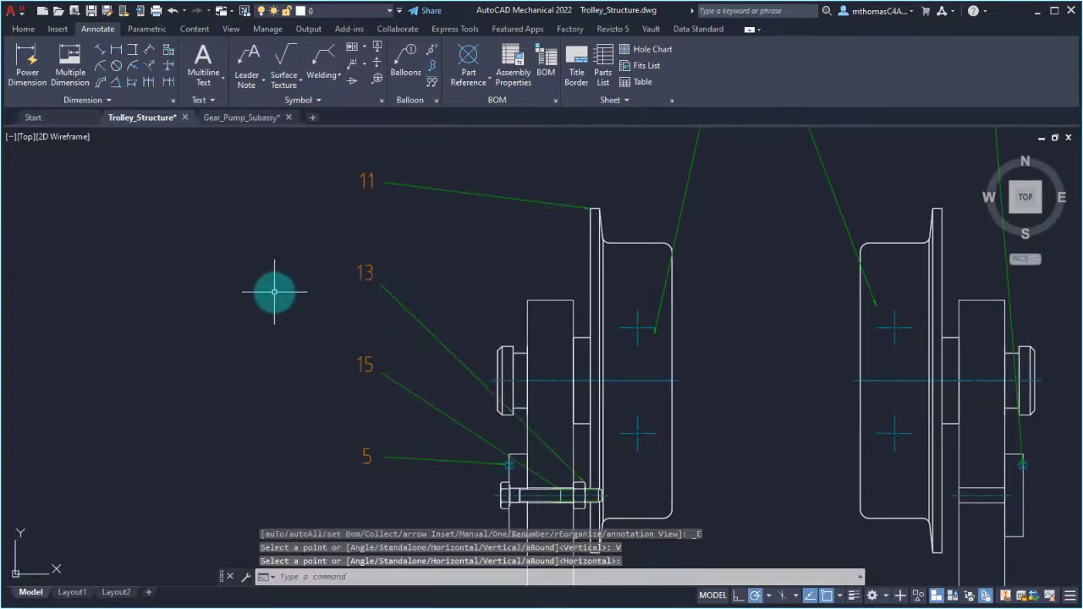
Move balloon 11 straight down so it sits just above balloon 13.
{"action": "left_click", "coordinate": [368, 180]}
{"action": "left_click", "coordinate": [368, 182]}
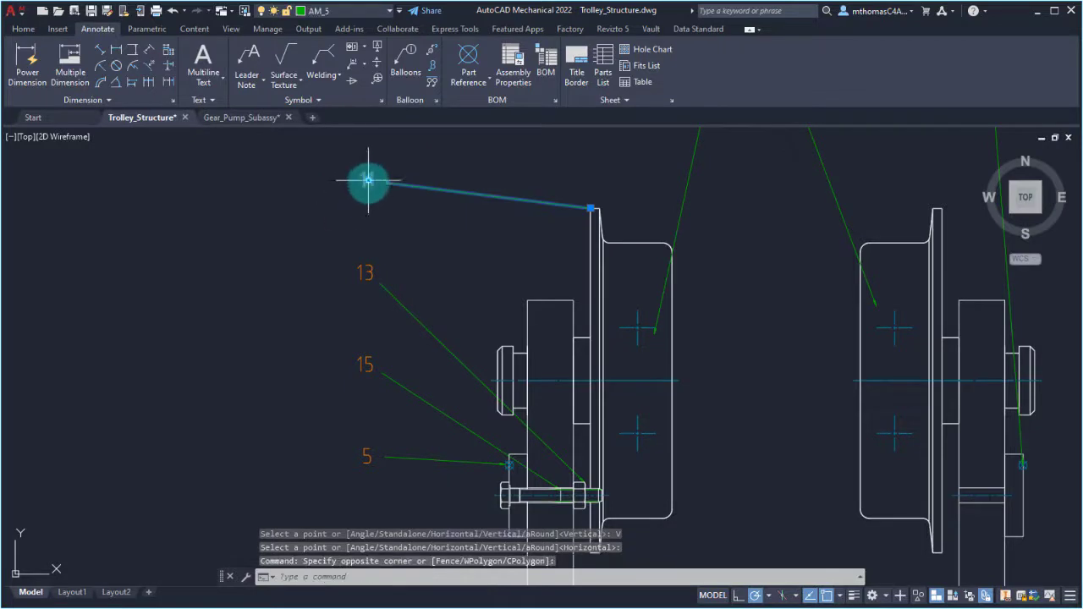
{"action": "left_click", "coordinate": [369, 180]}
{"action": "left_click", "coordinate": [366, 240]}
{"action": "key", "text": "Escape"}
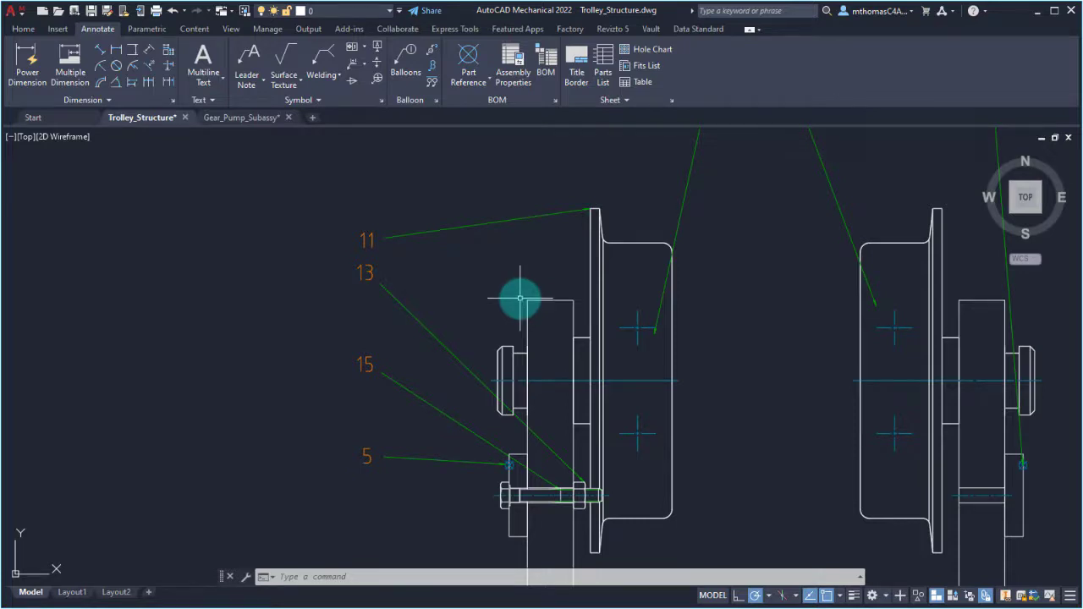
Start a parts list from the main BOM and remove its Standard column.
{"action": "scroll", "coordinate": [526, 296], "scroll_direction": "down", "scroll_amount": 4}
{"action": "middle_click_drag", "start_coordinate": [648, 287], "coordinate": [326, 254]}
{"action": "scroll", "coordinate": [382, 250], "scroll_direction": "down", "scroll_amount": 2}
{"action": "middle_click_drag", "start_coordinate": [514, 271], "coordinate": [446, 279]}
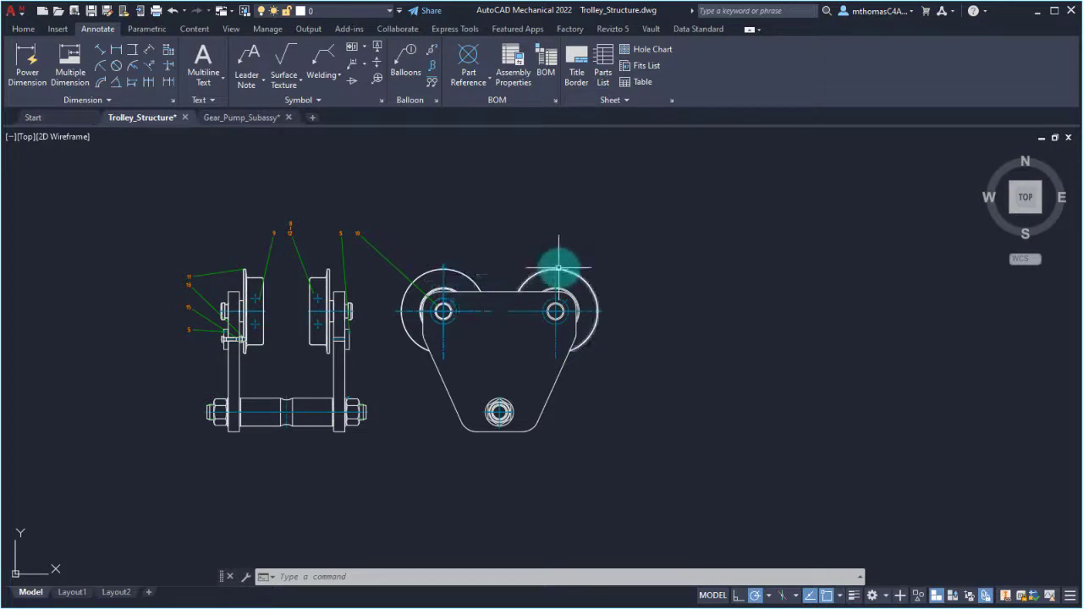
{"action": "left_click", "coordinate": [600, 74]}
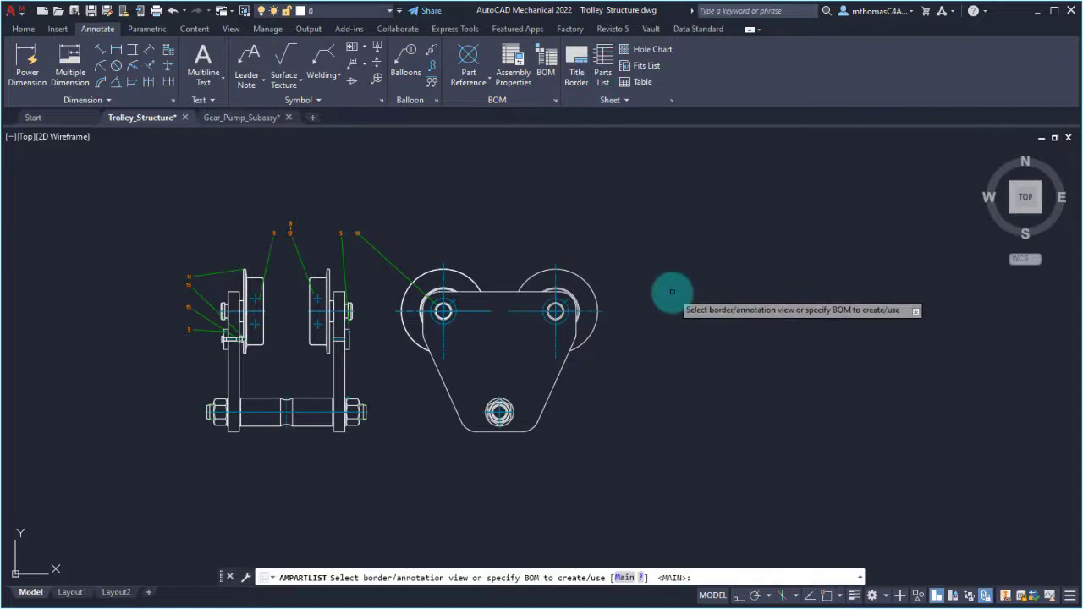
{"action": "key", "text": "Return"}
{"action": "left_click_drag", "start_coordinate": [595, 73], "coordinate": [794, 142]}
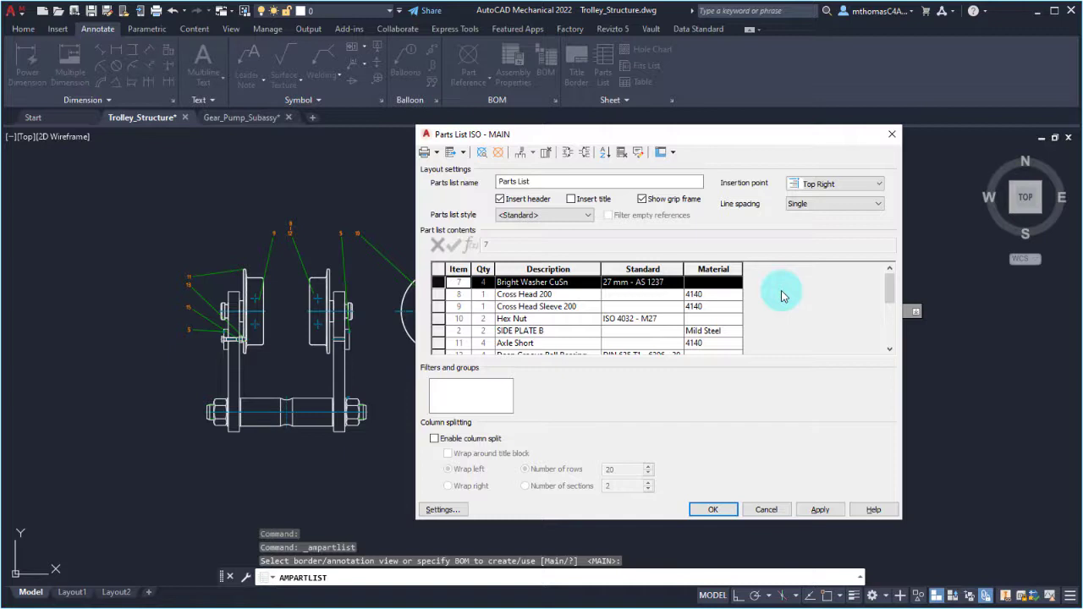
{"action": "left_click", "coordinate": [647, 269]}
{"action": "right_click", "coordinate": [651, 266]}
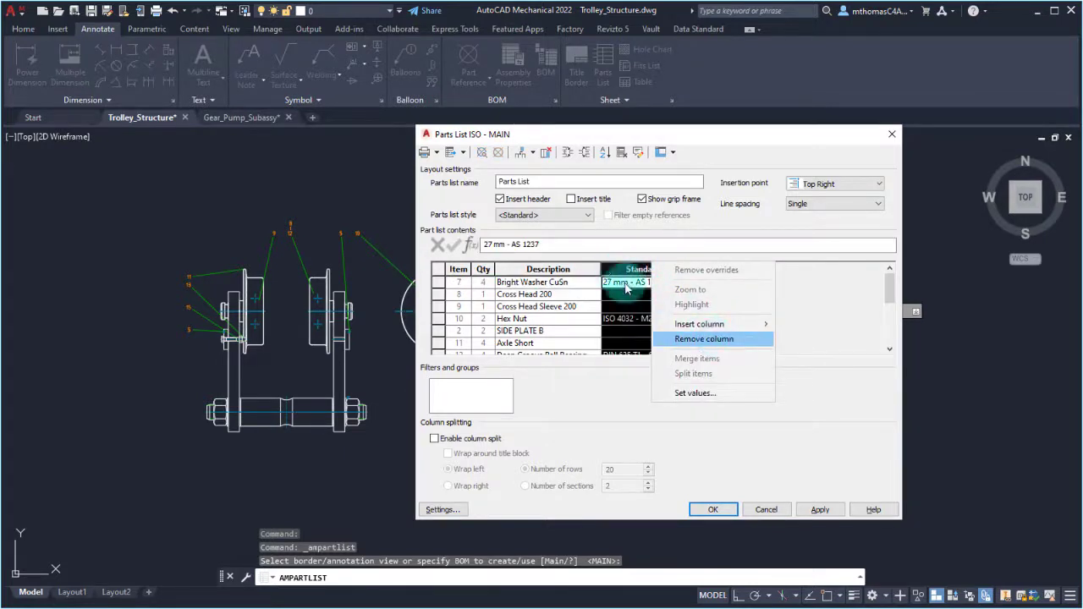
{"action": "left_click", "coordinate": [704, 338]}
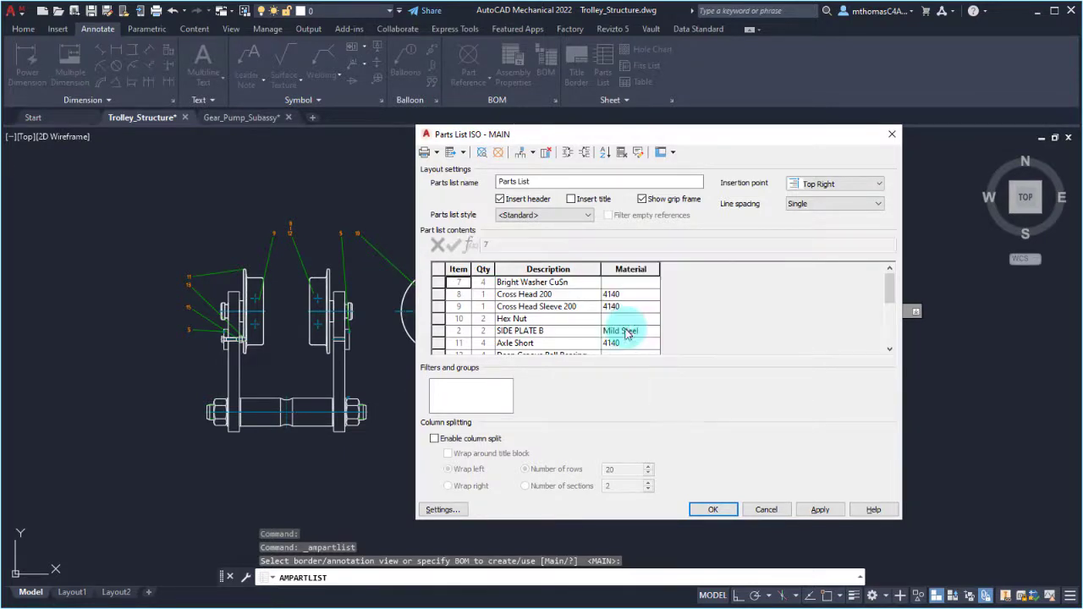
Add a Description 2 column to the parts list and move the Material column after it.
{"action": "left_click", "coordinate": [629, 269]}
{"action": "right_click", "coordinate": [629, 269]}
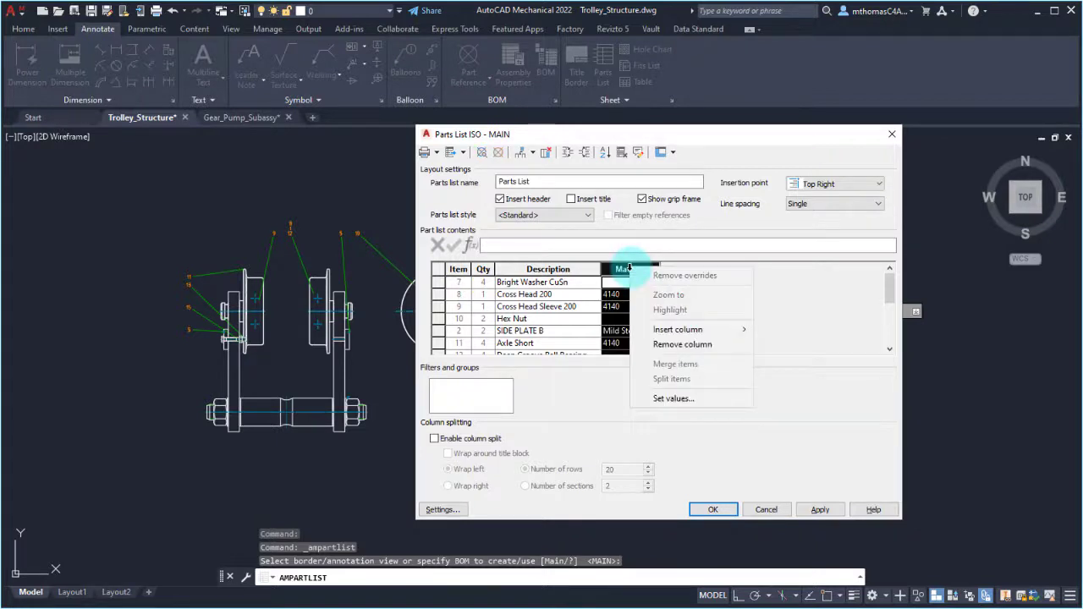
{"action": "mouse_move", "coordinate": [677, 330]}
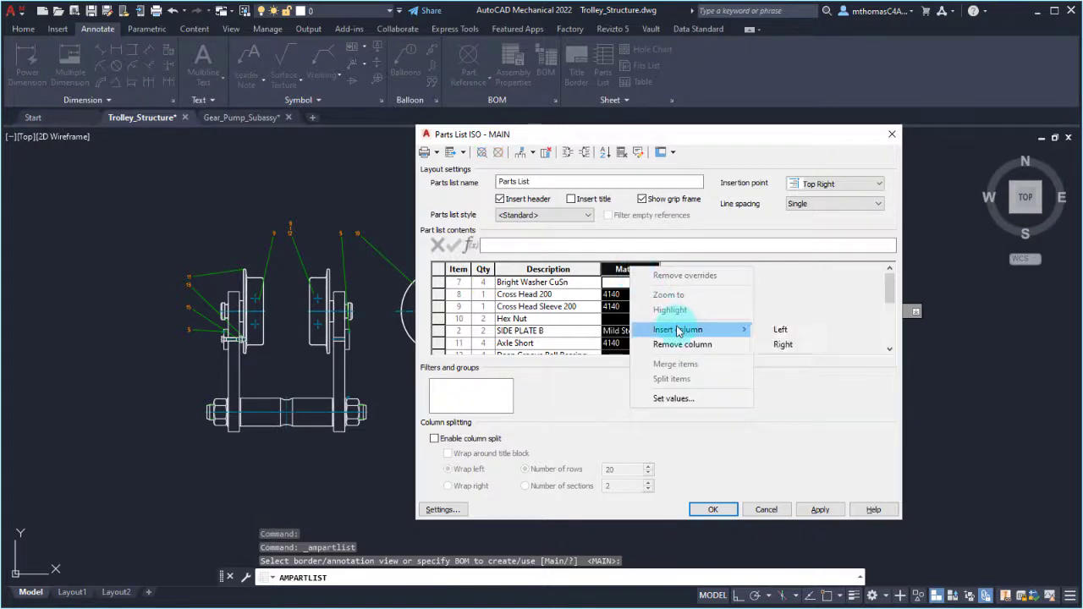
{"action": "left_click", "coordinate": [784, 345]}
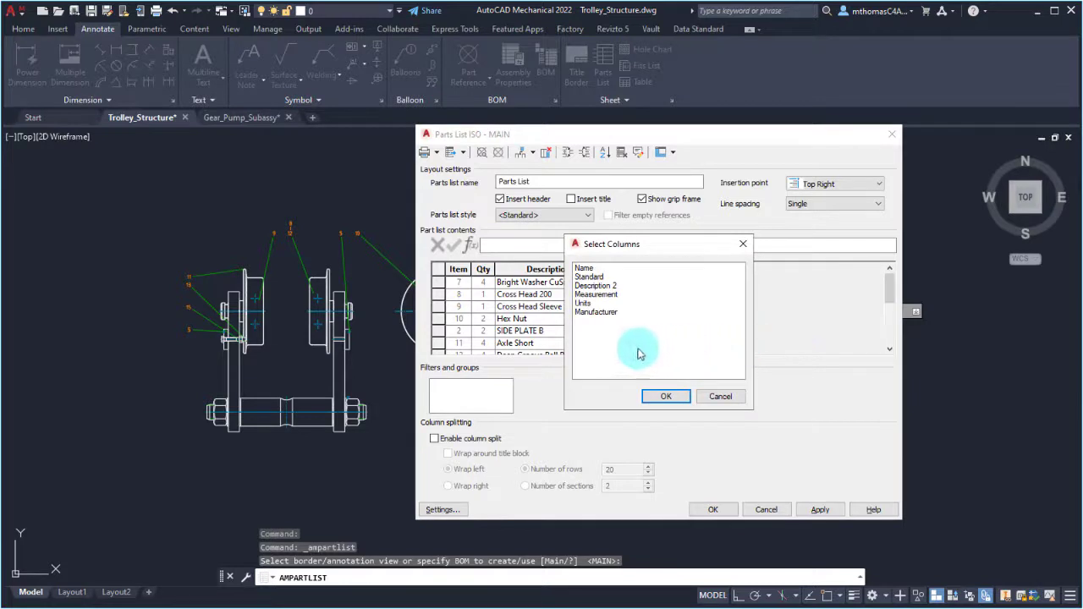
{"action": "left_click", "coordinate": [598, 286]}
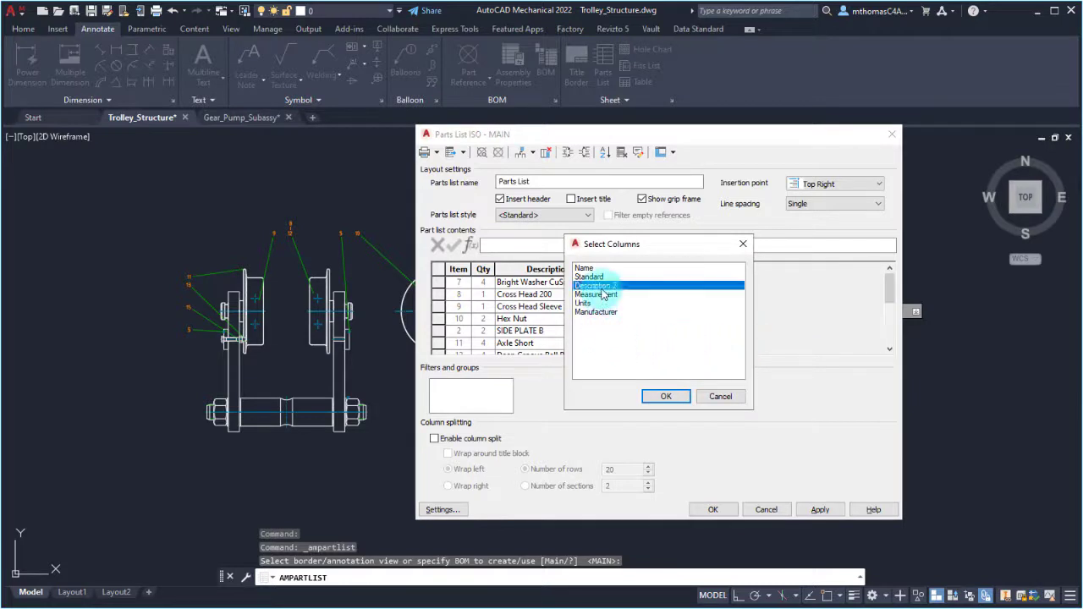
{"action": "left_click", "coordinate": [666, 396]}
{"action": "left_click", "coordinate": [633, 269]}
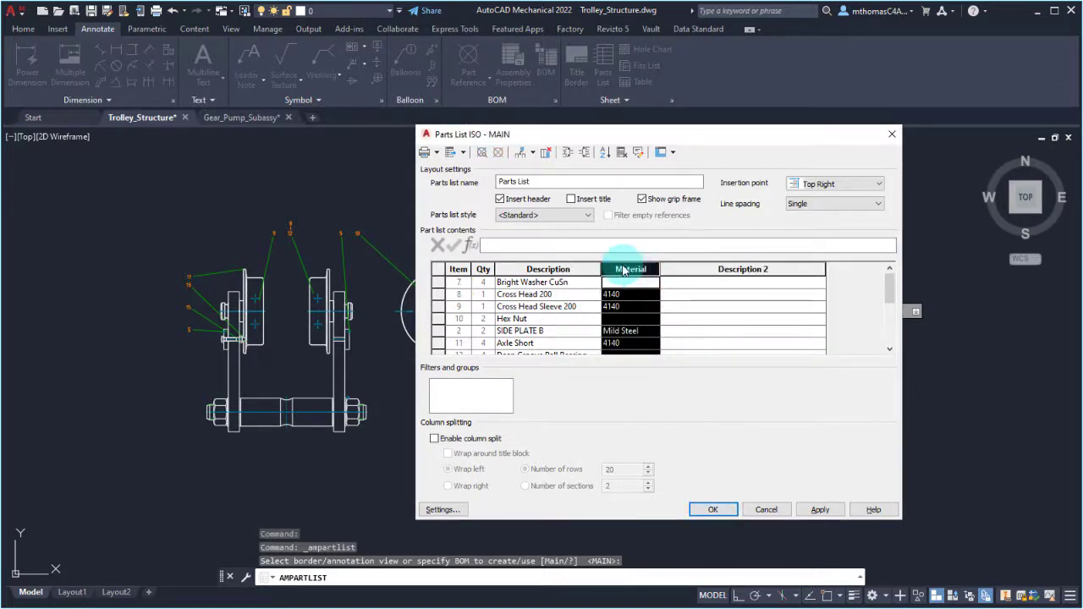
{"action": "left_click_drag", "start_coordinate": [836, 285], "coordinate": [836, 302]}
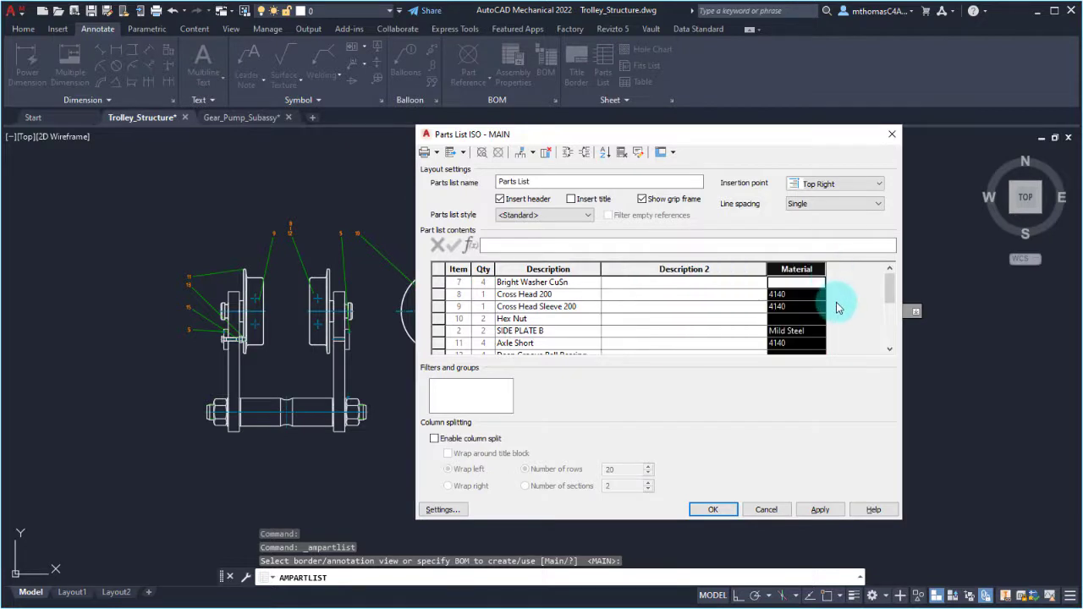
Sort the parts list by Item in ascending order.
{"action": "left_click", "coordinate": [457, 269]}
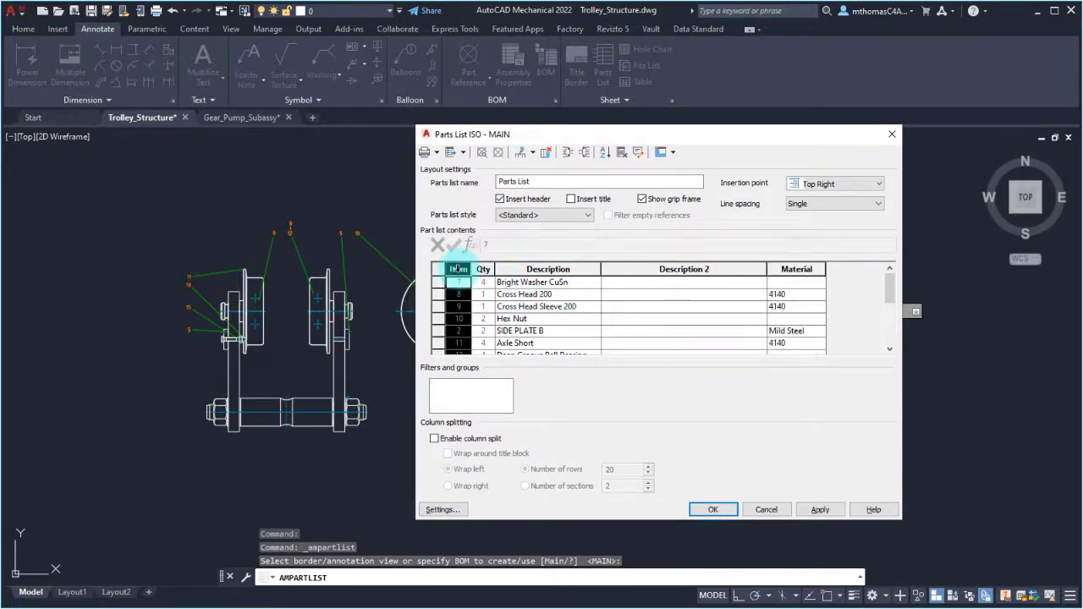
{"action": "left_click", "coordinate": [603, 154]}
{"action": "left_click", "coordinate": [586, 310]}
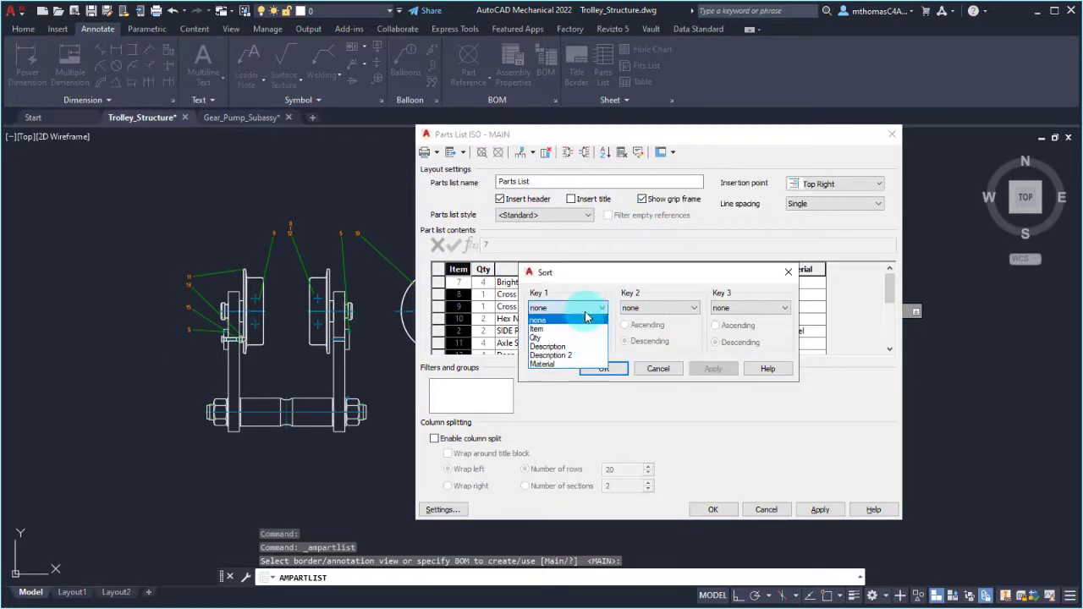
{"action": "left_click", "coordinate": [566, 329]}
{"action": "left_click", "coordinate": [606, 369]}
{"action": "scroll", "coordinate": [478, 313], "scroll_direction": "down", "scroll_amount": 3}
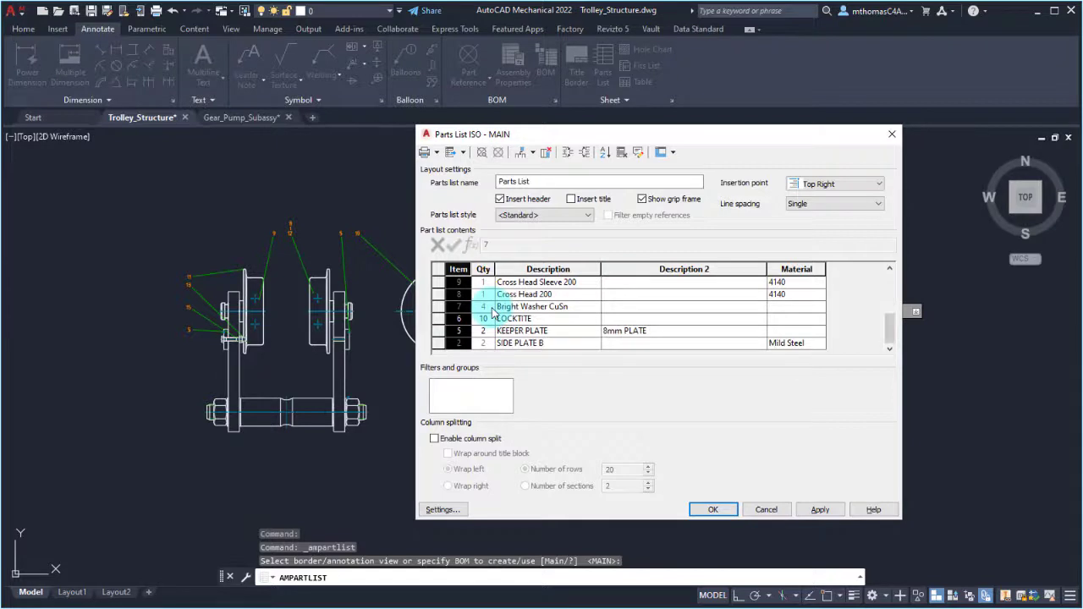
{"action": "scroll", "coordinate": [493, 311], "scroll_direction": "up", "scroll_amount": 3}
{"action": "left_click", "coordinate": [605, 152]}
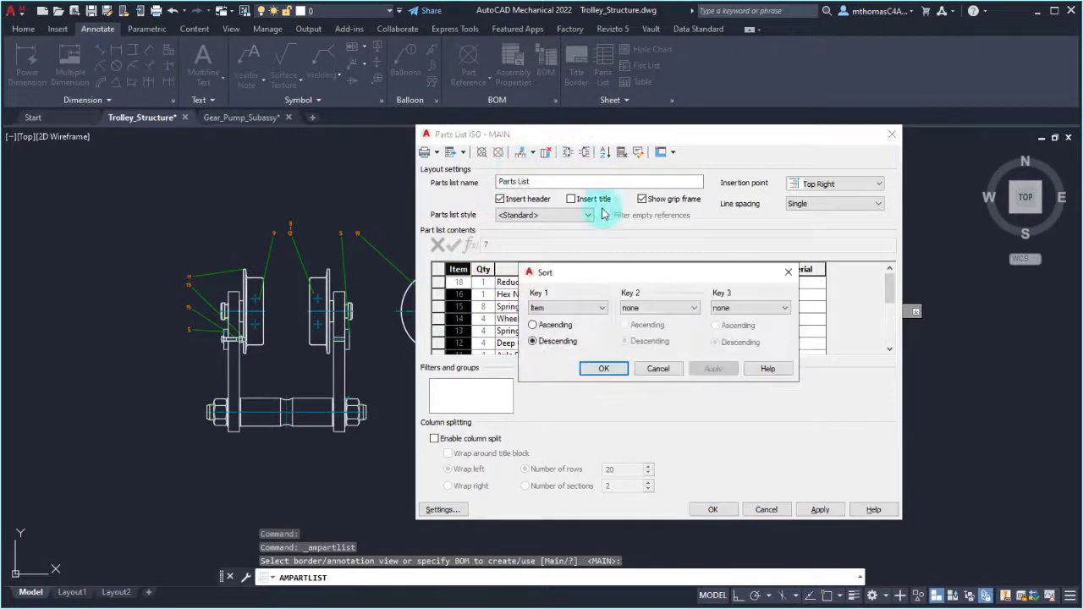
{"action": "left_click", "coordinate": [532, 325]}
{"action": "left_click", "coordinate": [604, 369]}
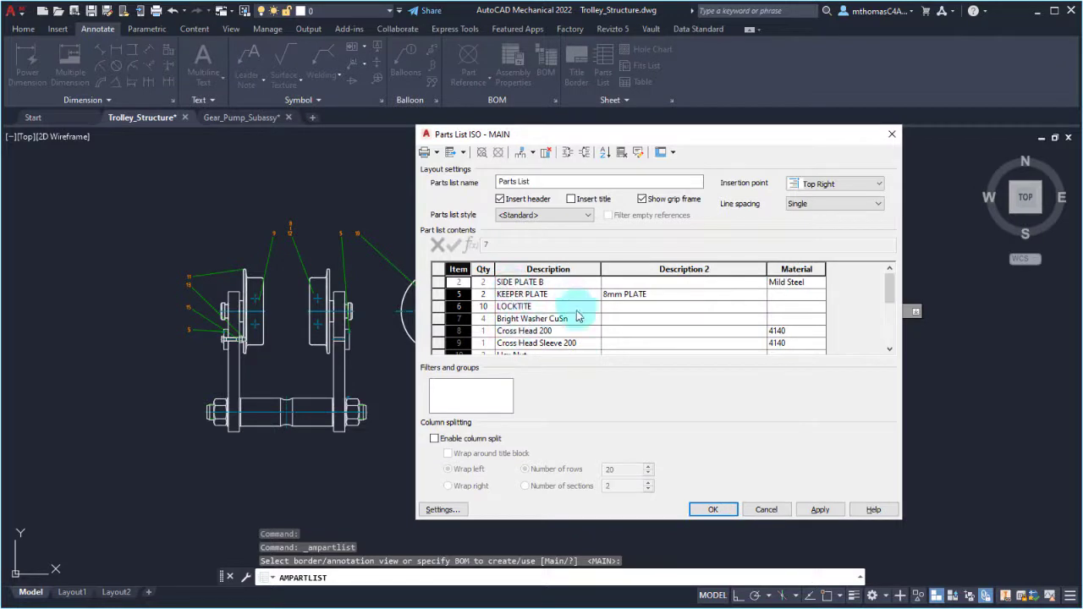
Name the parts list BOM and set its insertion point to Top Left.
{"action": "left_click_drag", "start_coordinate": [499, 181], "coordinate": [536, 182]}
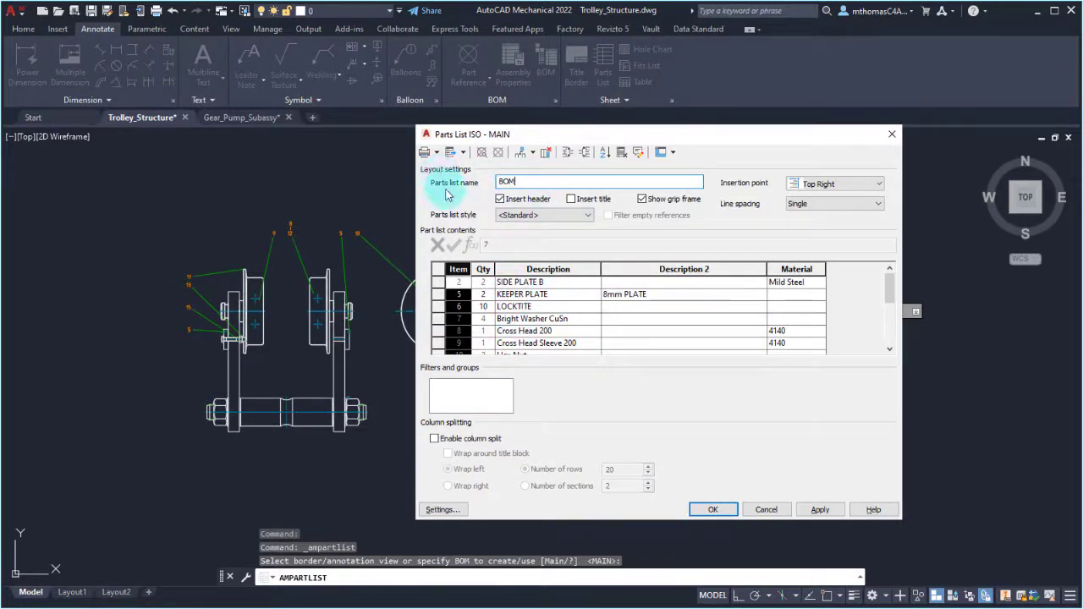
{"action": "left_click", "coordinate": [823, 187]}
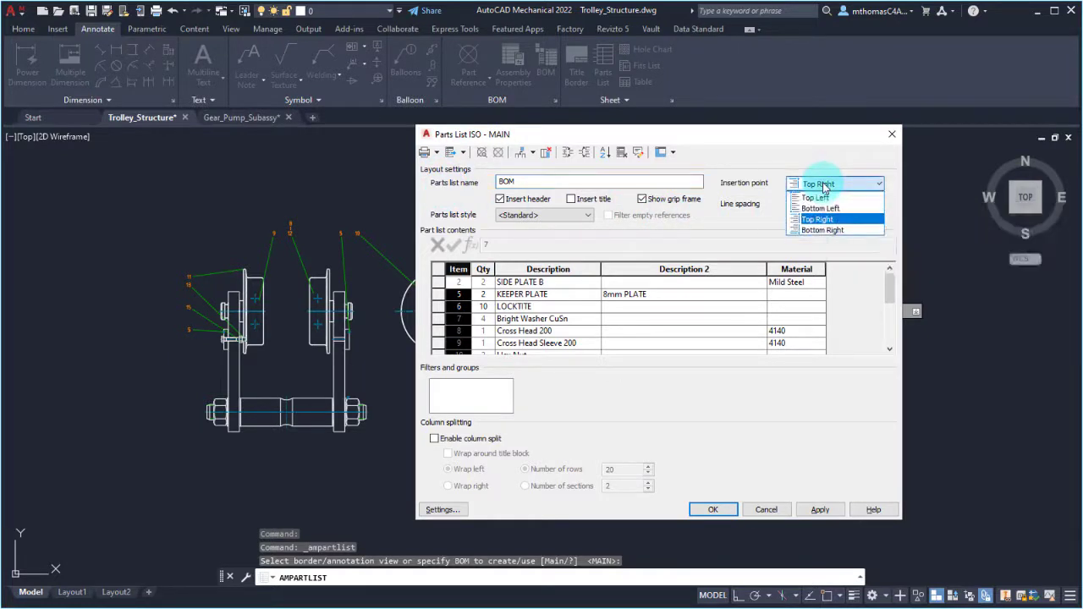
{"action": "left_click", "coordinate": [825, 200]}
{"action": "left_click", "coordinate": [819, 184]}
{"action": "left_click", "coordinate": [819, 186]}
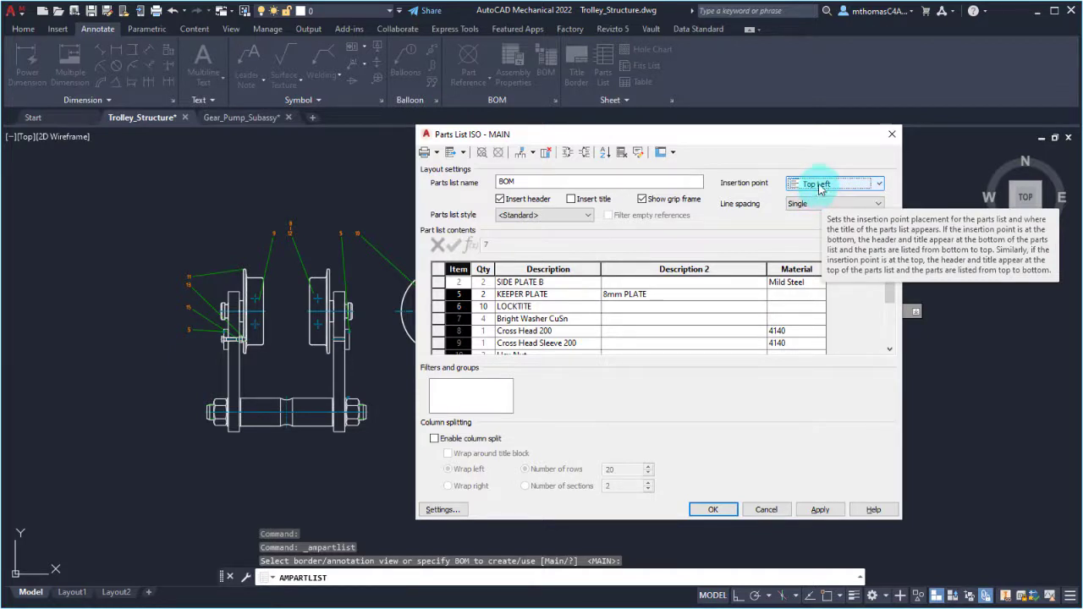
Accept the parts list settings and place the table above the two wheels of the trolley's side view.
{"action": "left_click", "coordinate": [718, 510]}
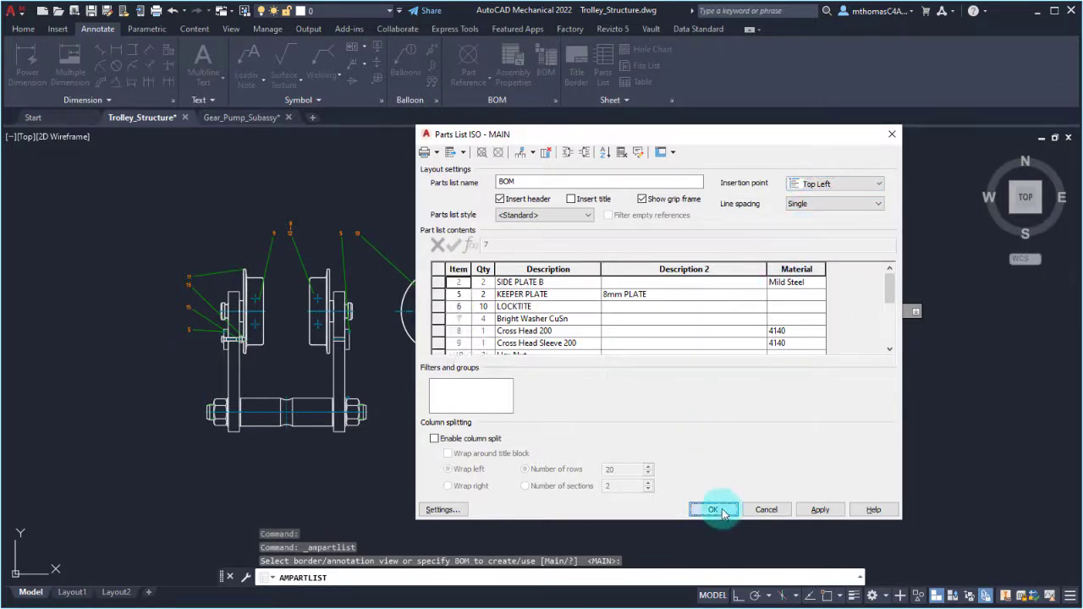
{"action": "scroll", "coordinate": [449, 218], "scroll_direction": "up", "scroll_amount": 5}
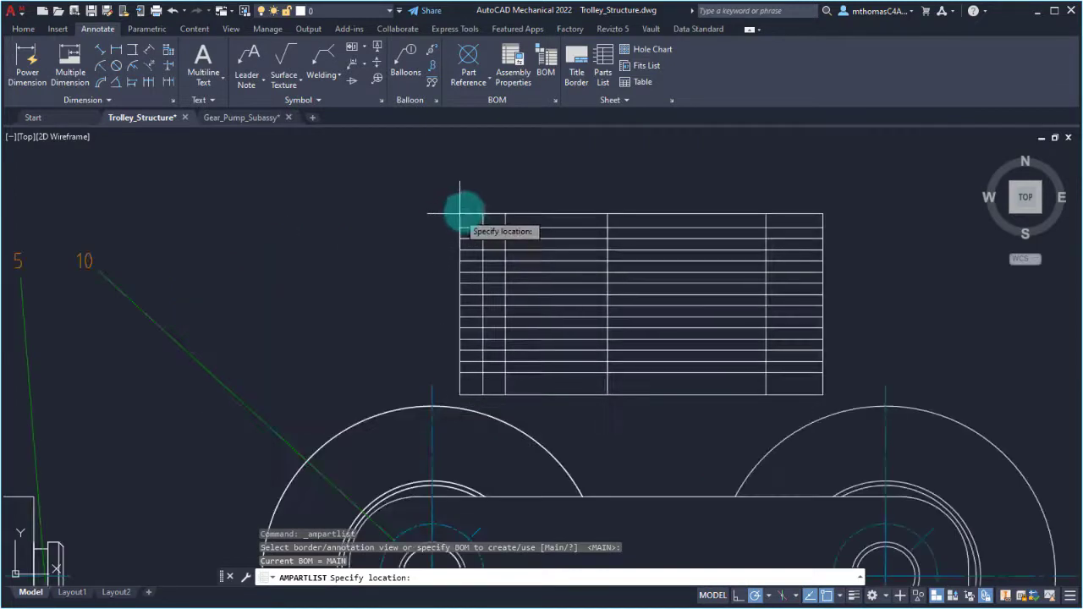
{"action": "left_click", "coordinate": [471, 164]}
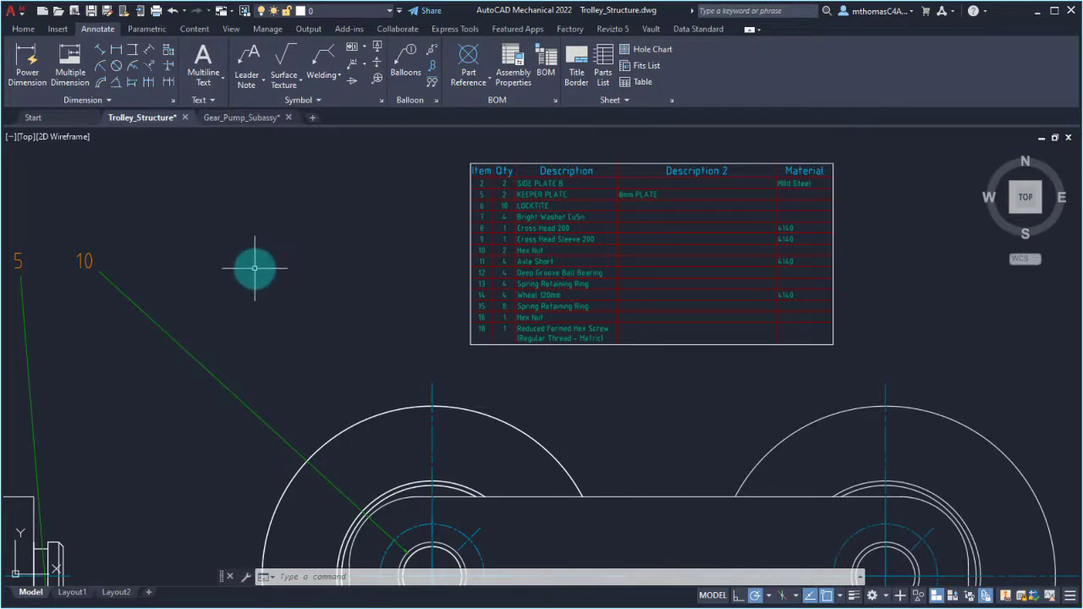
Erase the LOCKTITE part reference above the right hex nut of the front view and check the parts list.
{"action": "scroll", "coordinate": [255, 269], "scroll_direction": "down", "scroll_amount": 2}
{"action": "middle_click_drag", "start_coordinate": [218, 327], "coordinate": [356, 251]}
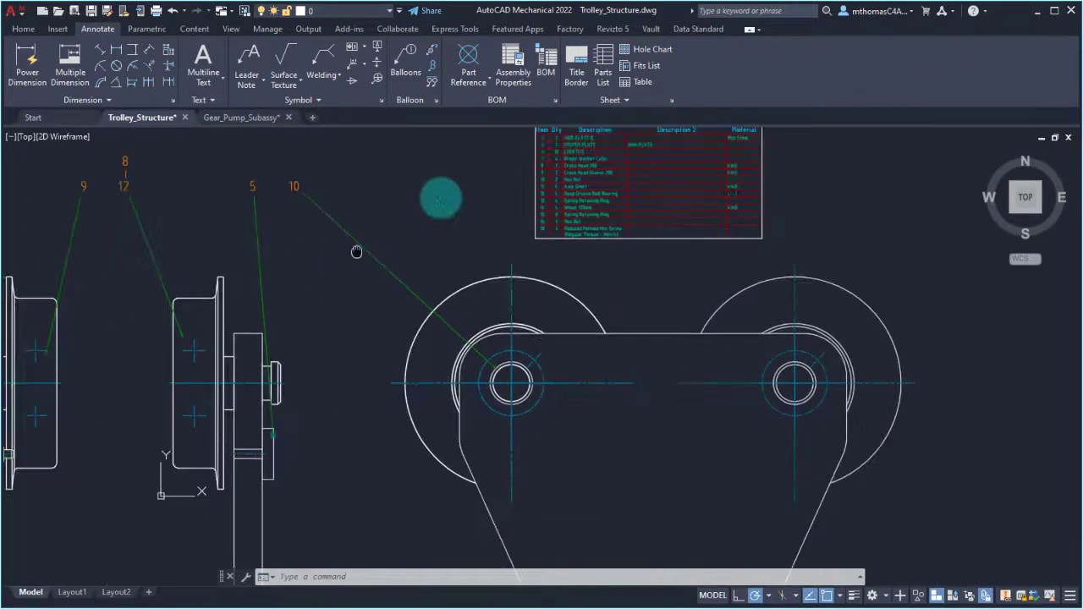
{"action": "scroll", "coordinate": [188, 406], "scroll_direction": "up", "scroll_amount": 1}
{"action": "middle_click_drag", "start_coordinate": [188, 406], "coordinate": [246, 266]}
{"action": "scroll", "coordinate": [402, 383], "scroll_direction": "up", "scroll_amount": 5}
{"action": "left_click", "coordinate": [383, 315]}
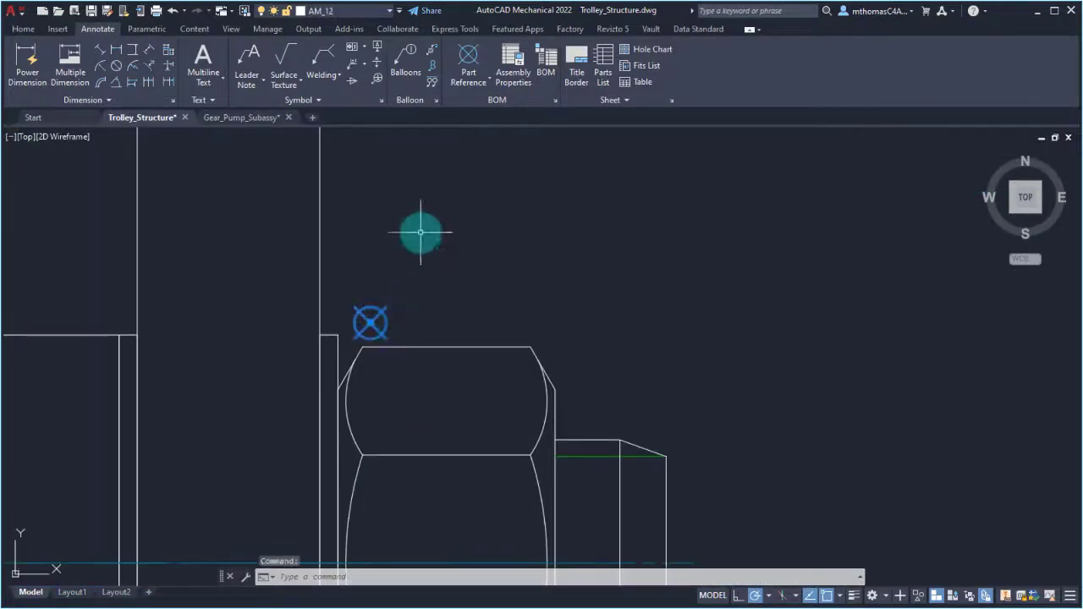
{"action": "right_click", "coordinate": [421, 226]}
{"action": "left_click", "coordinate": [472, 285]}
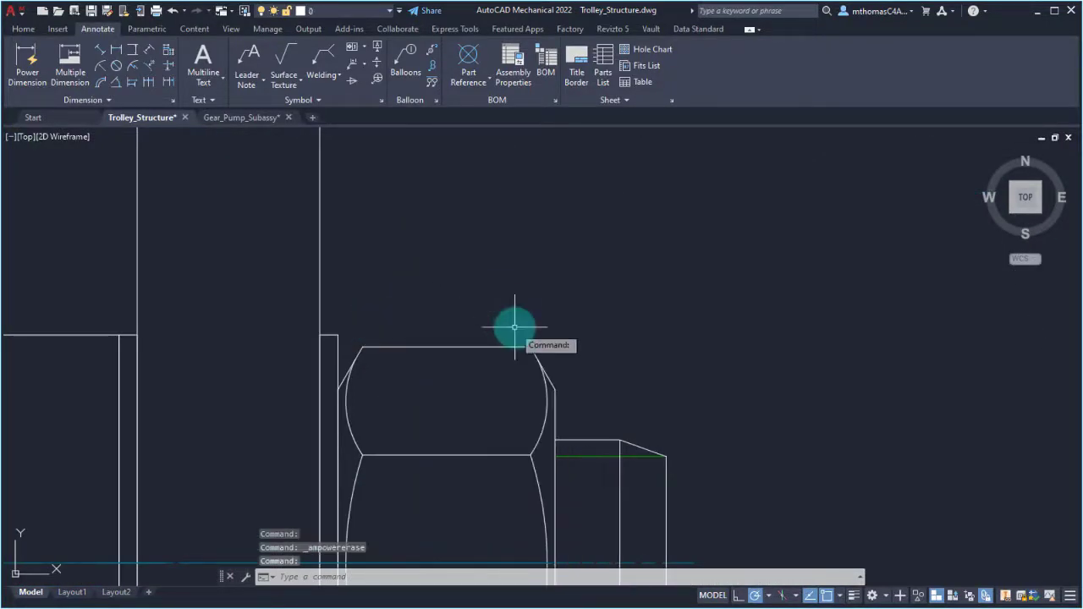
{"action": "scroll", "coordinate": [508, 326], "scroll_direction": "down", "scroll_amount": 5}
{"action": "middle_click_drag", "start_coordinate": [508, 319], "coordinate": [466, 297]}
{"action": "scroll", "coordinate": [508, 270], "scroll_direction": "down", "scroll_amount": 1}
{"action": "scroll", "coordinate": [550, 310], "scroll_direction": "up", "scroll_amount": 6}
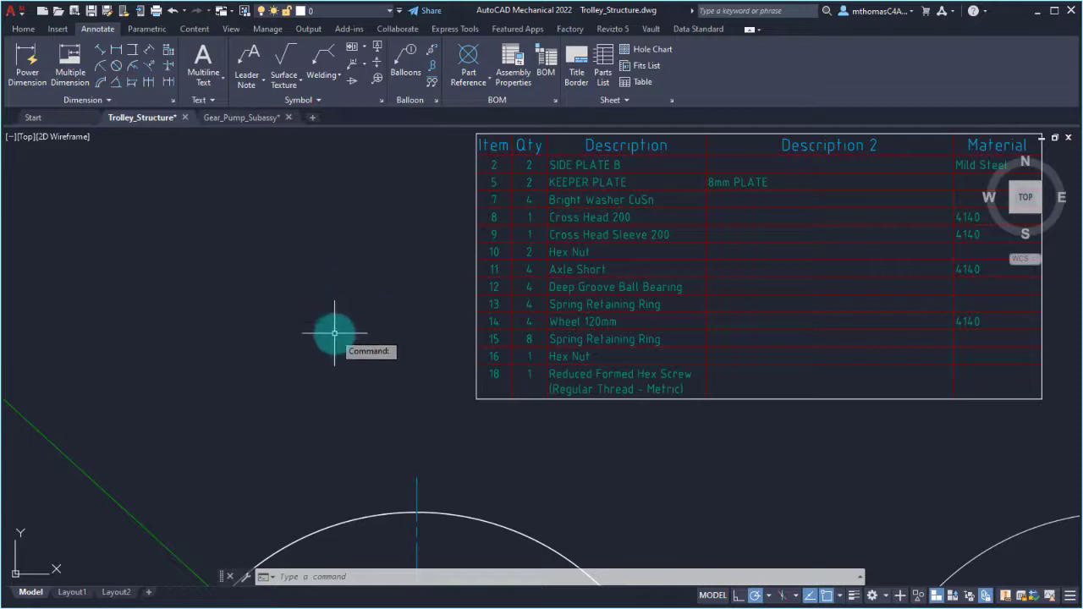
Delete the right keeper plate's rectangle beside the side plate in the front view.
{"action": "scroll", "coordinate": [335, 333], "scroll_direction": "down", "scroll_amount": 2}
{"action": "middle_click_drag", "start_coordinate": [300, 339], "coordinate": [370, 158]}
{"action": "scroll", "coordinate": [276, 385], "scroll_direction": "down", "scroll_amount": 2}
{"action": "middle_click_drag", "start_coordinate": [277, 384], "coordinate": [629, 212]}
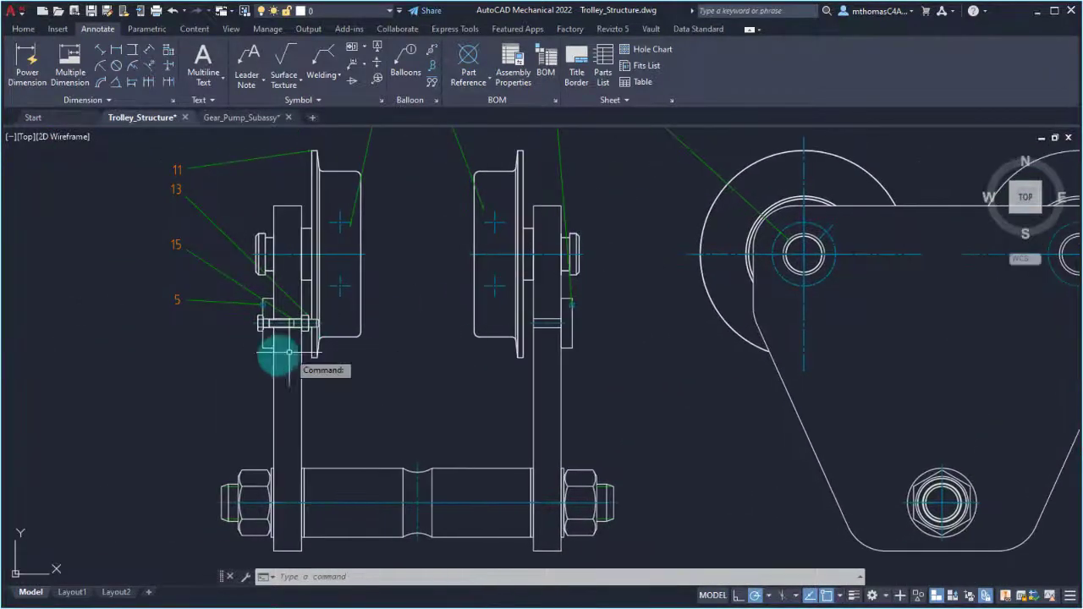
{"action": "scroll", "coordinate": [223, 353], "scroll_direction": "up", "scroll_amount": 3}
{"action": "middle_click_drag", "start_coordinate": [855, 234], "coordinate": [356, 320]}
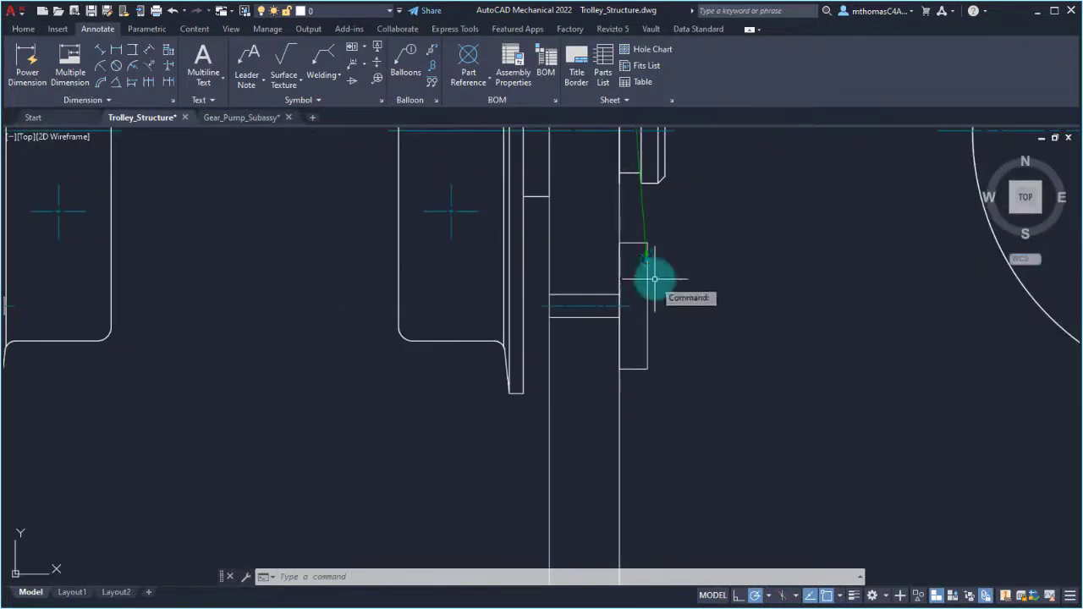
{"action": "scroll", "coordinate": [648, 278], "scroll_direction": "up", "scroll_amount": 2}
{"action": "middle_click_drag", "start_coordinate": [672, 269], "coordinate": [590, 297]}
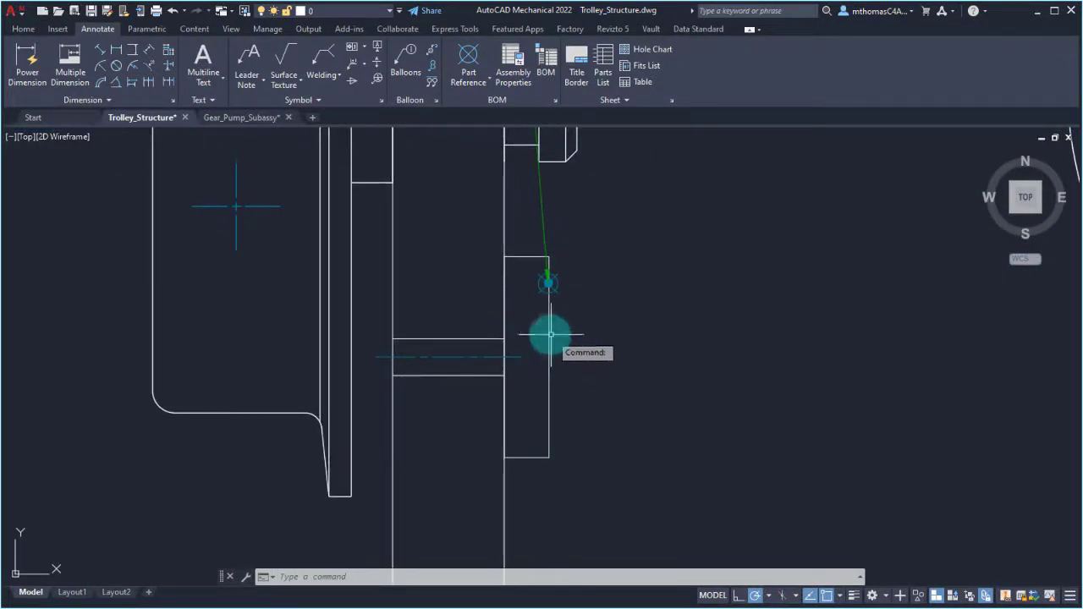
{"action": "left_click", "coordinate": [549, 337]}
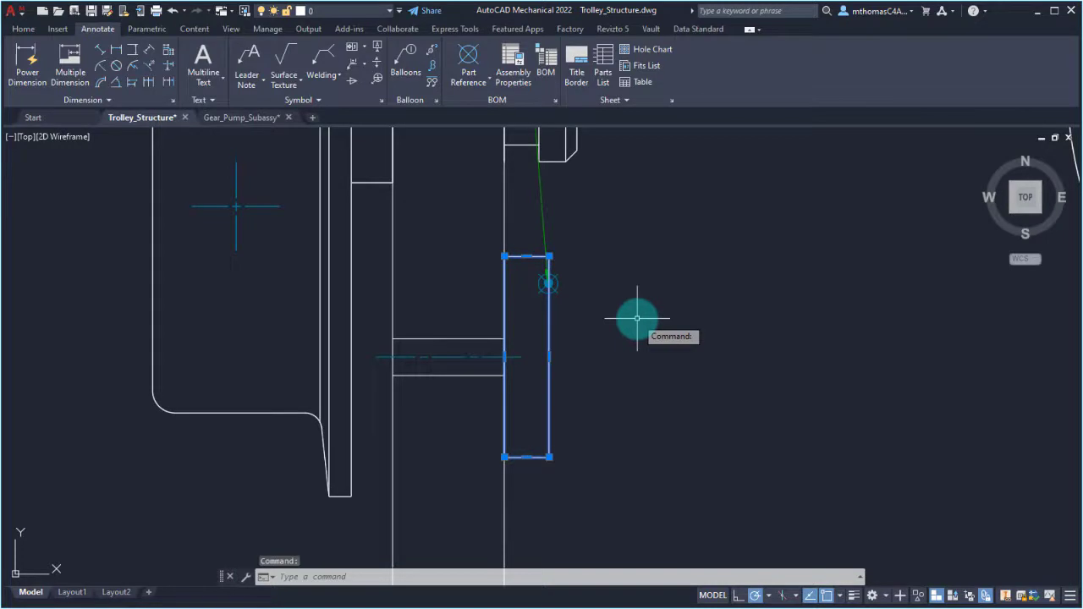
{"action": "key", "text": "Delete"}
Erase the right keeper plate's part reference together with its balloon, and check the KEEPER PLATE quantity in the parts list.
{"action": "left_click", "coordinate": [548, 285]}
{"action": "right_click", "coordinate": [549, 286]}
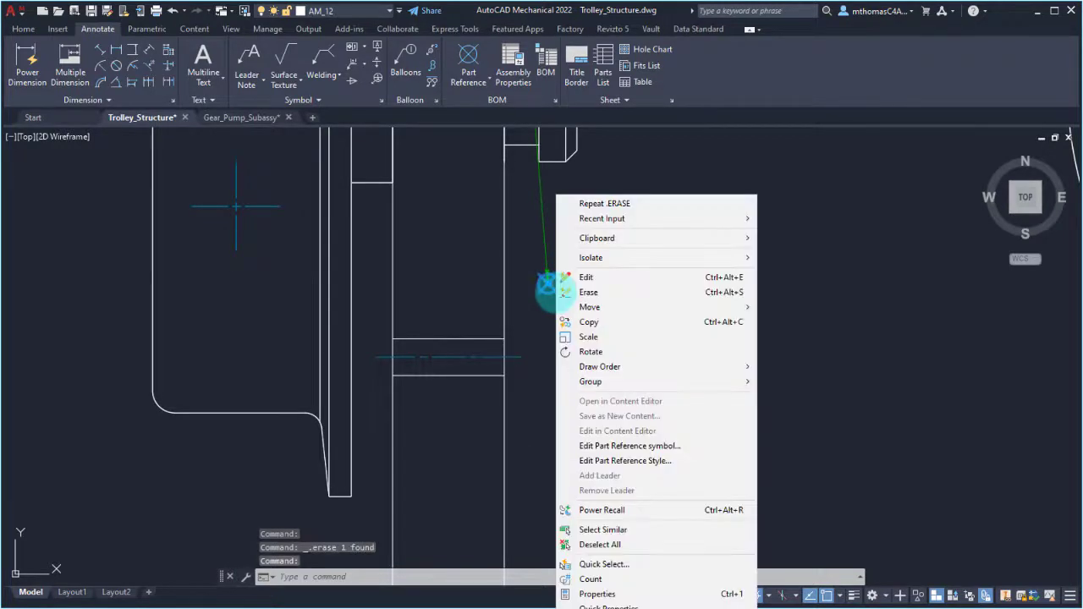
{"action": "left_click", "coordinate": [610, 292]}
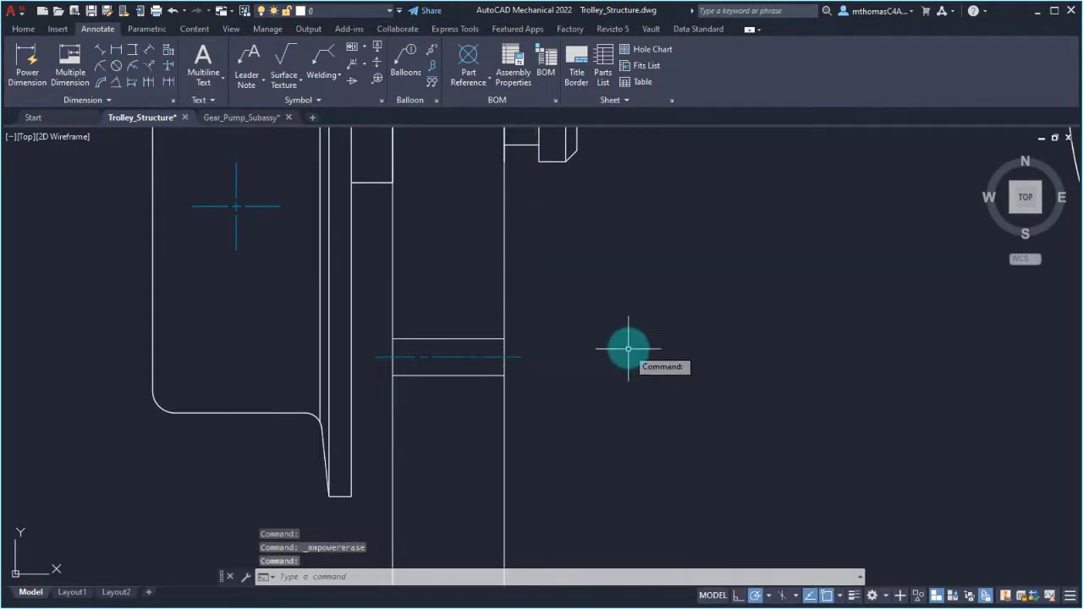
{"action": "scroll", "coordinate": [630, 350], "scroll_direction": "down", "scroll_amount": 2}
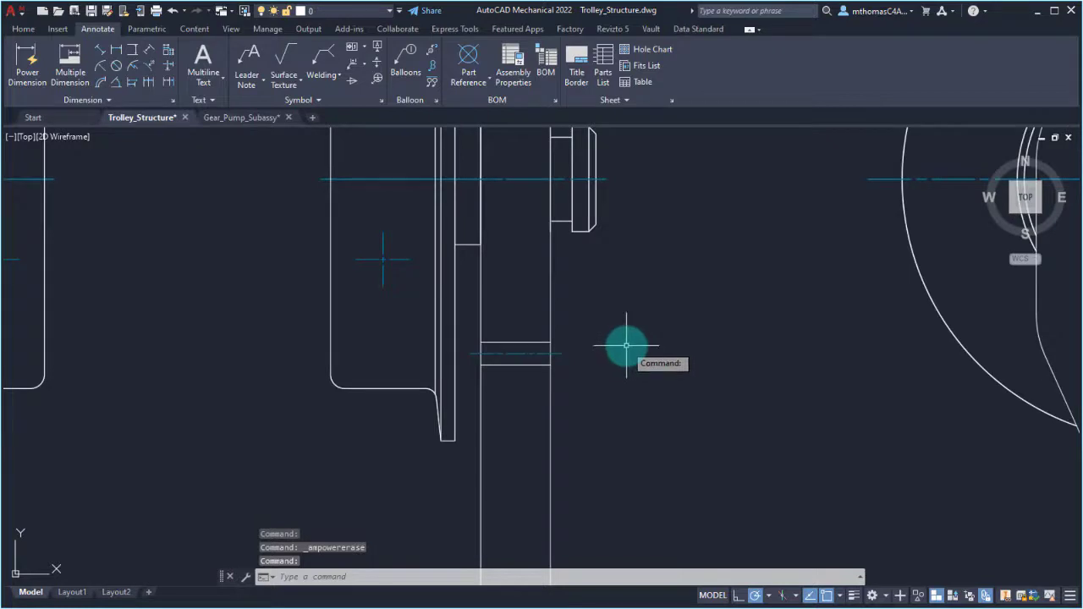
{"action": "scroll", "coordinate": [623, 345], "scroll_direction": "down", "scroll_amount": 5}
{"action": "scroll", "coordinate": [362, 421], "scroll_direction": "up", "scroll_amount": 2}
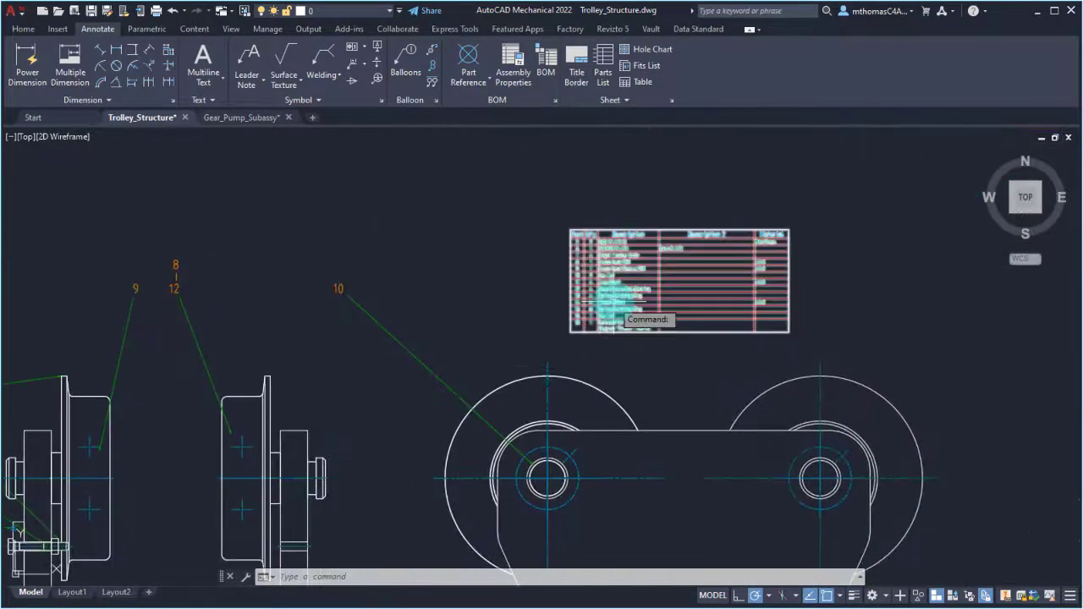
{"action": "scroll", "coordinate": [615, 298], "scroll_direction": "up", "scroll_amount": 6}
{"action": "middle_click_drag", "start_coordinate": [571, 278], "coordinate": [548, 346]}
{"action": "scroll", "coordinate": [547, 345], "scroll_direction": "down", "scroll_amount": 2}
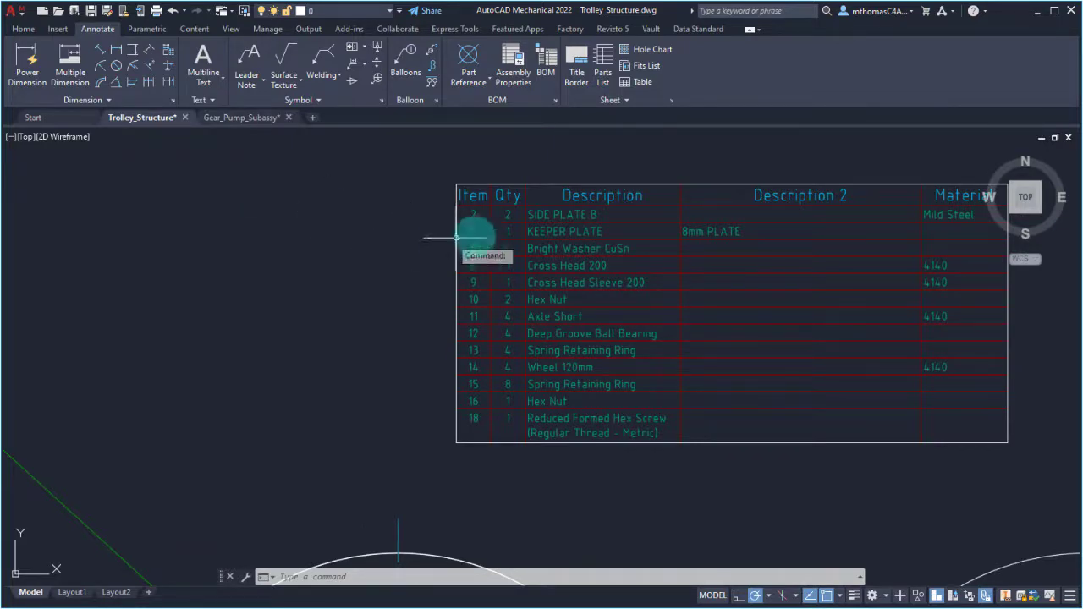
Edit the parts list above the side view, add the Ballooned filter to it, and accept the settings.
{"action": "double_click", "coordinate": [546, 213]}
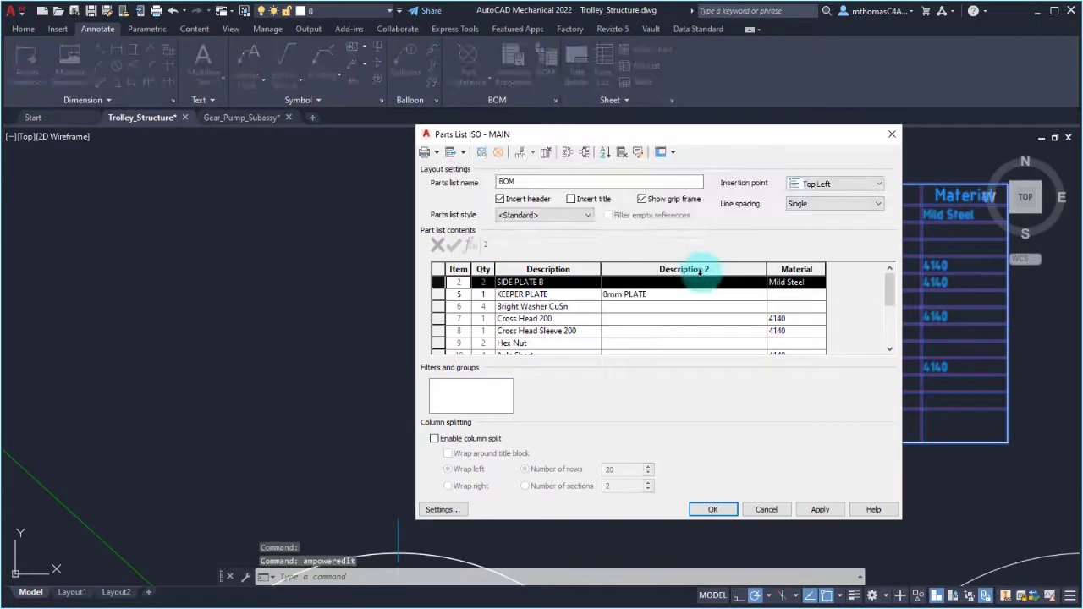
{"action": "right_click", "coordinate": [481, 395]}
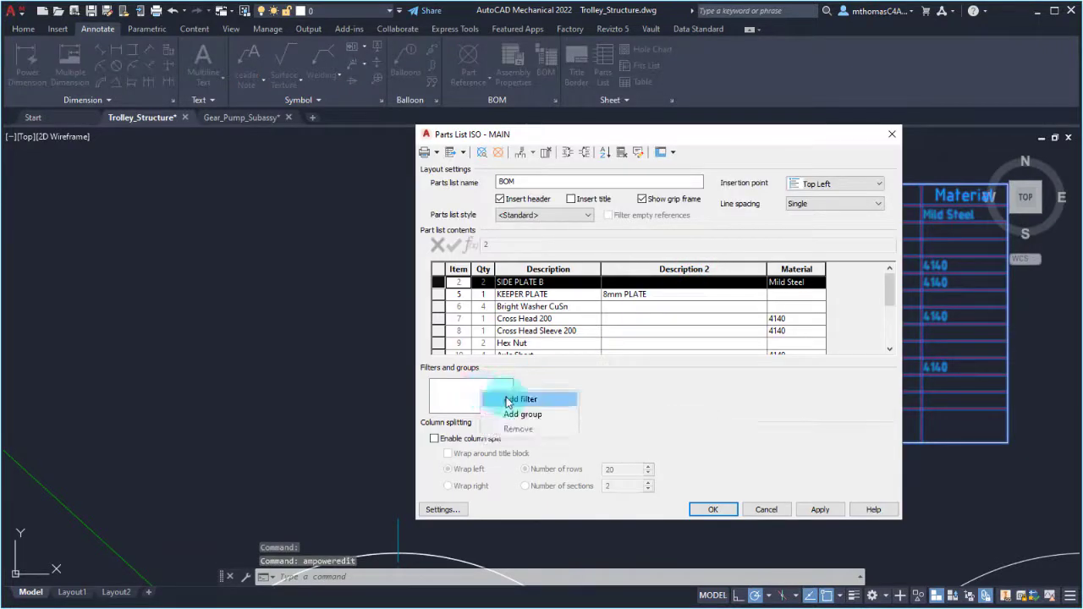
{"action": "left_click", "coordinate": [521, 400]}
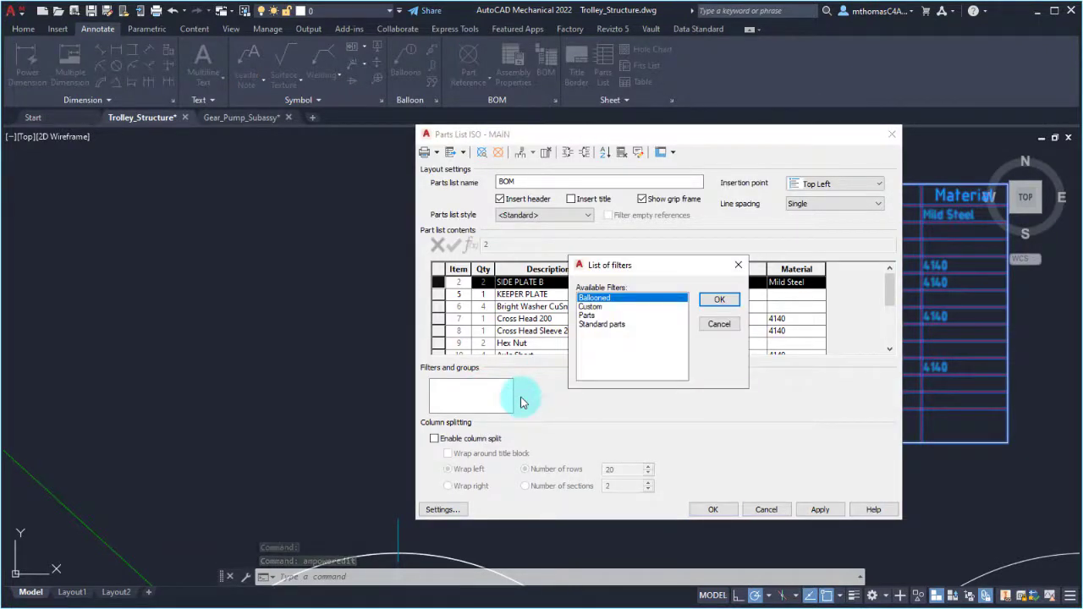
{"action": "left_click", "coordinate": [711, 300]}
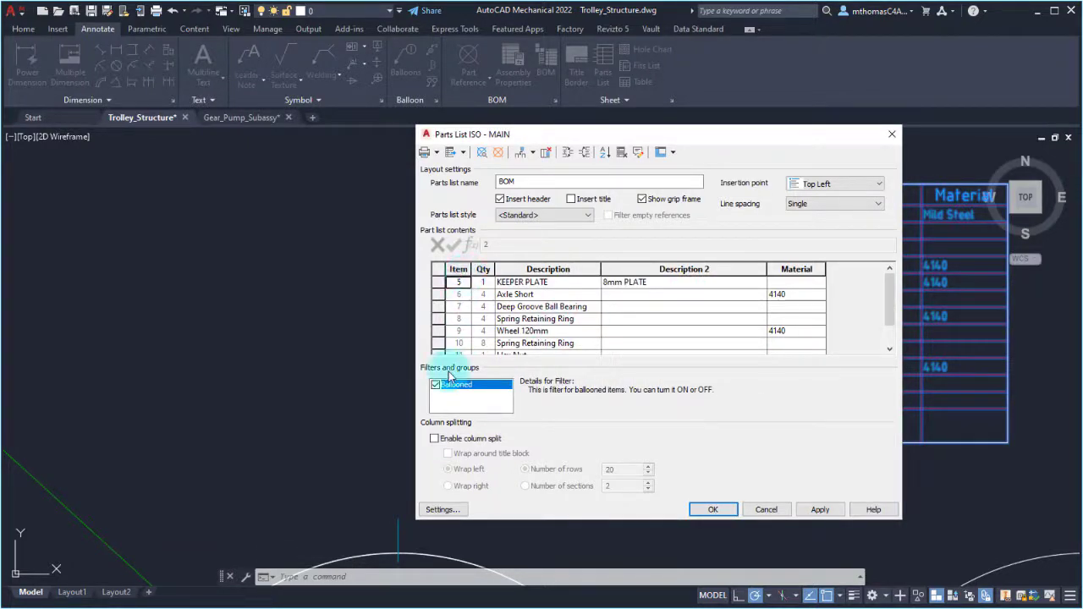
{"action": "left_click", "coordinate": [722, 512]}
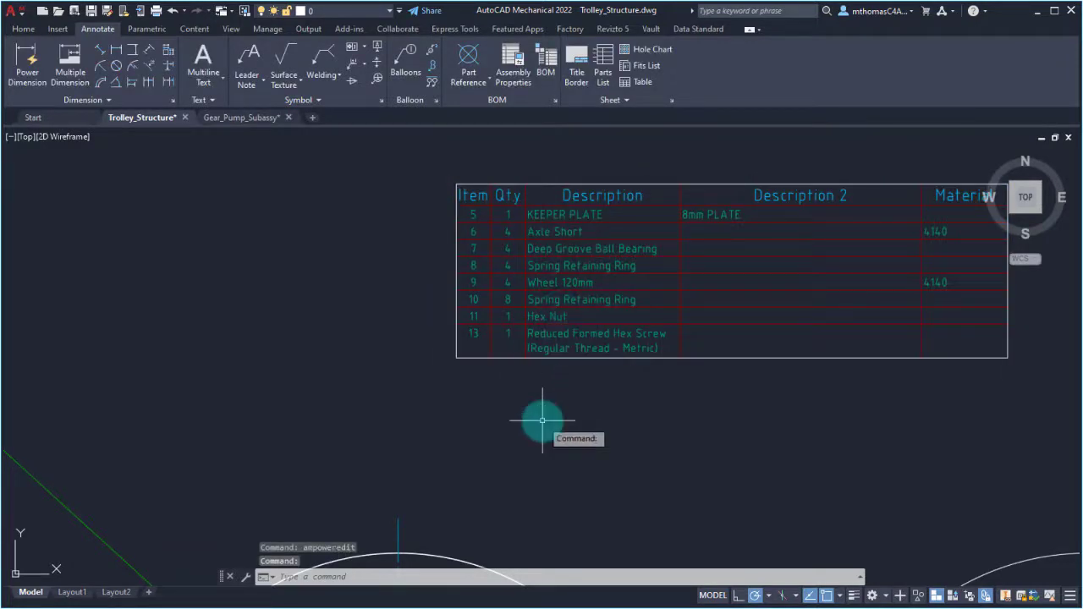
Auto-balloon the cross head assembly at the front view's lower end, placing the balloons in a horizontal row below it, and check the parts list.
{"action": "scroll", "coordinate": [542, 421], "scroll_direction": "down", "scroll_amount": 5}
{"action": "mouse_move", "coordinate": [568, 406]}
{"action": "middle_mouse_down"}
{"action": "mouse_move", "coordinate": [549, 290]}
{"action": "mouse_move", "coordinate": [475, 251]}
{"action": "middle_mouse_up"}
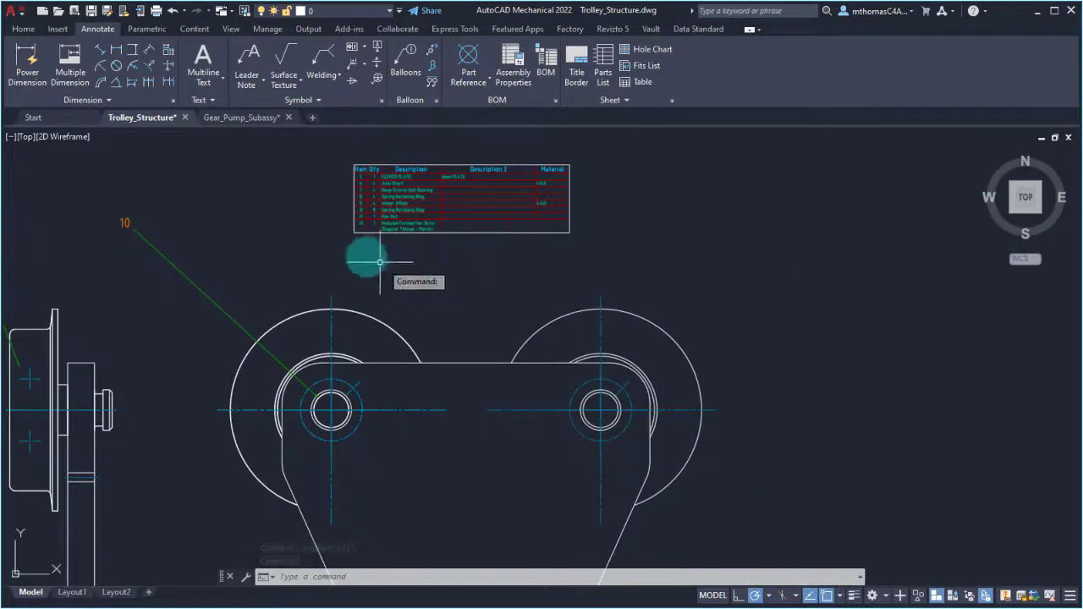
{"action": "left_click", "coordinate": [405, 58]}
{"action": "scroll", "coordinate": [674, 271], "scroll_direction": "down", "scroll_amount": 4}
{"action": "middle_click_drag", "start_coordinate": [581, 367], "coordinate": [765, 189]}
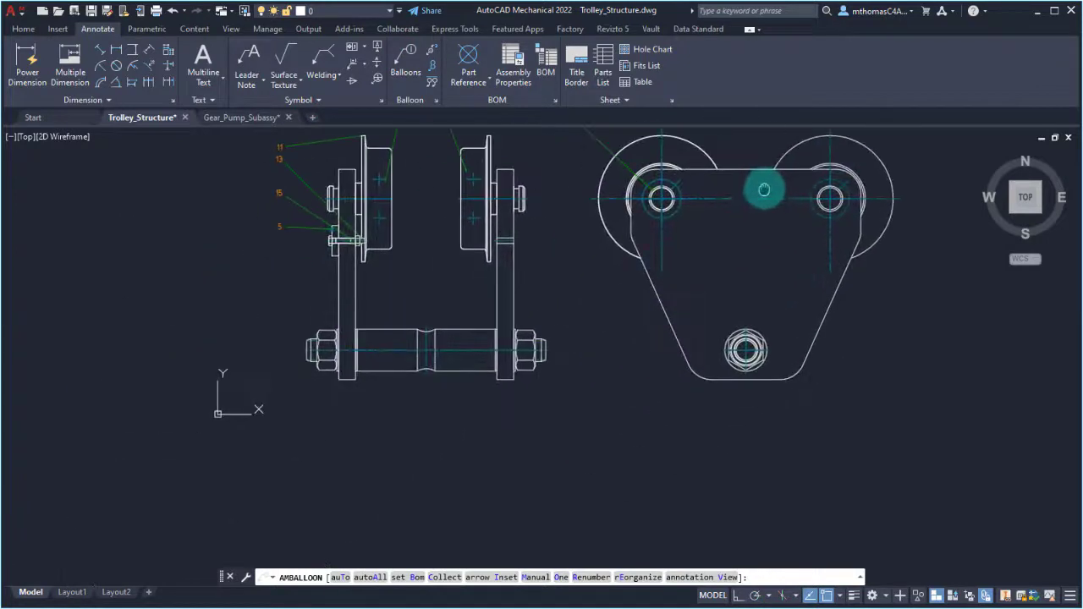
{"action": "right_click", "coordinate": [586, 306]}
{"action": "left_click", "coordinate": [618, 363]}
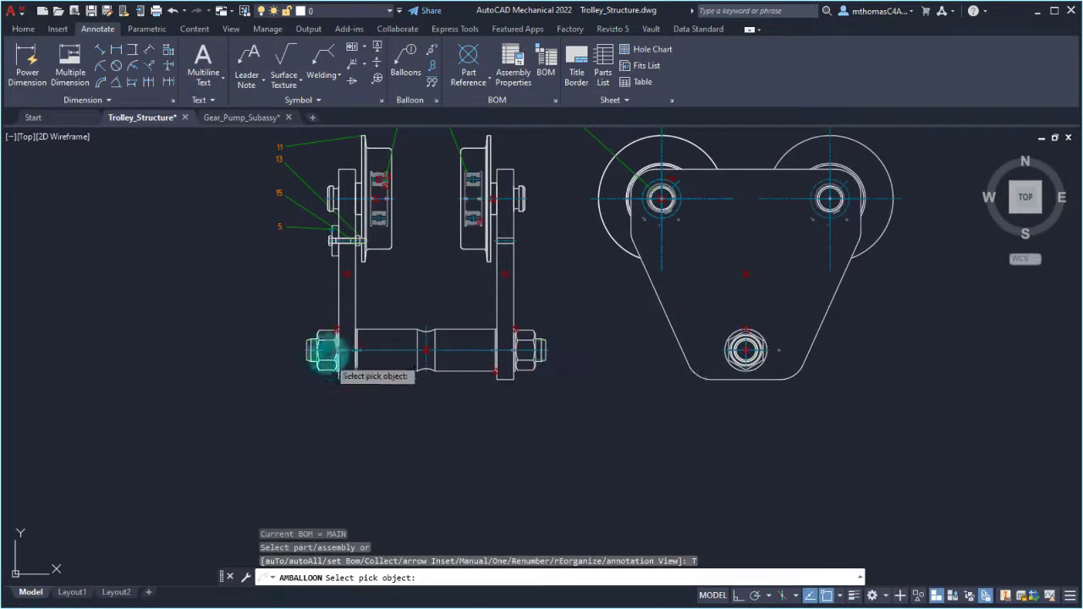
{"action": "left_click", "coordinate": [293, 315]}
{"action": "left_click", "coordinate": [570, 402]}
{"action": "key", "text": "Return"}
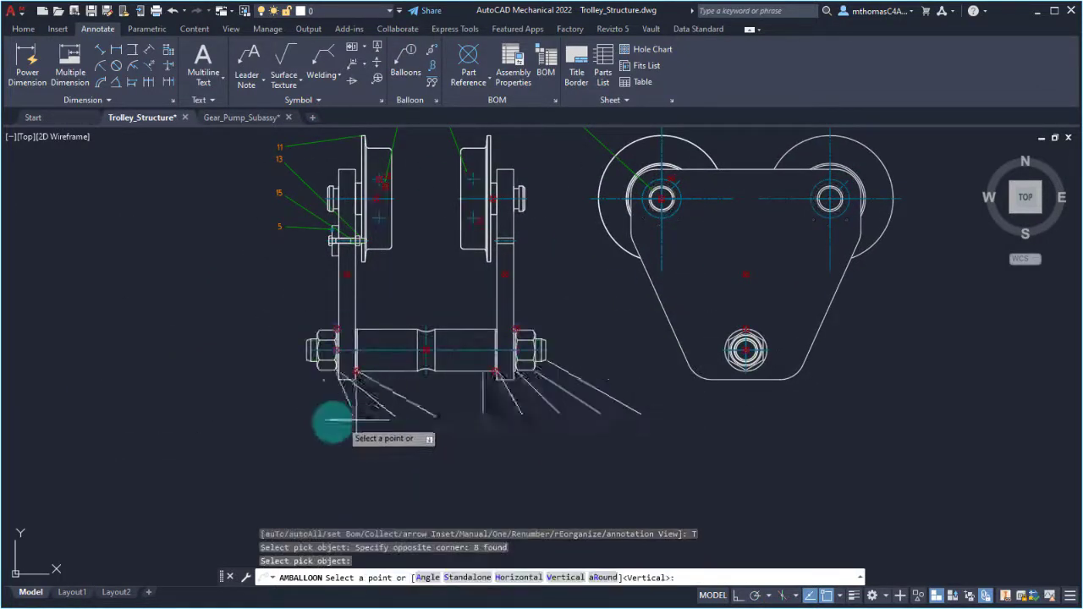
{"action": "left_click", "coordinate": [302, 425]}
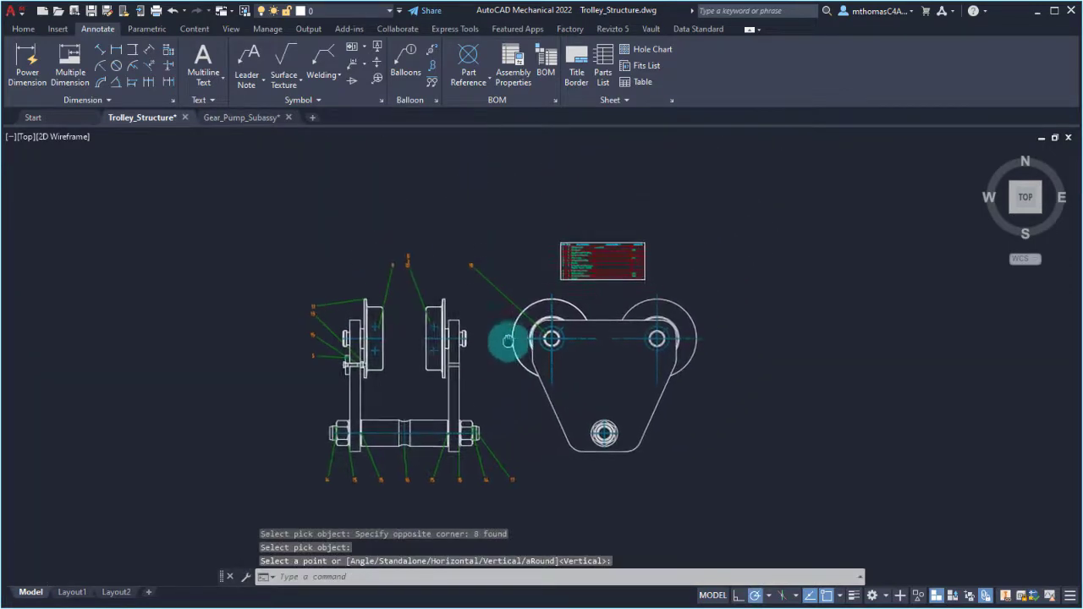
{"action": "scroll", "coordinate": [561, 259], "scroll_direction": "up", "scroll_amount": 5}
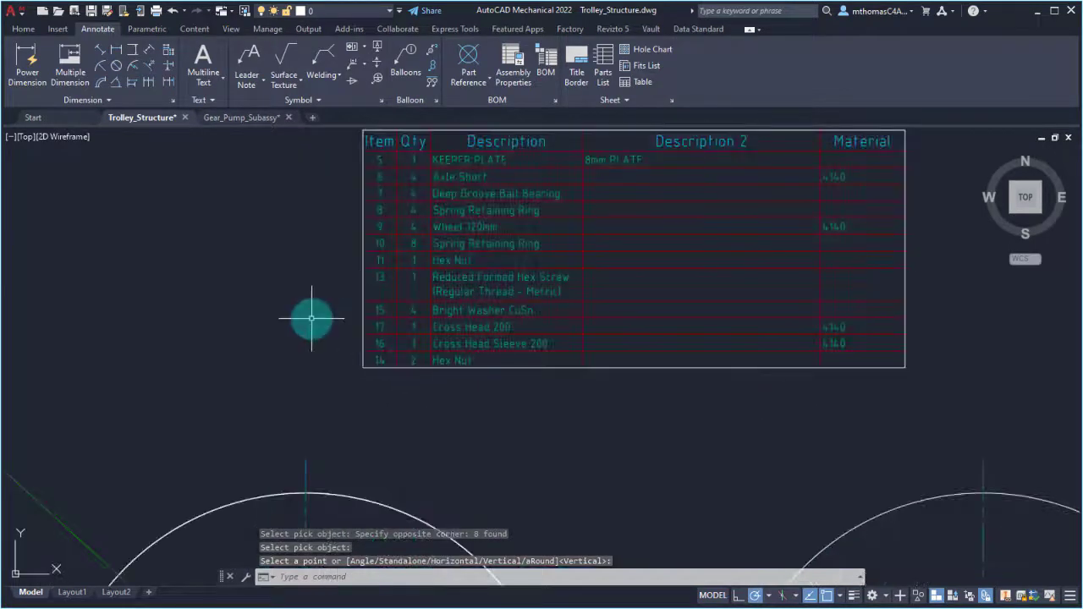